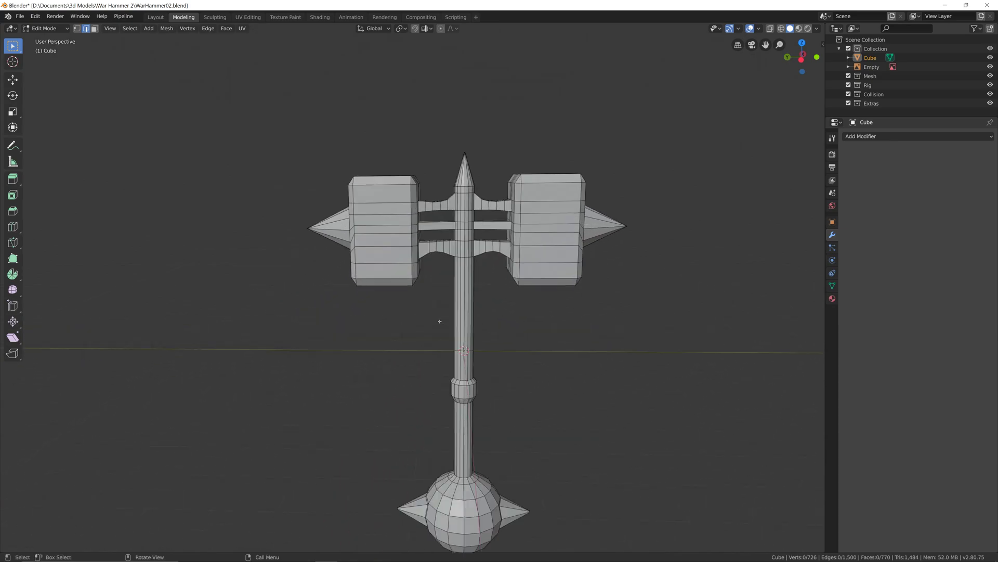
{"action": "mouse_move", "coordinate": [567, 346]}
{"action": "middle_mouse_down", "text": "shift"}
{"action": "mouse_move", "coordinate": [522, 356]}
{"action": "mouse_move", "coordinate": [571, 364]}
{"action": "middle_mouse_up", "text": "shift"}
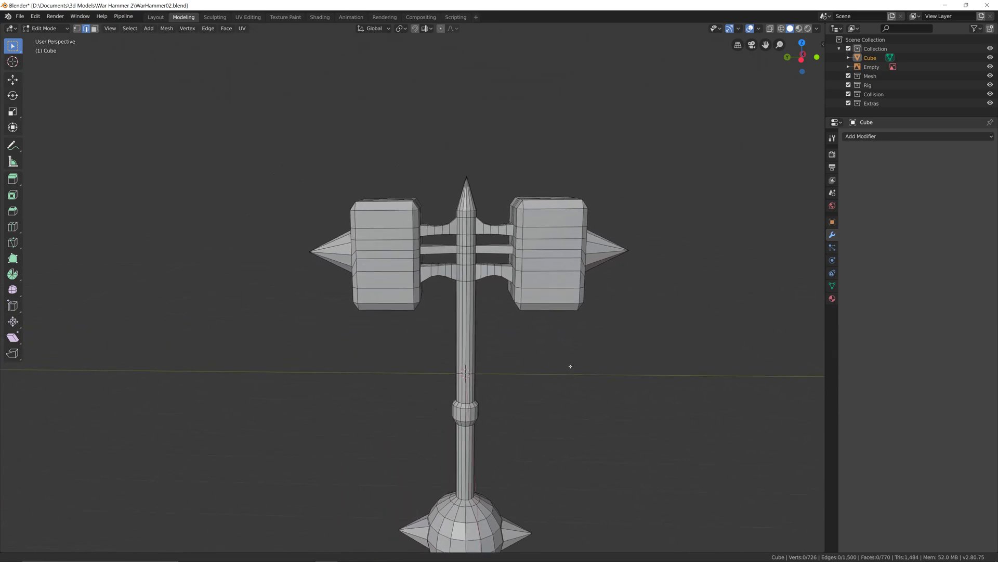
{"action": "middle_click_drag", "start_coordinate": [569, 403], "coordinate": [564, 246], "text": "shift"}
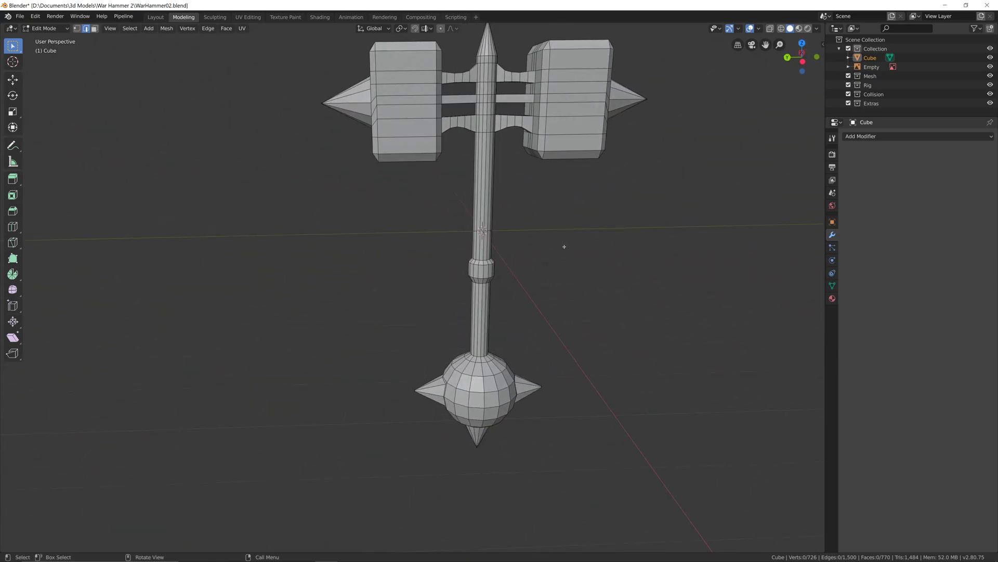
{"action": "scroll", "coordinate": [564, 247], "scroll_direction": "down", "scroll_amount": 2}
{"action": "scroll", "coordinate": [531, 253], "scroll_direction": "up", "scroll_amount": 1}
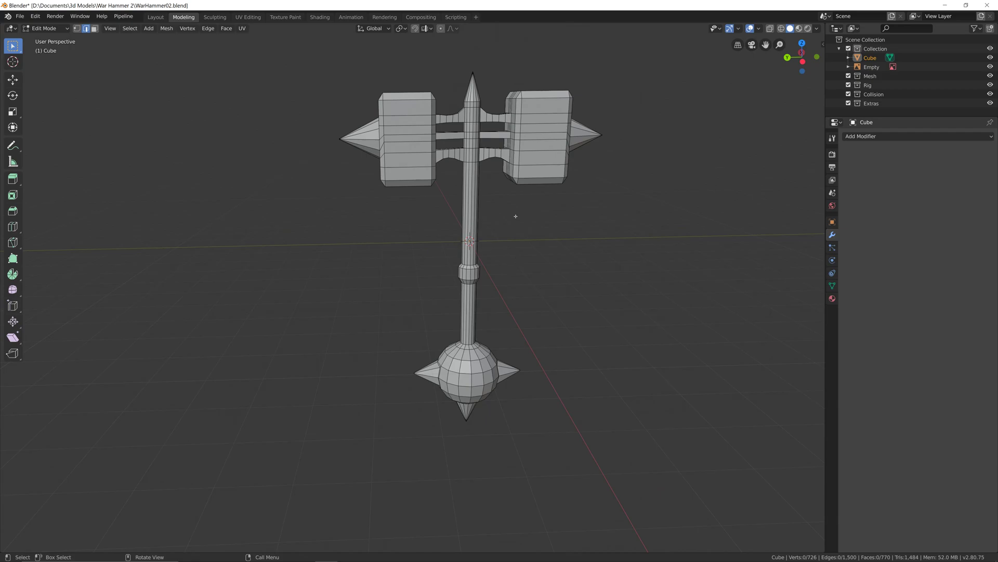
{"action": "middle_click_drag", "start_coordinate": [537, 232], "coordinate": [535, 290], "text": "shift"}
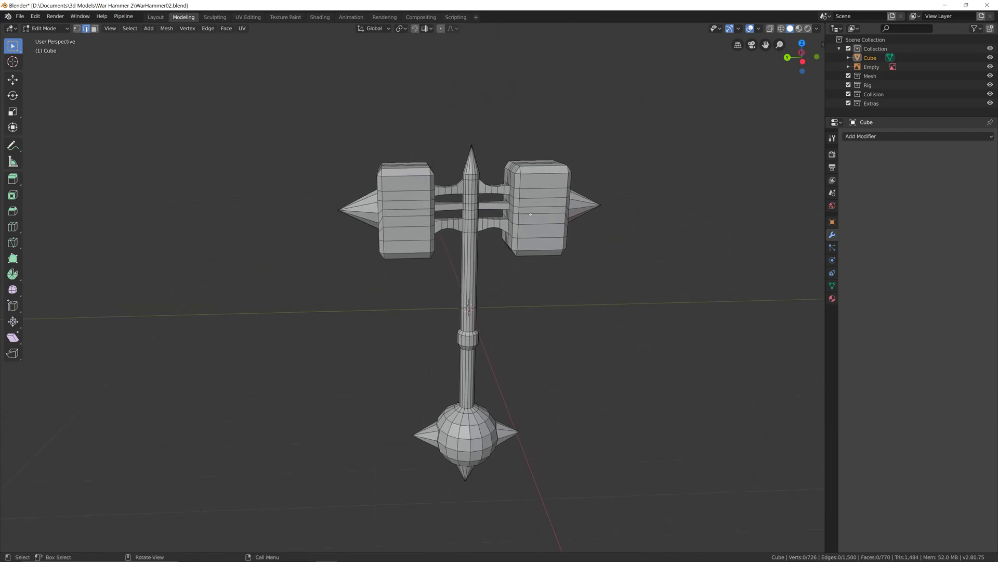
Delete all faces of the half lying left of the handle's centre line, selecting them in wireframe from the right orthographic view
{"action": "key", "text": "KP_1"}
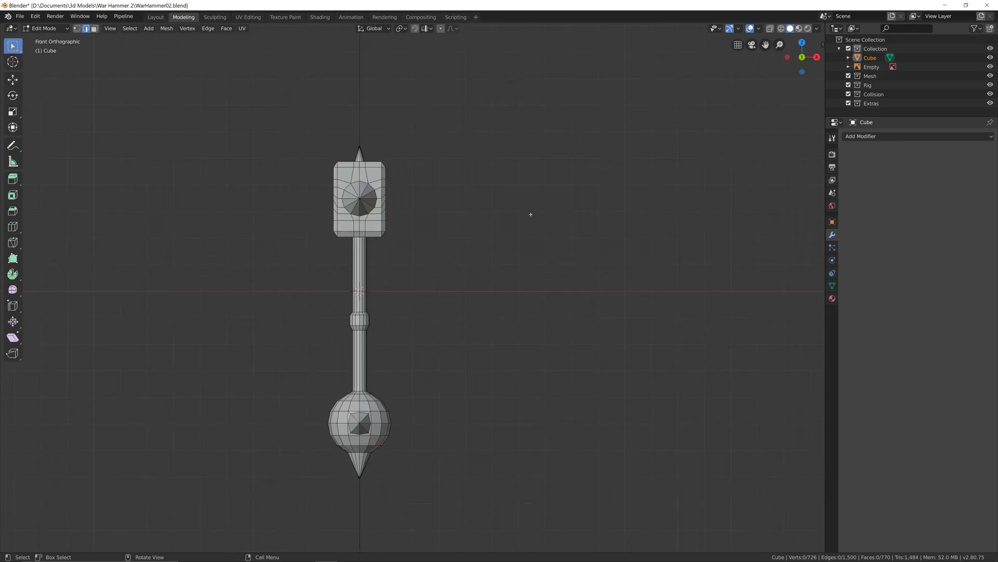
{"action": "key", "text": "KP_3"}
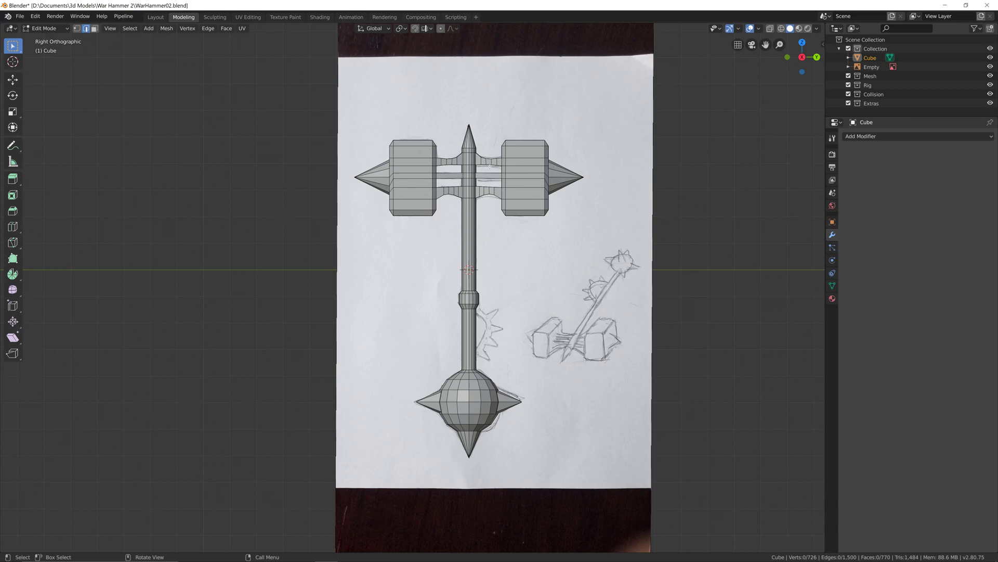
{"action": "key", "text": "z"}
{"action": "left_click", "coordinate": [433, 177]}
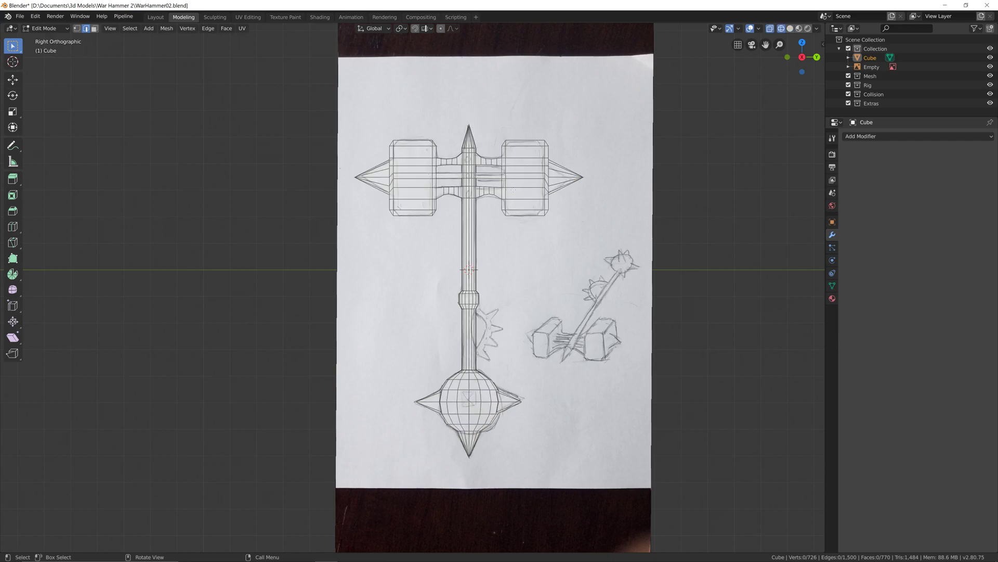
{"action": "left_click", "coordinate": [95, 29]}
{"action": "key", "text": "b"}
{"action": "left_click_drag", "start_coordinate": [300, 83], "coordinate": [468, 496]}
{"action": "key", "text": "x"}
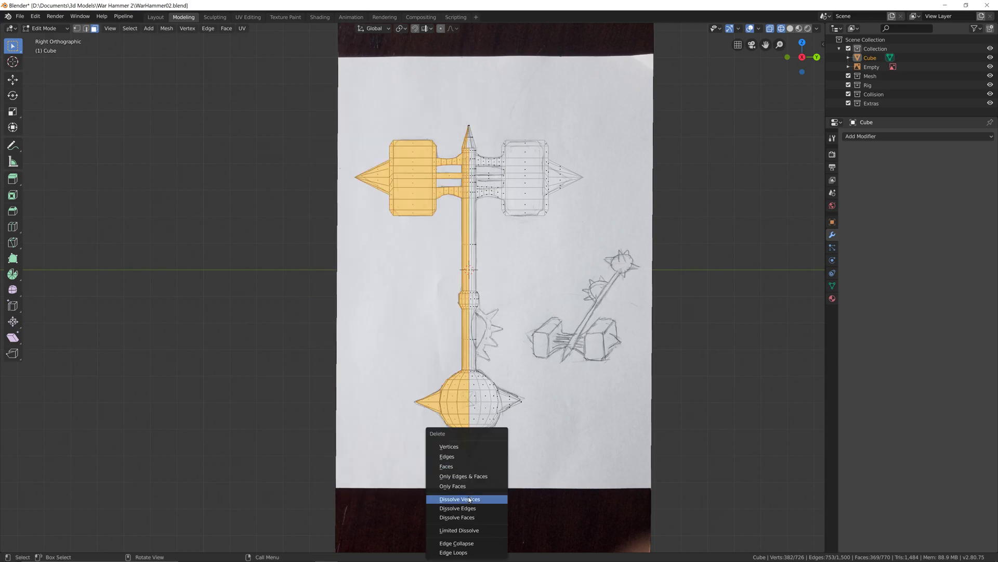
{"action": "left_click", "coordinate": [464, 467]}
Delete the leftover faces on the left side of the handle's top spike
{"action": "mouse_move", "coordinate": [468, 243]}
{"action": "middle_mouse_down", "text": "shift"}
{"action": "mouse_move", "coordinate": [481, 416]}
{"action": "mouse_move", "coordinate": [352, 337]}
{"action": "middle_mouse_up", "text": "shift"}
{"action": "scroll", "coordinate": [481, 416], "scroll_direction": "up", "scroll_amount": 6}
{"action": "left_click_drag", "start_coordinate": [465, 325], "coordinate": [494, 223]}
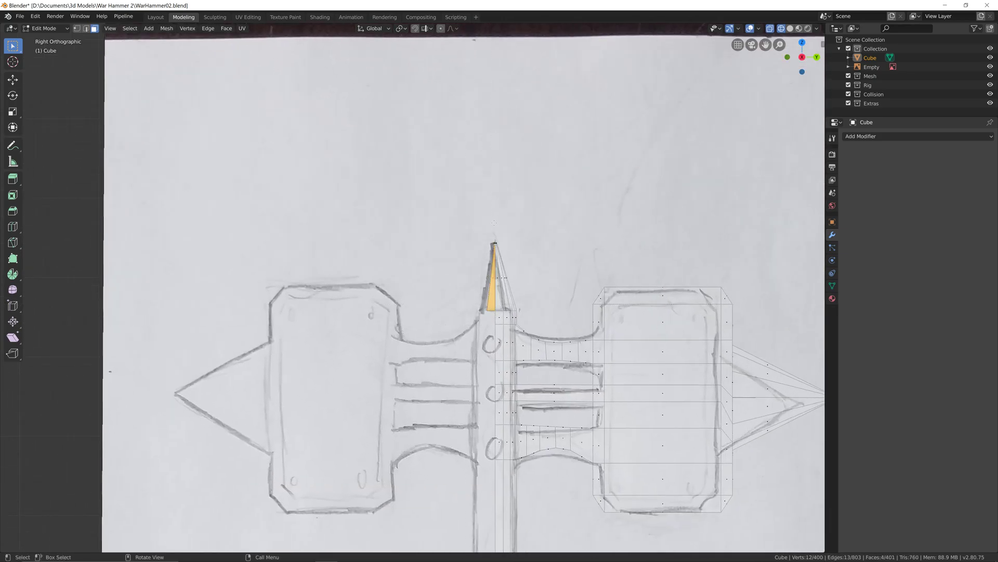
{"action": "key", "text": "x"}
{"action": "left_click", "coordinate": [494, 223]}
Delete the remaining tiny faces left of the centre line at the very tip of the top spike
{"action": "middle_click_drag", "start_coordinate": [494, 224], "coordinate": [477, 385]}
{"action": "scroll", "coordinate": [463, 361], "scroll_direction": "up", "scroll_amount": 4}
{"action": "key", "text": "KP_3"}
{"action": "key", "text": "KP_2"}
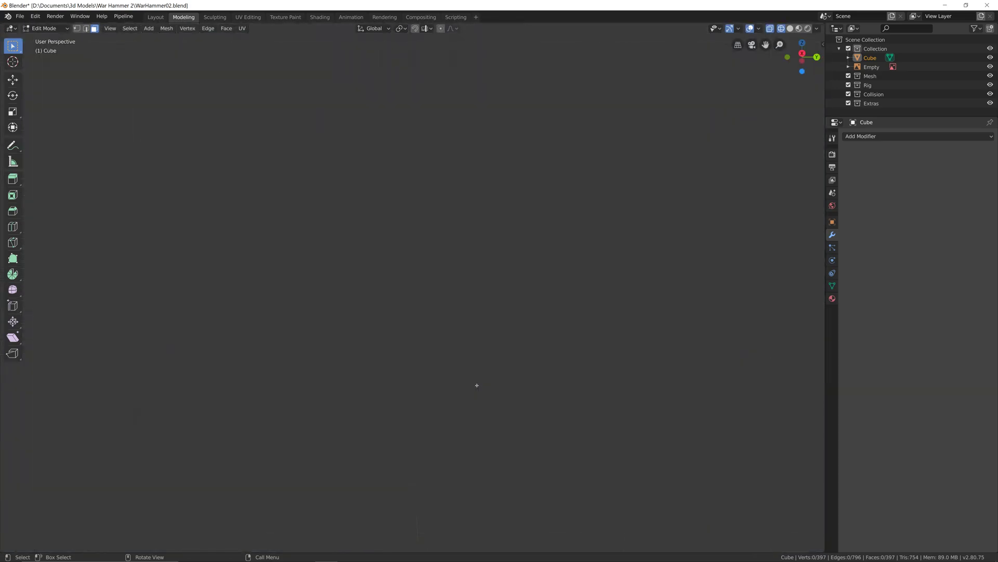
{"action": "key", "text": "KP_3"}
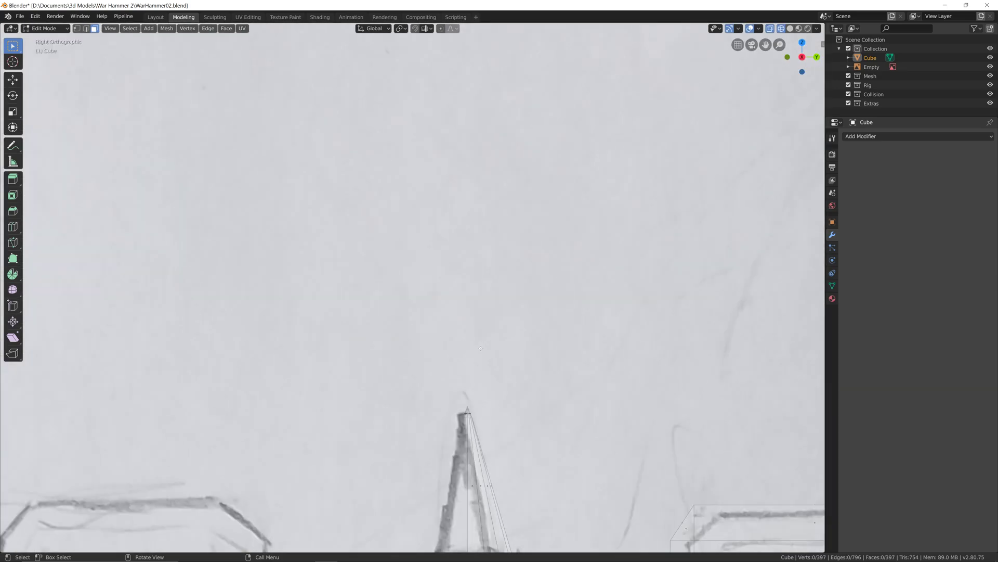
{"action": "scroll", "coordinate": [481, 348], "scroll_direction": "up", "scroll_amount": 7}
{"action": "middle_click_drag", "start_coordinate": [512, 520], "coordinate": [427, 377], "text": "shift"}
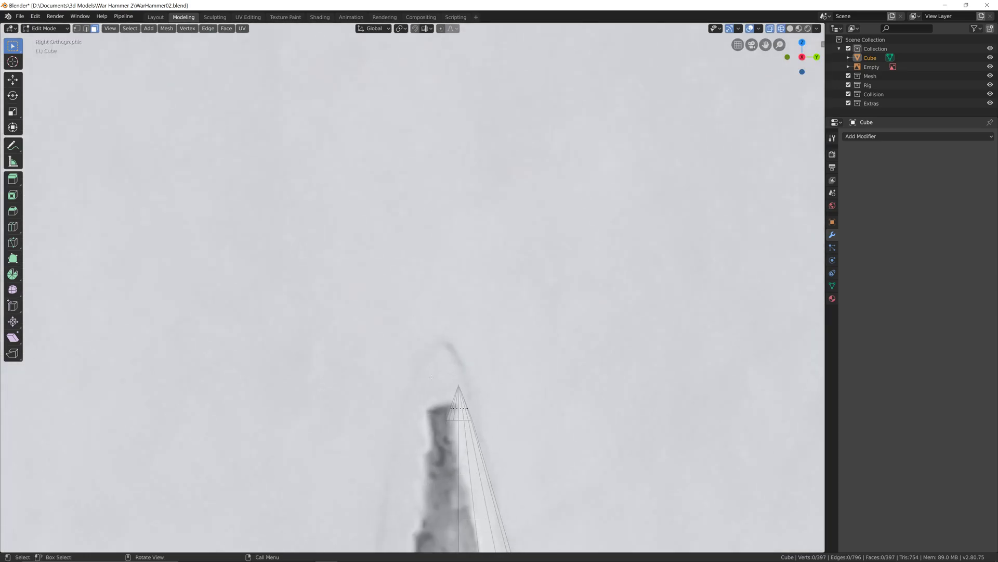
{"action": "key", "text": "b"}
{"action": "left_click_drag", "start_coordinate": [412, 355], "coordinate": [458, 441]}
{"action": "key", "text": "x"}
{"action": "left_click", "coordinate": [471, 441]}
Leave mesh editing and display the remaining hammer half with solid shading
{"action": "scroll", "coordinate": [496, 440], "scroll_direction": "down", "scroll_amount": 10}
{"action": "key", "text": "Tab"}
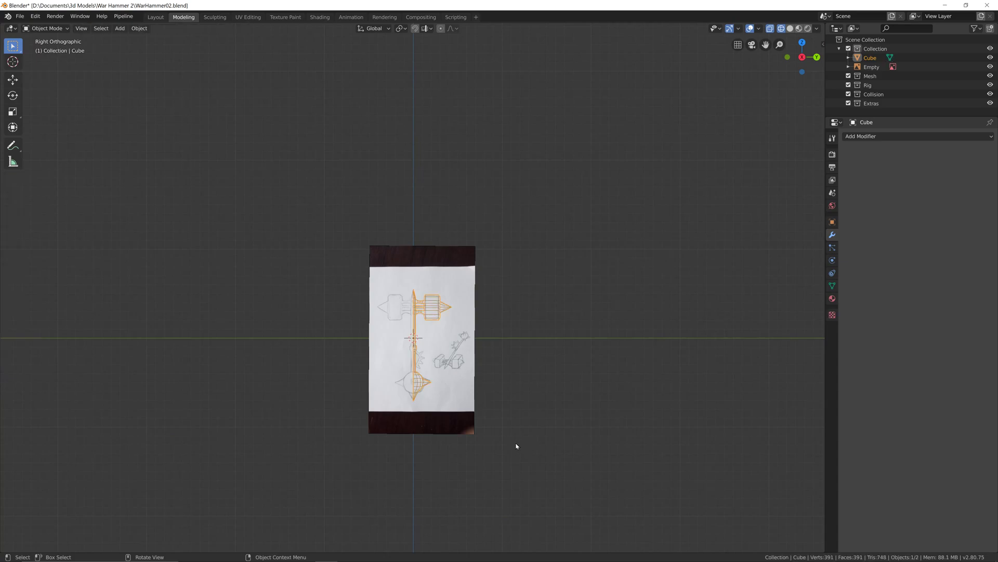
{"action": "scroll", "coordinate": [492, 435], "scroll_direction": "up", "scroll_amount": 1}
{"action": "scroll", "coordinate": [402, 221], "scroll_direction": "up", "scroll_amount": 5}
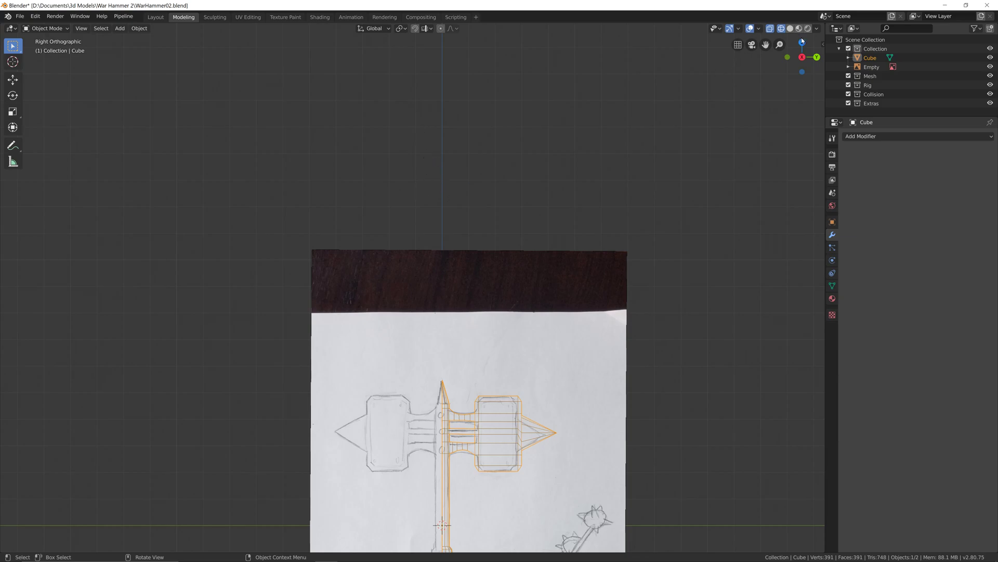
{"action": "middle_click_drag", "start_coordinate": [594, 390], "coordinate": [588, 251], "text": "shift"}
{"action": "key", "text": "Tab"}
{"action": "key", "text": "Tab"}
{"action": "key", "text": "z"}
{"action": "left_click", "coordinate": [522, 314]}
Examine the remaining hammer half from several angles, including its open cut side
{"action": "mouse_move", "coordinate": [518, 320]}
{"action": "middle_mouse_down"}
{"action": "mouse_move", "coordinate": [482, 334]}
{"action": "mouse_move", "coordinate": [524, 339]}
{"action": "mouse_move", "coordinate": [495, 348]}
{"action": "mouse_move", "coordinate": [484, 374]}
{"action": "mouse_move", "coordinate": [537, 379]}
{"action": "middle_mouse_up"}
{"action": "mouse_move", "coordinate": [473, 320]}
{"action": "middle_mouse_down"}
{"action": "mouse_move", "coordinate": [479, 350]}
{"action": "mouse_move", "coordinate": [459, 312]}
{"action": "middle_mouse_up"}
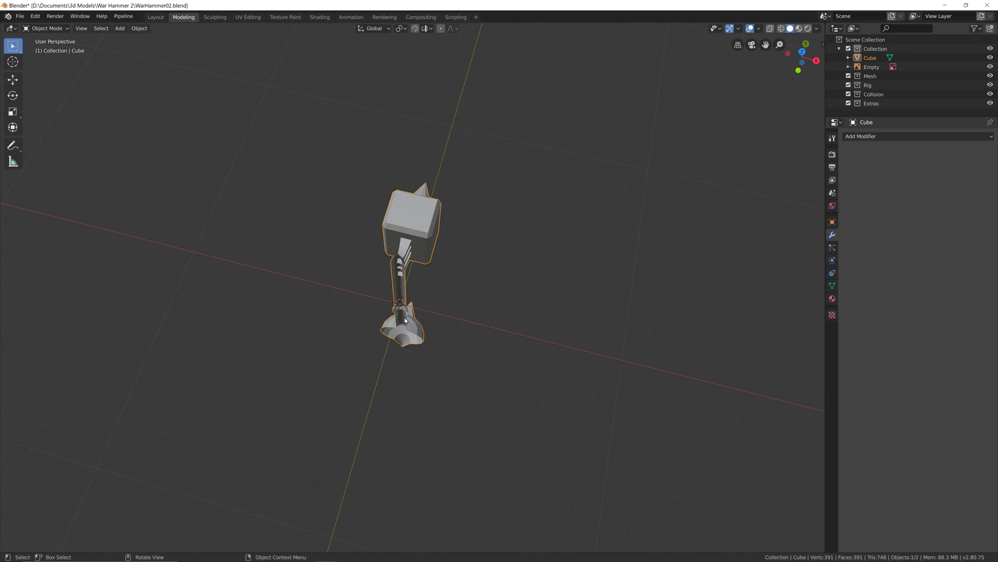
{"action": "middle_click_drag", "start_coordinate": [433, 241], "coordinate": [318, 270]}
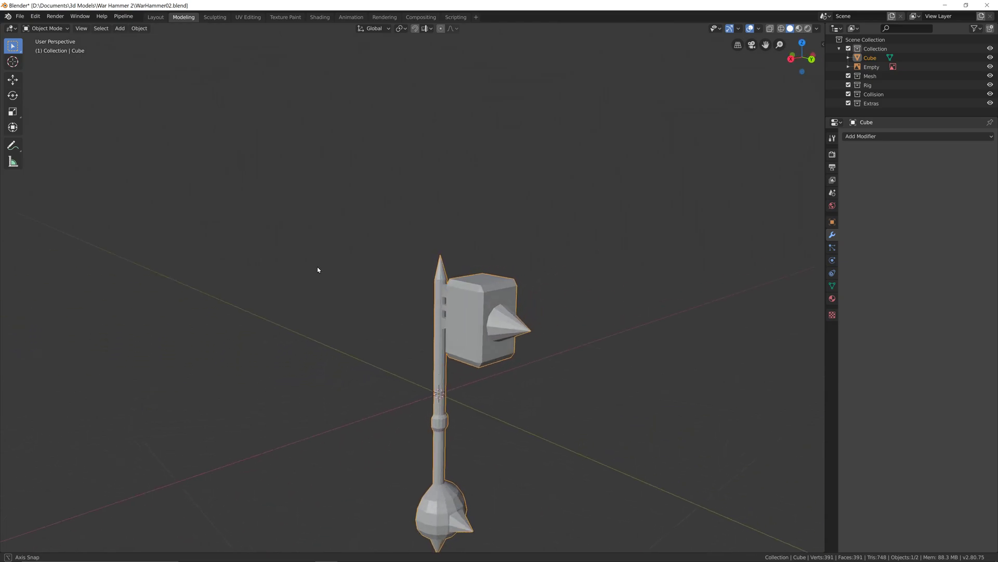
{"action": "middle_click_drag", "start_coordinate": [405, 283], "coordinate": [455, 279]}
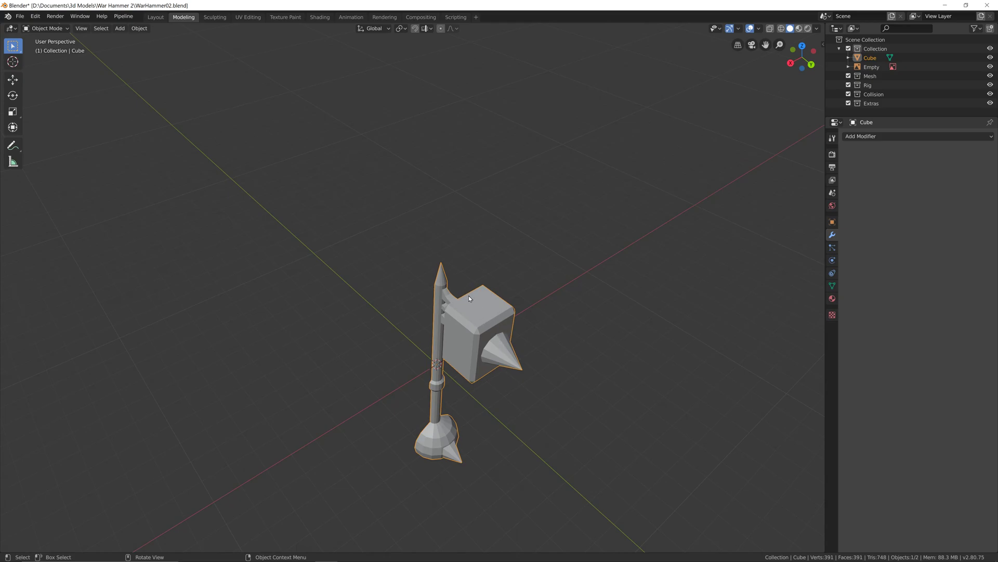
{"action": "middle_click_drag", "start_coordinate": [526, 341], "coordinate": [445, 373]}
{"action": "scroll", "coordinate": [415, 391], "scroll_direction": "up", "scroll_amount": 3}
{"action": "middle_click_drag", "start_coordinate": [385, 387], "coordinate": [451, 246], "text": "shift"}
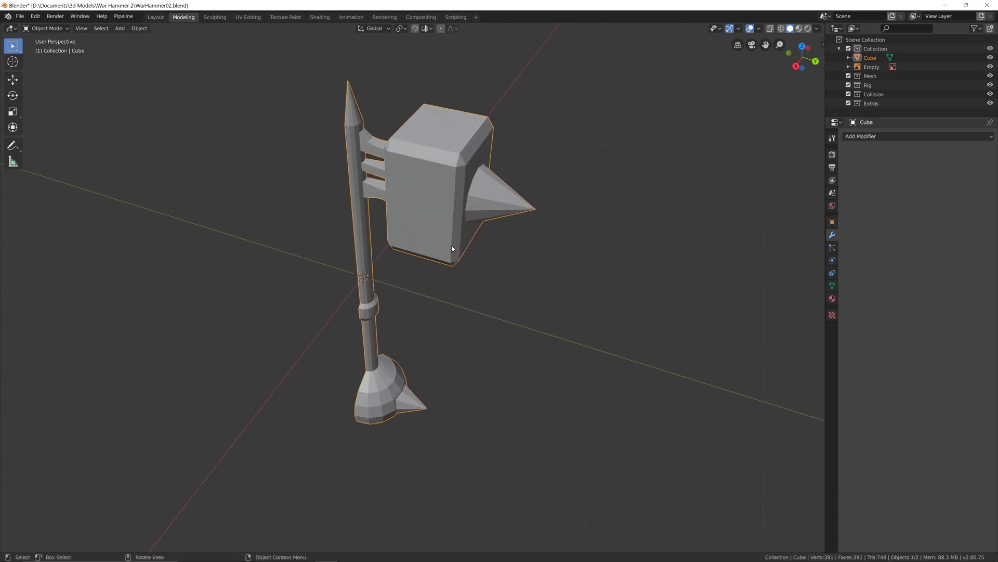
{"action": "key", "text": "Tab"}
{"action": "key", "text": "Tab"}
{"action": "key", "text": "Tab"}
{"action": "key", "text": "alt+h"}
{"action": "key", "text": "alt+a"}
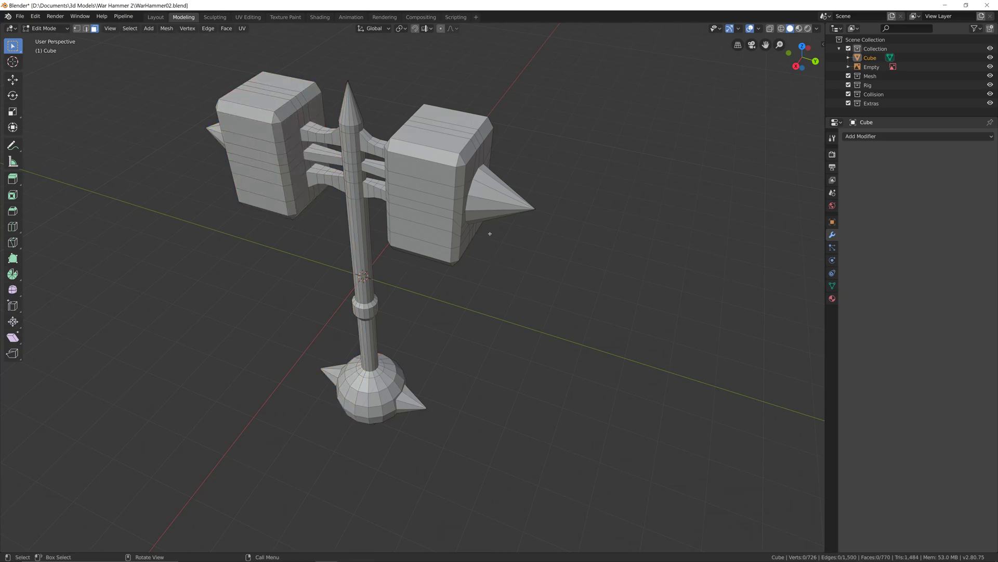
{"action": "key", "text": "ctrl+z"}
{"action": "key", "text": "ctrl+z"}
{"action": "key", "text": "ctrl+z"}
{"action": "key", "text": "ctrl+z"}
{"action": "key", "text": "ctrl+z"}
{"action": "key", "text": "ctrl+z"}
{"action": "key", "text": "ctrl+z"}
Put the hammer half back in edit mode and open the UV Editing workspace with UV sync selection enabled
{"action": "middle_click_drag", "start_coordinate": [387, 257], "coordinate": [185, 250]}
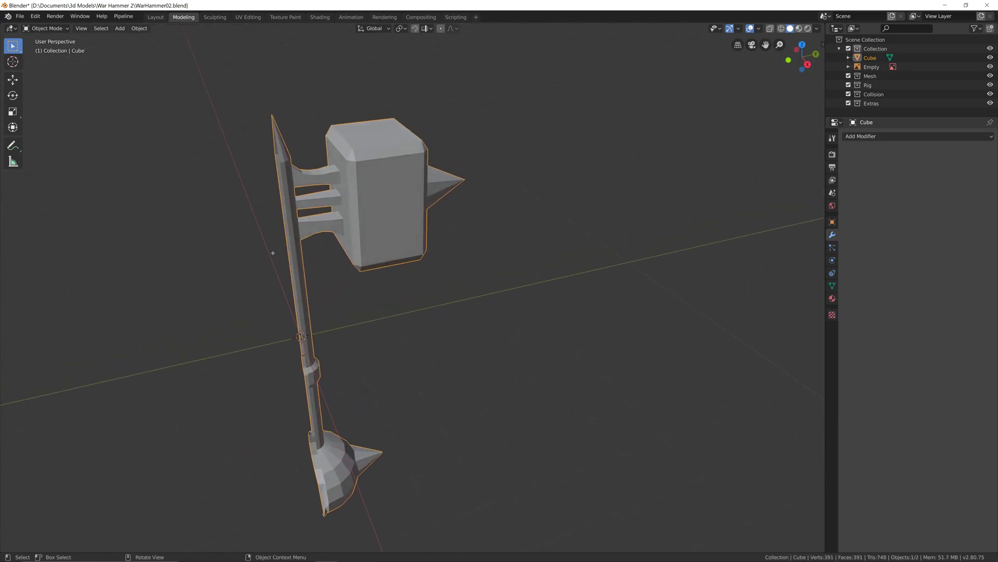
{"action": "middle_click_drag", "start_coordinate": [573, 299], "coordinate": [521, 273]}
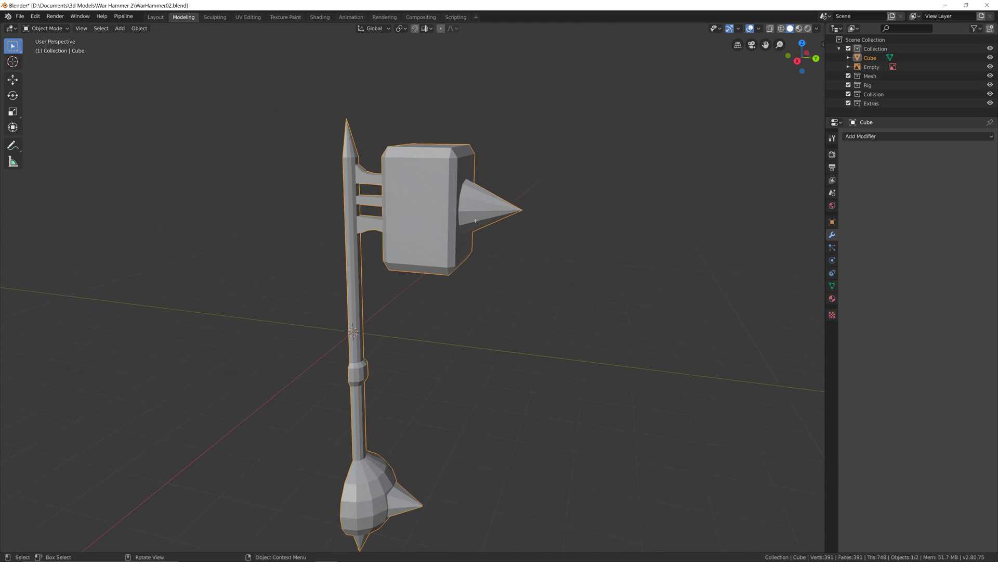
{"action": "middle_click_drag", "start_coordinate": [475, 222], "coordinate": [486, 256], "text": "shift"}
{"action": "key", "text": "Tab"}
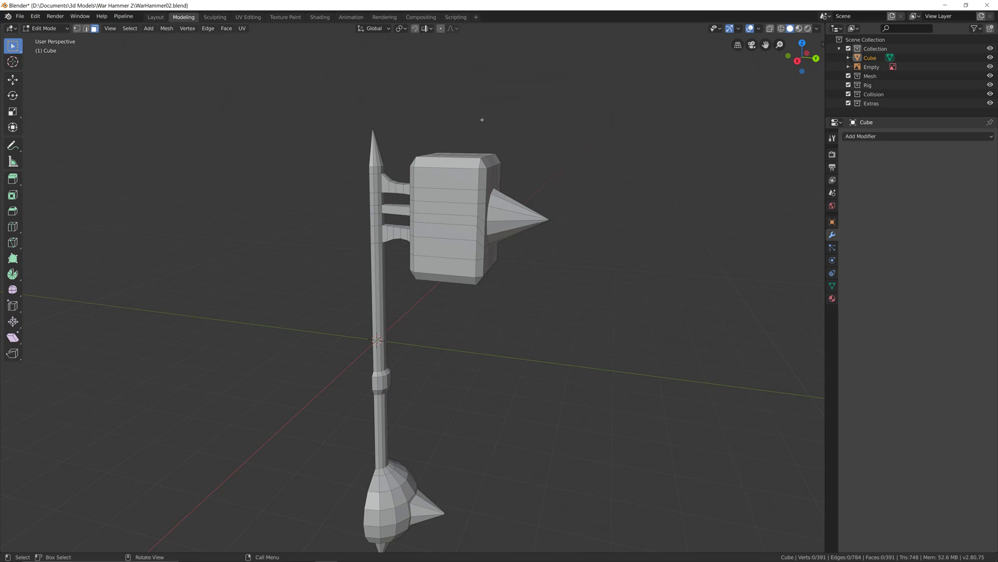
{"action": "left_click", "coordinate": [248, 19]}
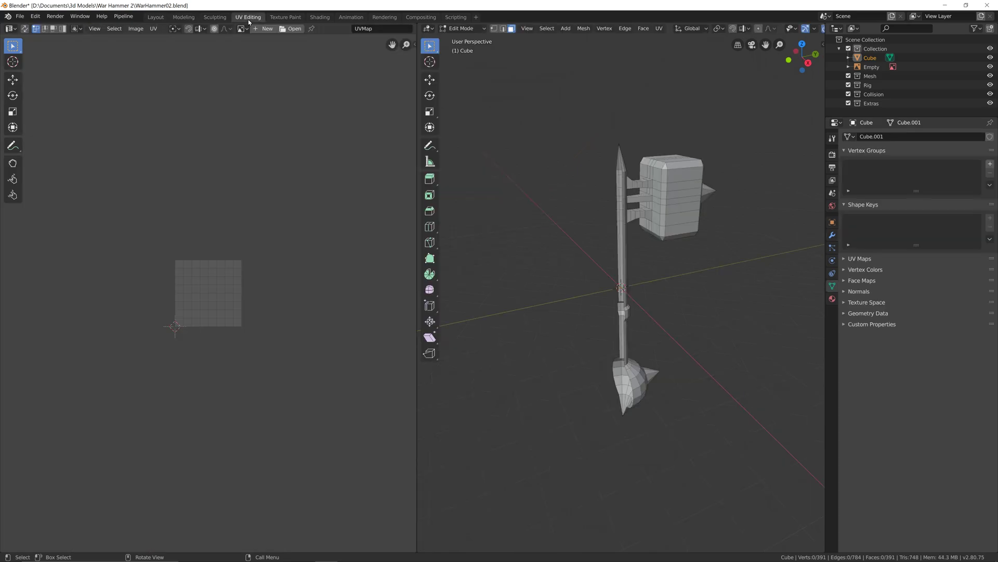
{"action": "scroll", "coordinate": [250, 219], "scroll_direction": "up", "scroll_amount": 3}
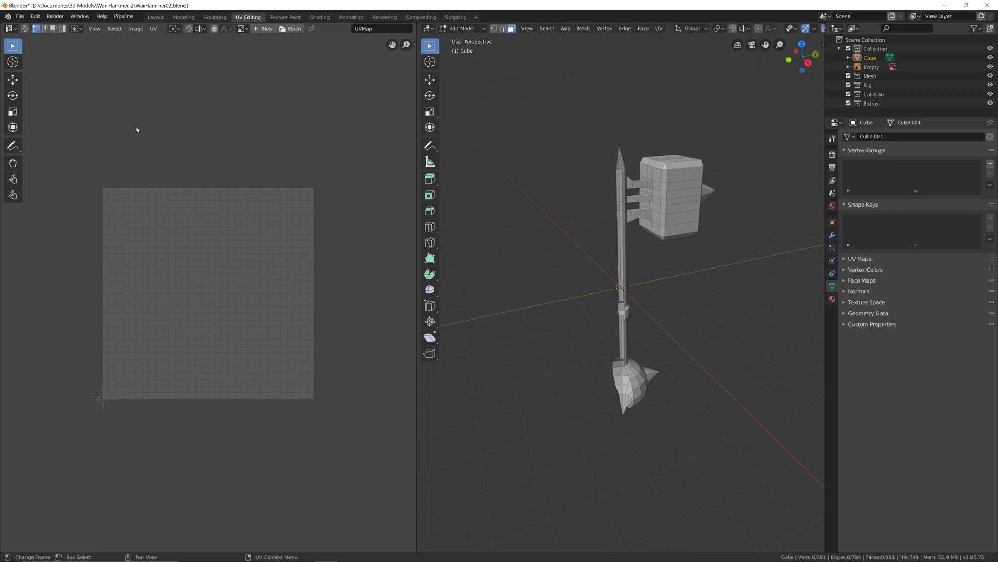
{"action": "left_click", "coordinate": [24, 29]}
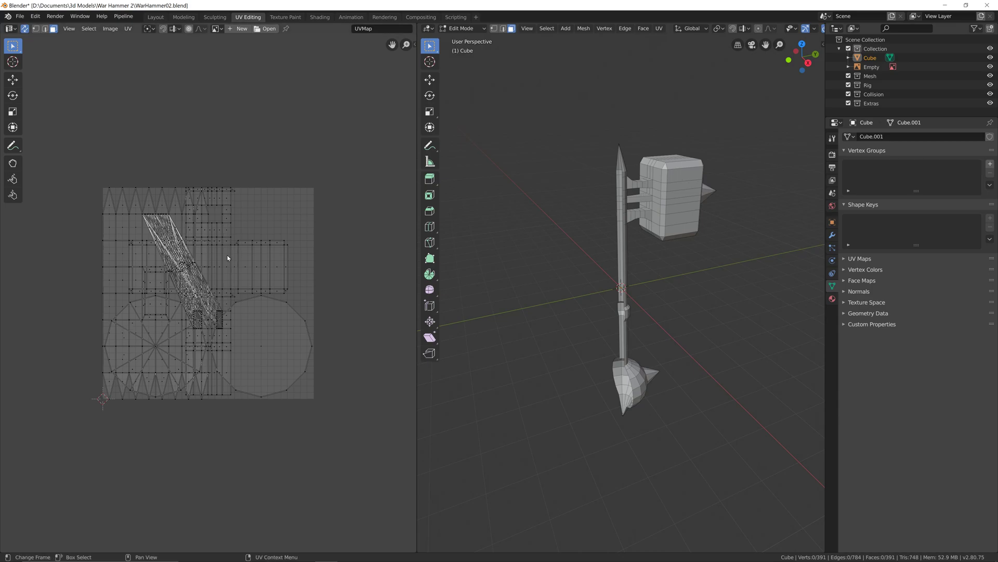
Inspect the UV of a single hammer-head face with sync selection off, clear the selection, and re-enable sync
{"action": "left_click", "coordinate": [25, 29]}
{"action": "left_click", "coordinate": [686, 196]}
{"action": "left_click", "coordinate": [679, 175]}
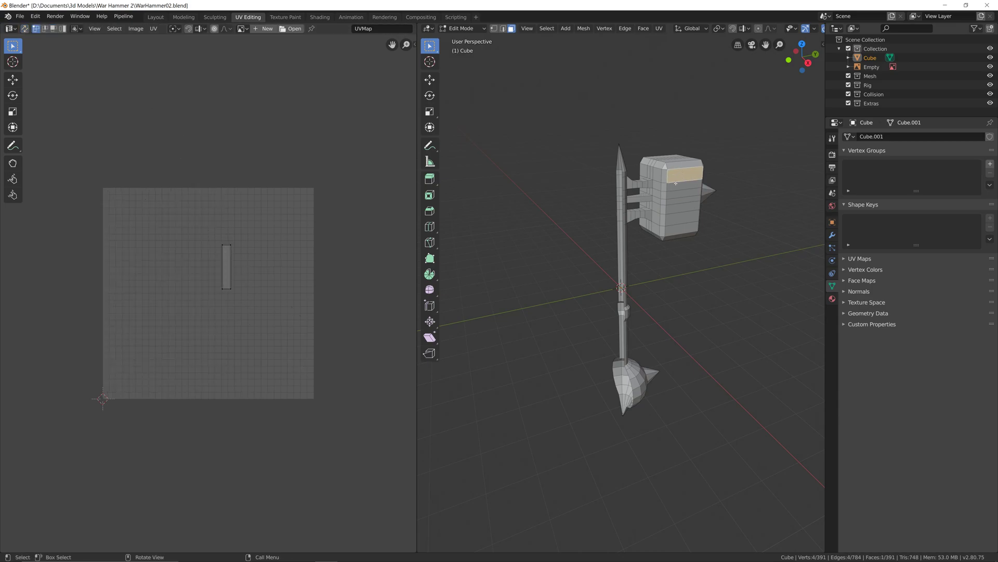
{"action": "key", "text": "a"}
{"action": "key", "text": "alt+a"}
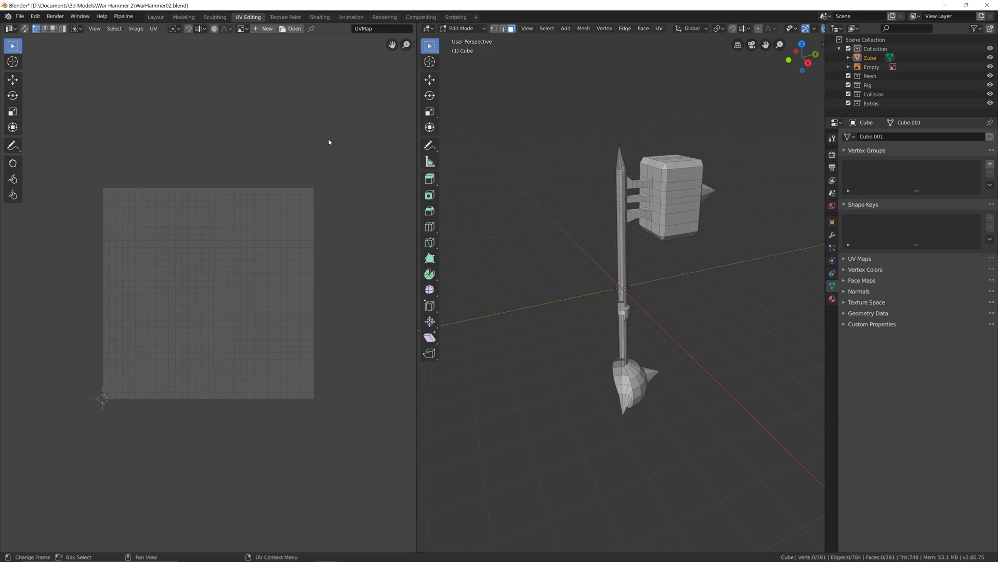
{"action": "left_click", "coordinate": [25, 29]}
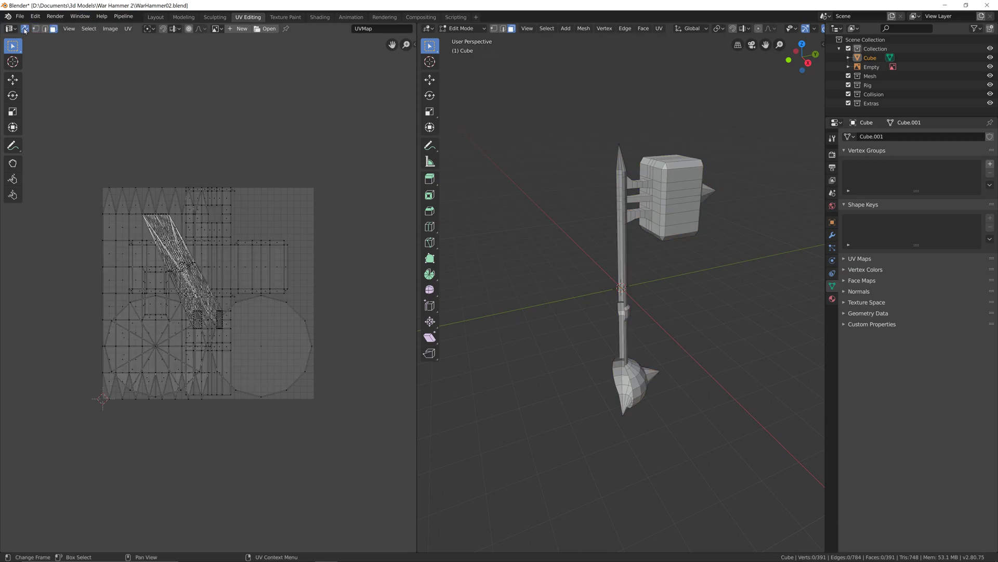
Enable Live Unwrap in the UV editor and try to unwrap the mesh
{"action": "left_click", "coordinate": [127, 29]}
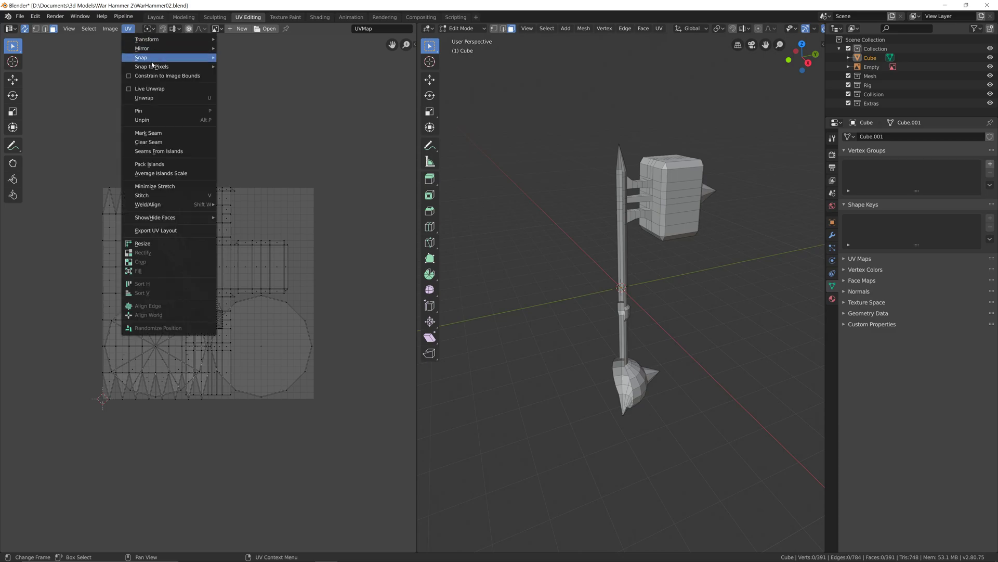
{"action": "left_click", "coordinate": [156, 88]}
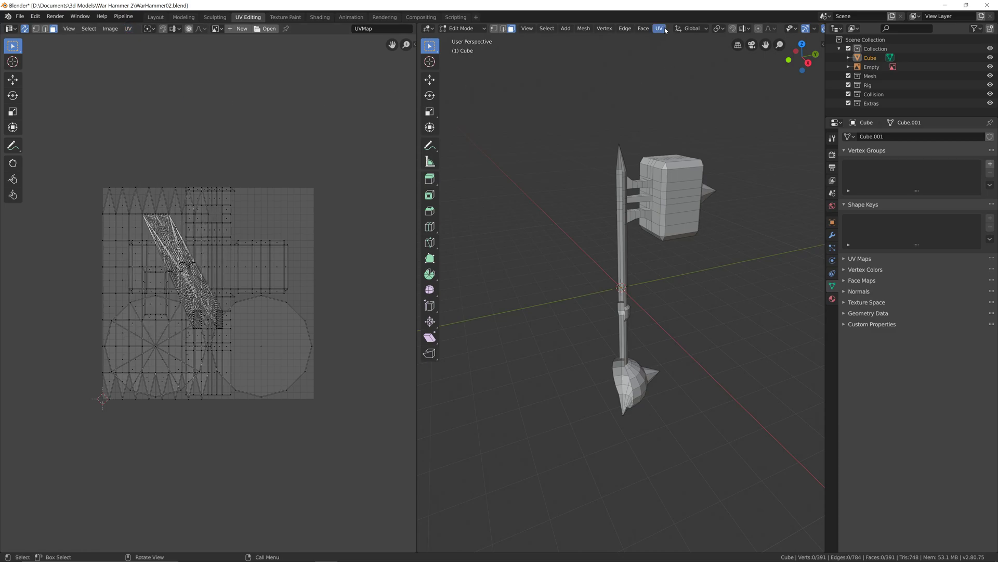
{"action": "left_click", "coordinate": [128, 29]}
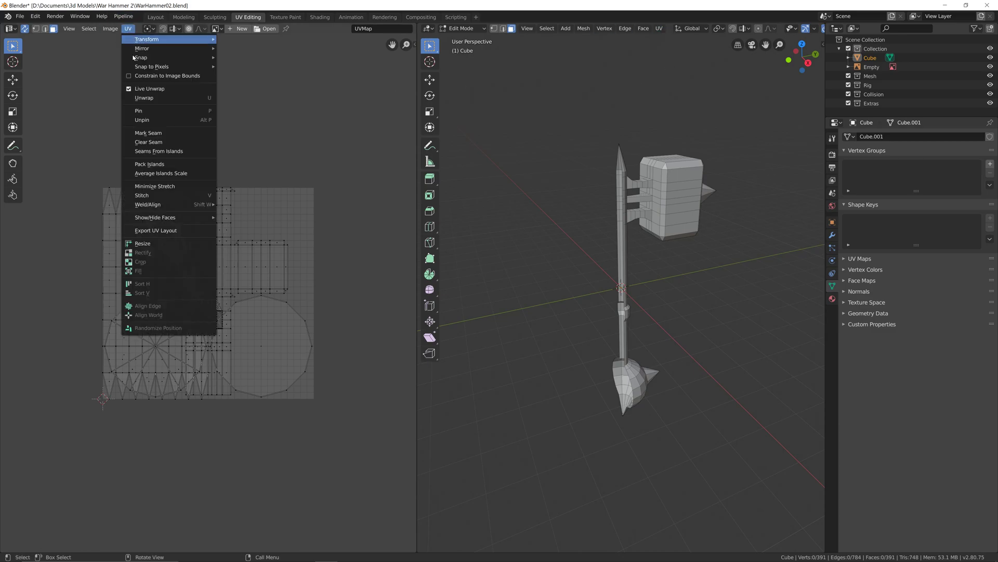
{"action": "left_click", "coordinate": [143, 98]}
{"action": "left_click", "coordinate": [659, 29]}
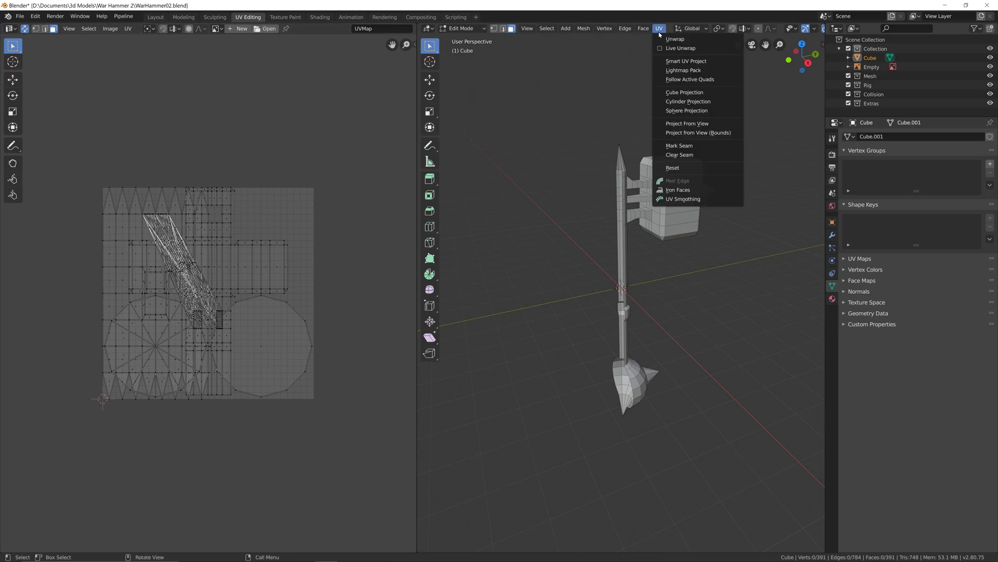
{"action": "left_click", "coordinate": [667, 56]}
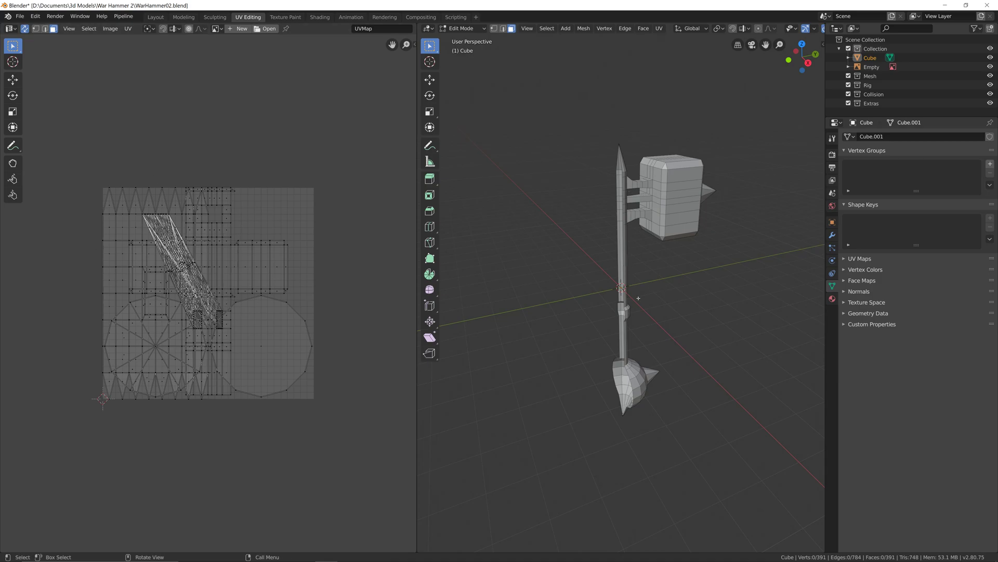
Select every face of the hammer half in edit mode and unwrap the whole mesh
{"action": "key", "text": "Tab"}
{"action": "key", "text": "Tab"}
{"action": "middle_click_drag", "start_coordinate": [696, 329], "coordinate": [632, 330]}
{"action": "key", "text": "Tab"}
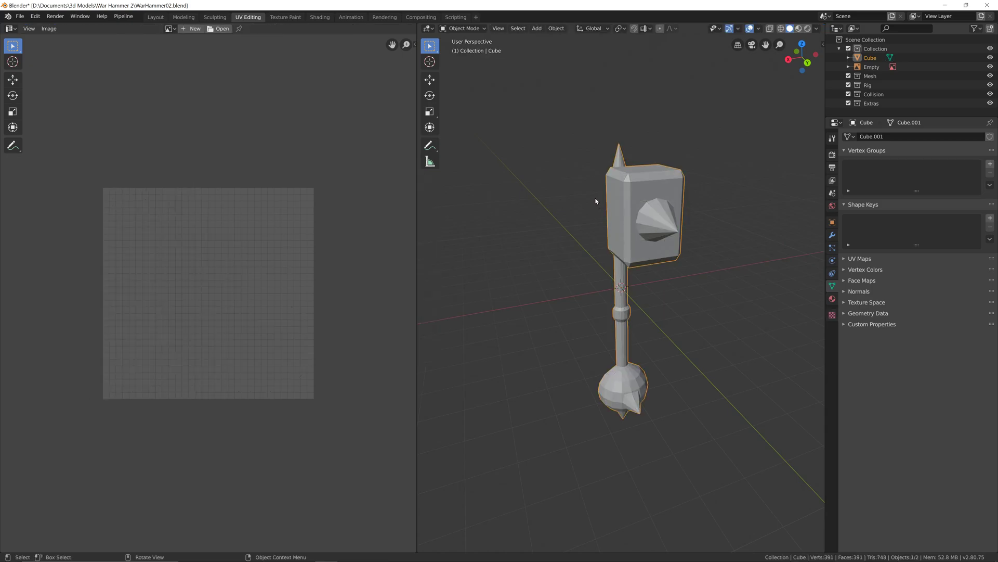
{"action": "key", "text": "Tab"}
{"action": "key", "text": "a"}
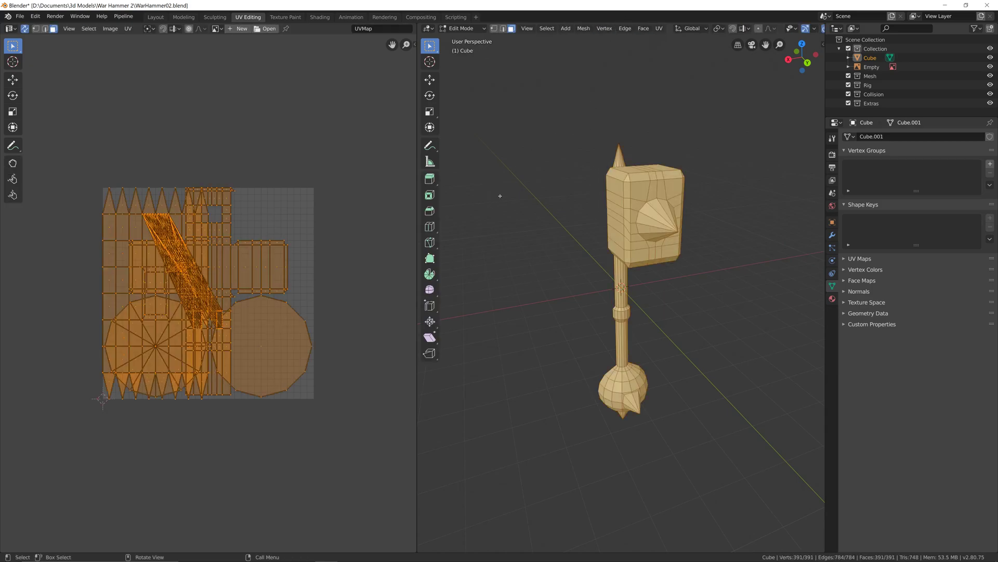
{"action": "key", "text": "alt+a"}
{"action": "key", "text": "a"}
{"action": "key", "text": "alt+a"}
{"action": "key", "text": "a"}
{"action": "left_click", "coordinate": [659, 28]}
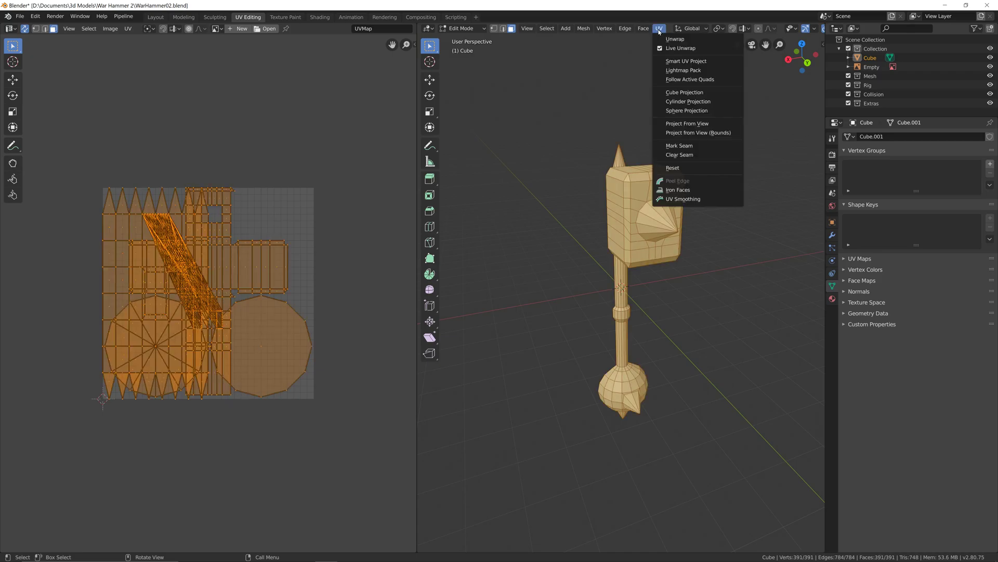
{"action": "left_click", "coordinate": [668, 38]}
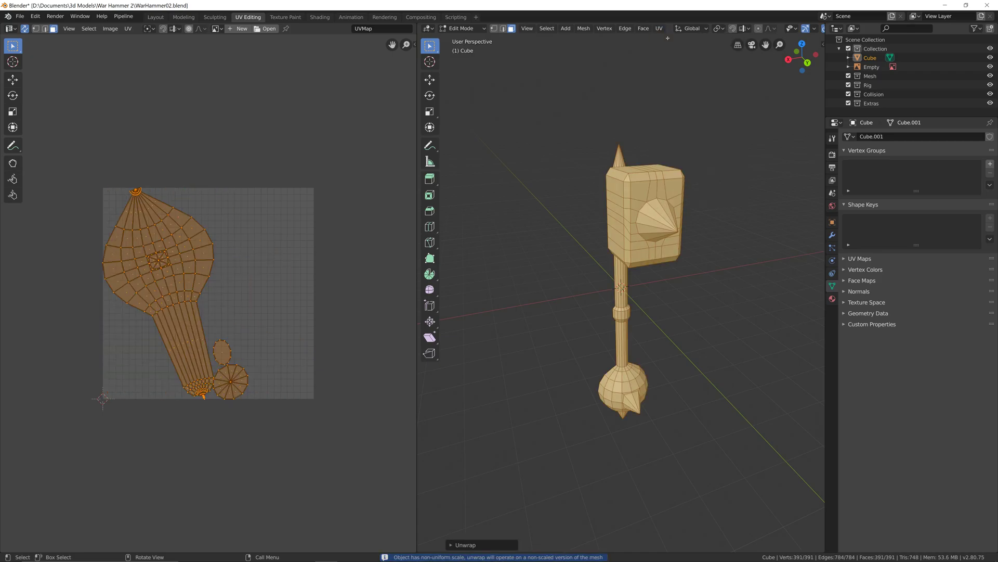
Clear the face selection and examine the unwrapped islands in the UV layout
{"action": "scroll", "coordinate": [274, 213], "scroll_direction": "up", "scroll_amount": 2}
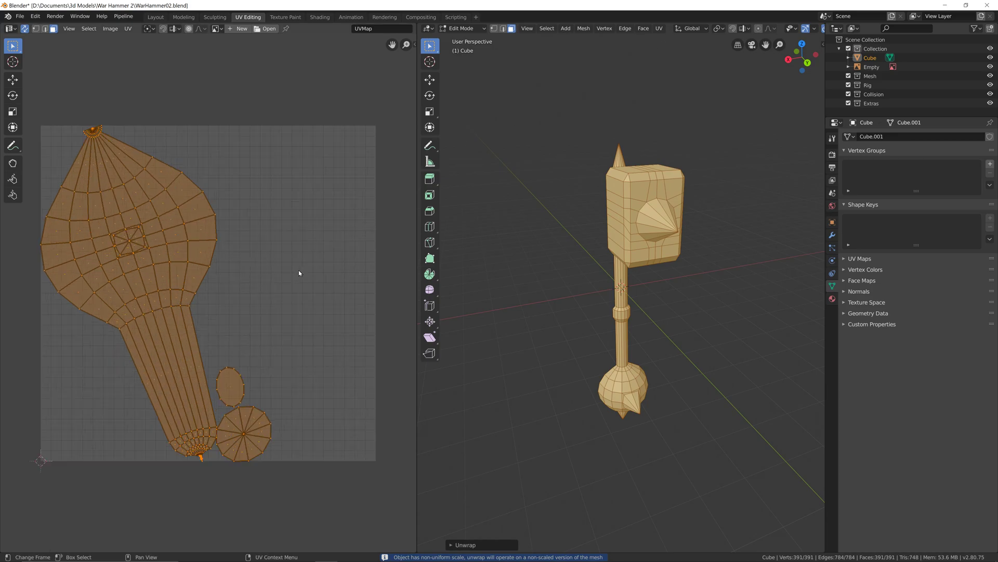
{"action": "key", "text": "alt+a"}
{"action": "middle_click_drag", "start_coordinate": [274, 214], "coordinate": [283, 308]}
{"action": "middle_click_drag", "start_coordinate": [208, 219], "coordinate": [216, 138]}
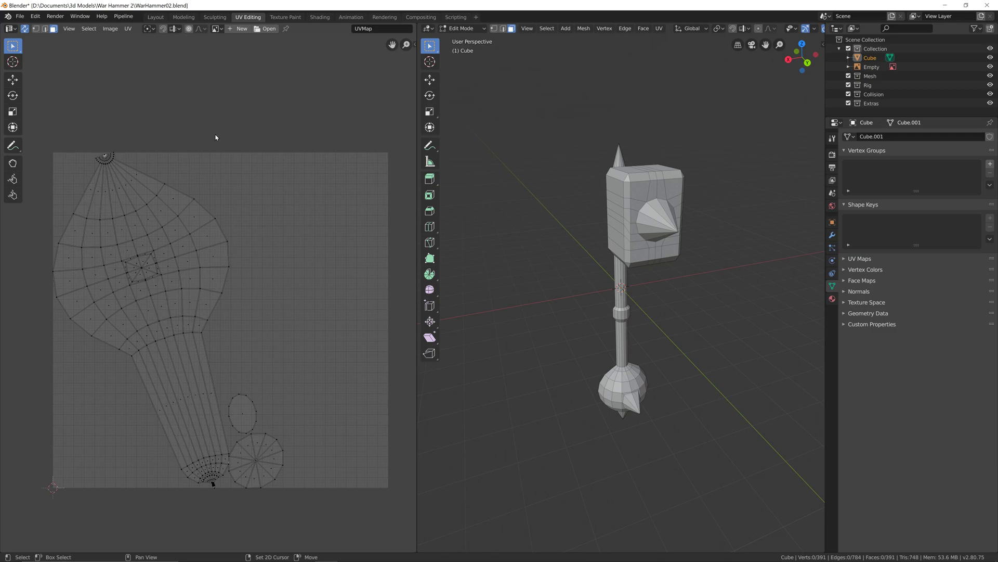
{"action": "scroll", "coordinate": [216, 138], "scroll_direction": "down", "scroll_amount": 1}
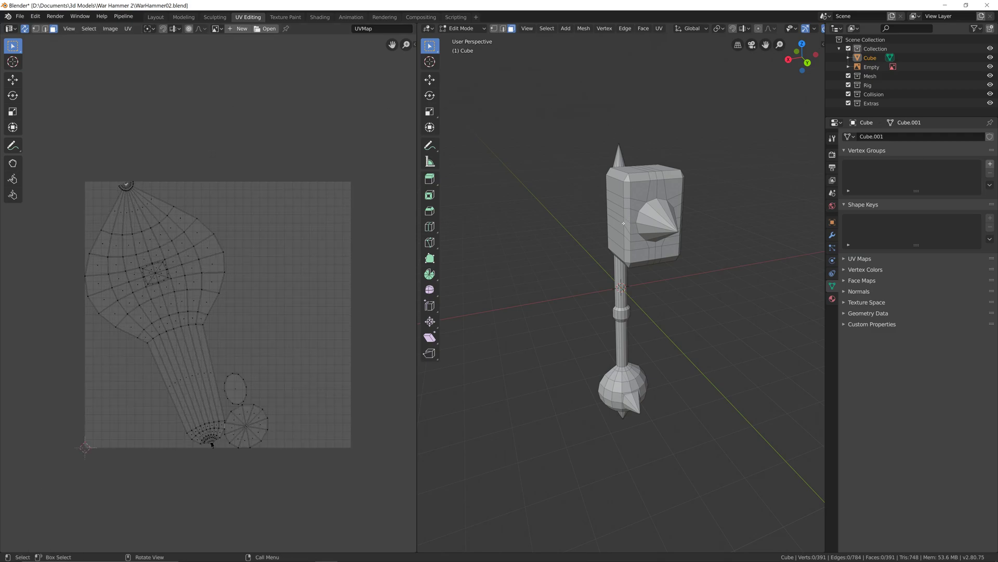
Create a 2048 × 2048 px image named ColorGrid with the Color Grid generated type in the UV editor
{"action": "left_click", "coordinate": [238, 29]}
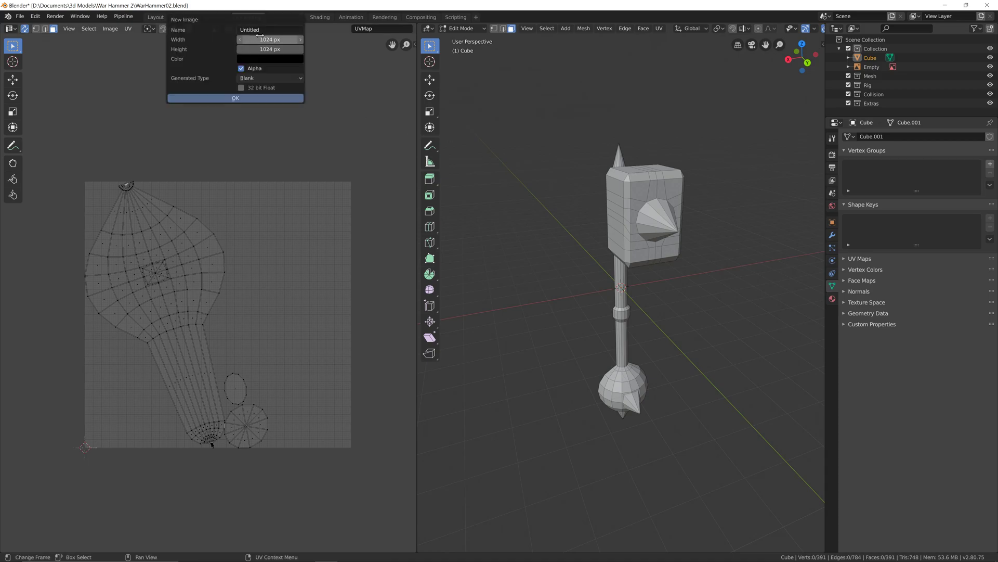
{"action": "left_click", "coordinate": [276, 78]}
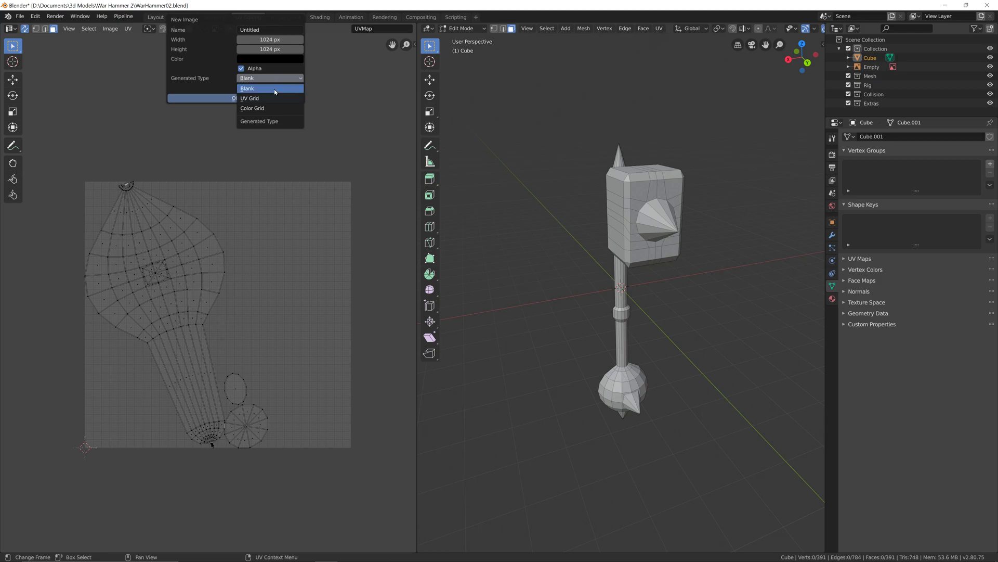
{"action": "left_click", "coordinate": [274, 108]}
{"action": "left_click", "coordinate": [239, 30]}
{"action": "type", "text": "ColorGrid"}
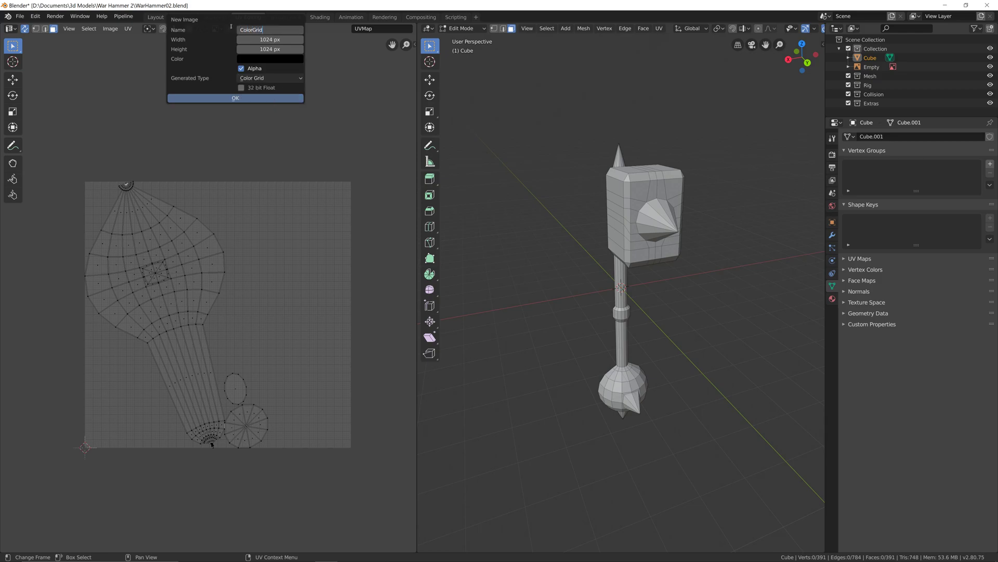
{"action": "key", "text": "Tab"}
{"action": "type", "text": "2048"}
{"action": "key", "text": "Tab"}
{"action": "type", "text": "2048"}
{"action": "key", "text": "Tab"}
{"action": "left_click", "coordinate": [280, 43]}
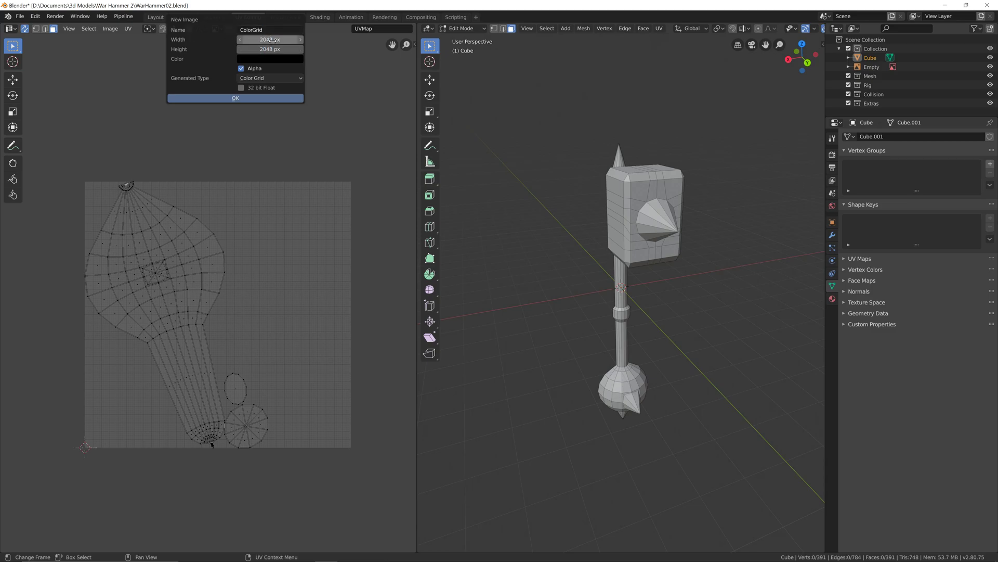
{"action": "left_click", "coordinate": [277, 99]}
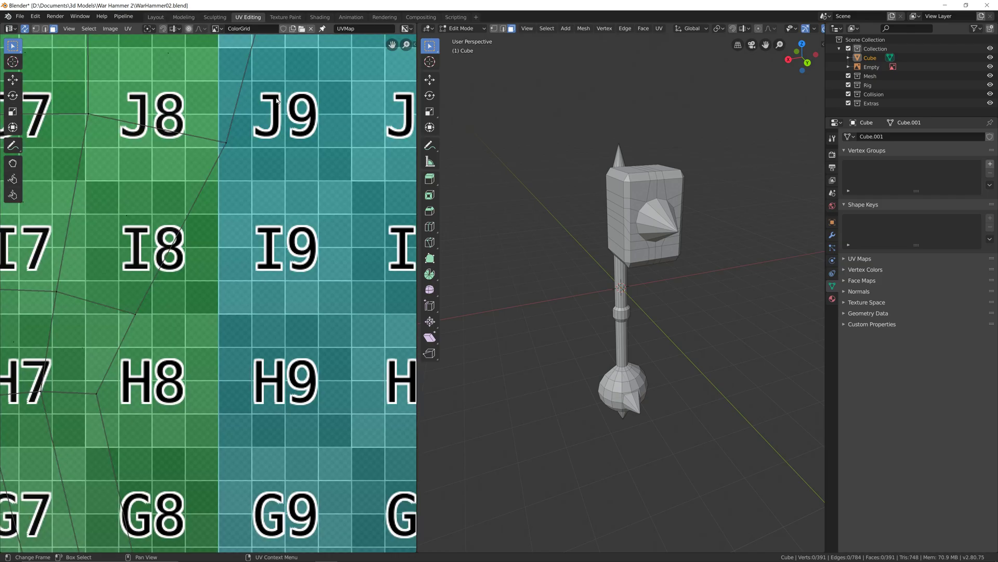
{"action": "scroll", "coordinate": [317, 211], "scroll_direction": "down", "scroll_amount": 10}
{"action": "scroll", "coordinate": [305, 223], "scroll_direction": "up", "scroll_amount": 2}
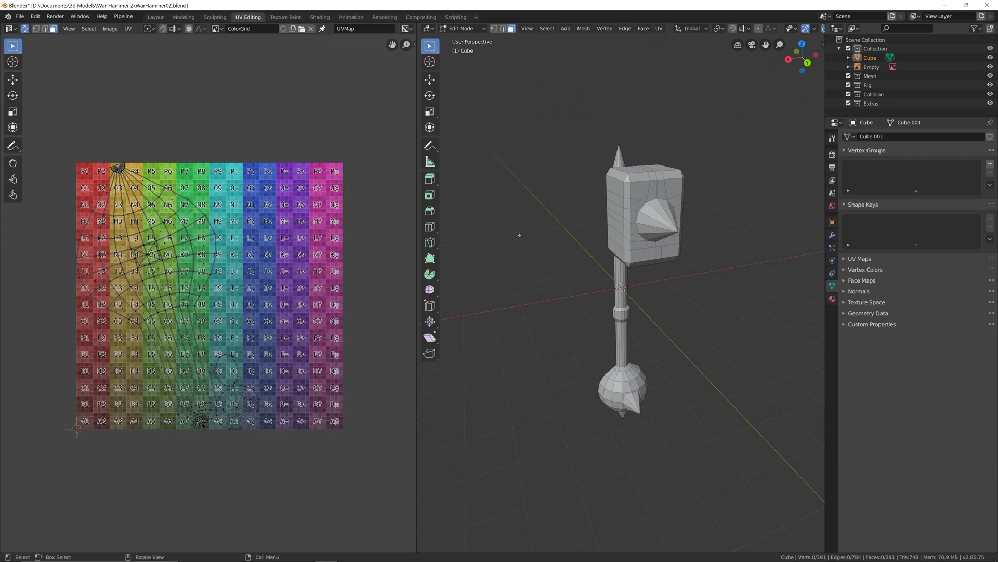
Leave edit mode, open the Shading workspace and give the hammer half a new material
{"action": "key", "text": "Tab"}
{"action": "middle_click_drag", "start_coordinate": [622, 199], "coordinate": [575, 253]}
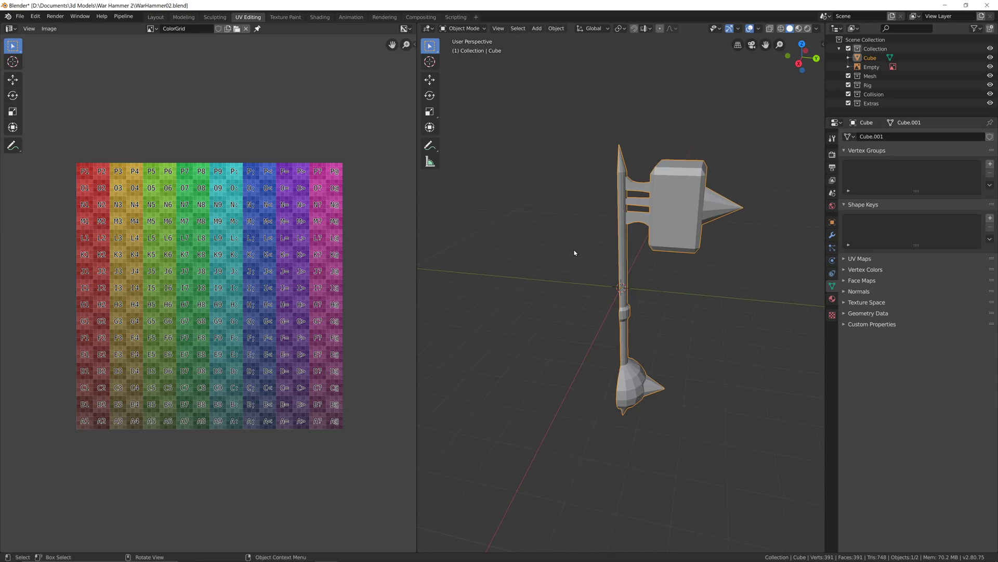
{"action": "left_click", "coordinate": [320, 18]}
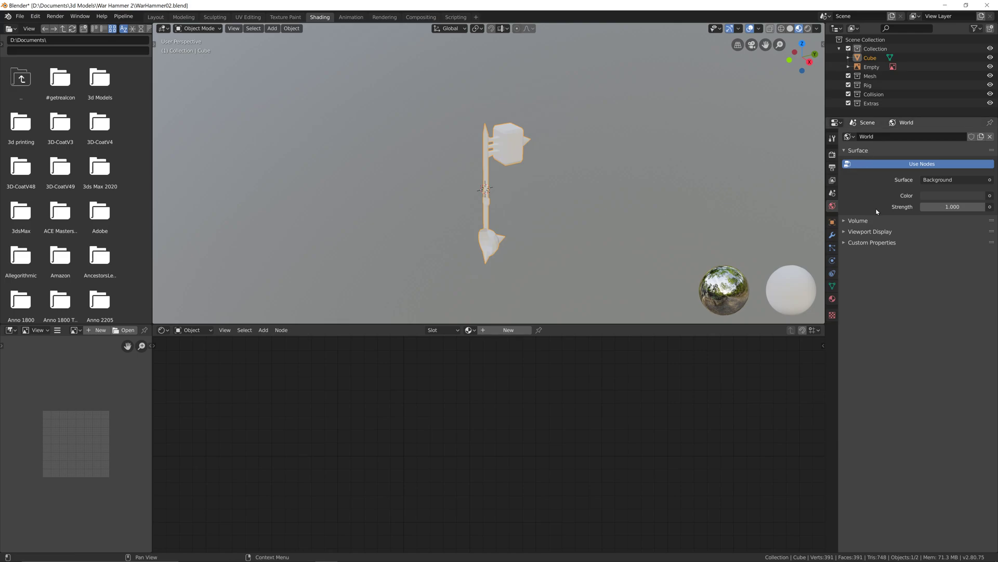
{"action": "left_click", "coordinate": [832, 298]}
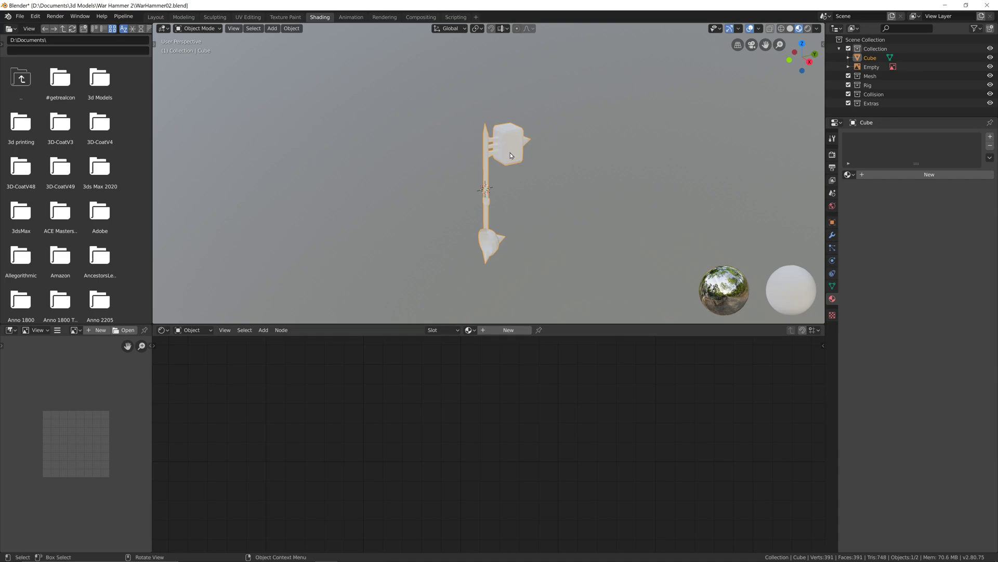
{"action": "left_click", "coordinate": [835, 301]}
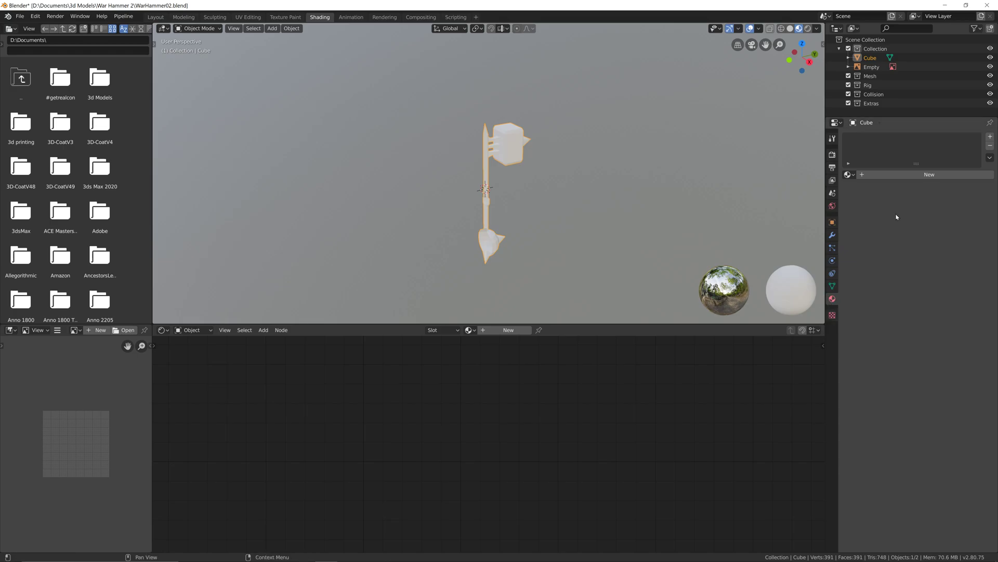
{"action": "left_click", "coordinate": [902, 173]}
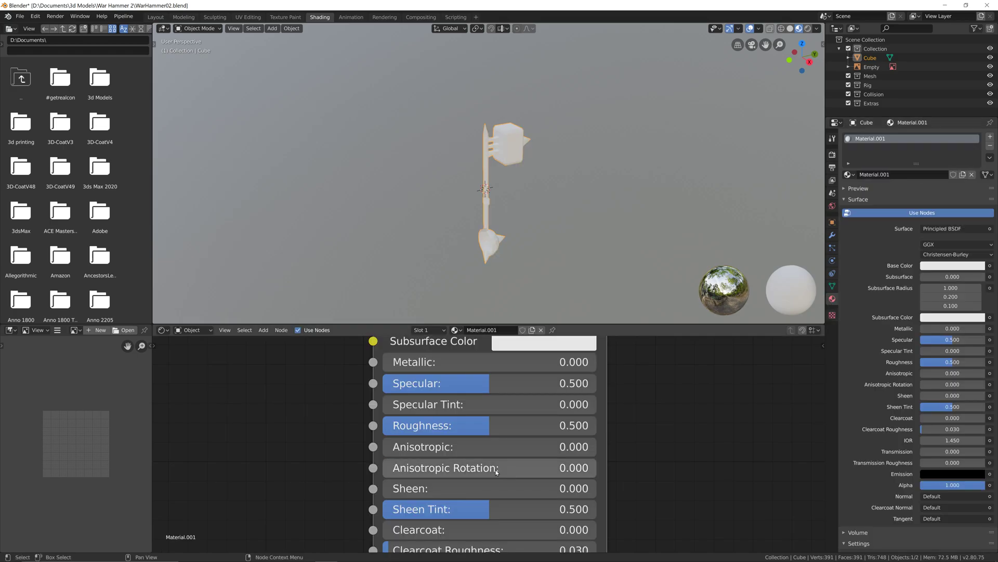
{"action": "scroll", "coordinate": [492, 385], "scroll_direction": "down", "scroll_amount": 4}
{"action": "scroll", "coordinate": [494, 446], "scroll_direction": "down", "scroll_amount": 2}
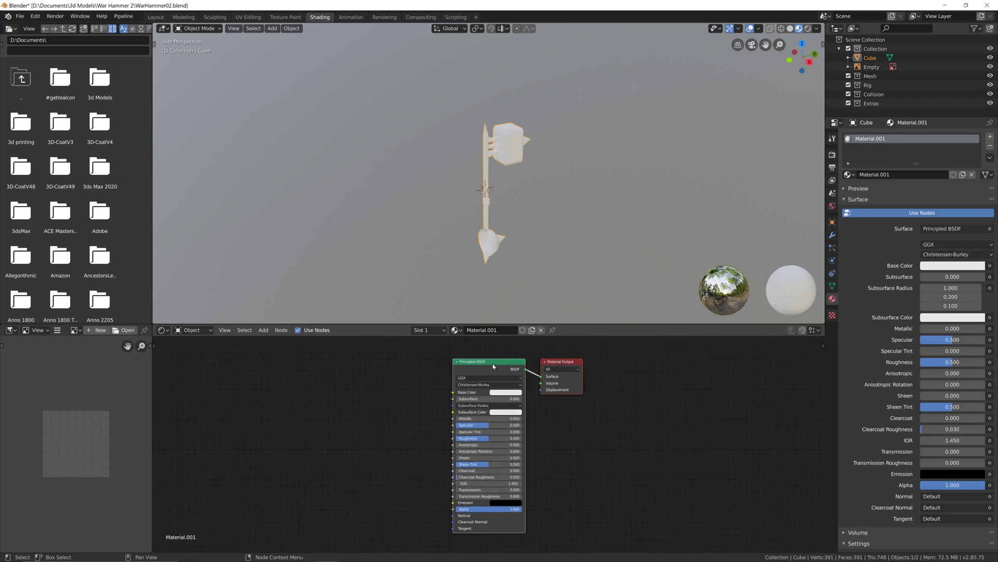
Add an Image Texture node and place it beside the Principled BSDF node's inputs
{"action": "right_click", "coordinate": [585, 433]}
{"action": "left_click_drag", "start_coordinate": [352, 409], "coordinate": [373, 399]}
{"action": "left_click", "coordinate": [264, 329]}
{"action": "mouse_move", "coordinate": [288, 384]}
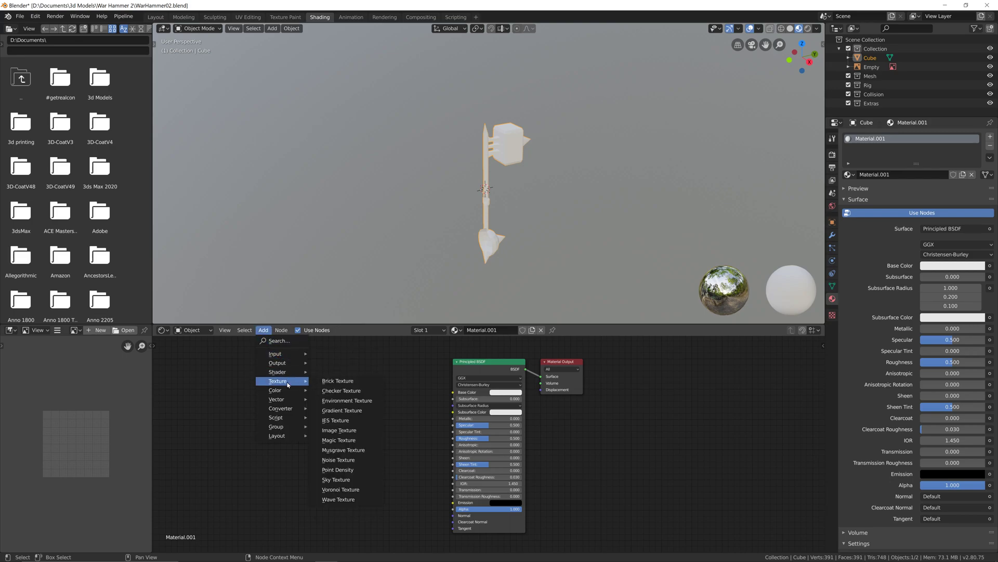
{"action": "left_click", "coordinate": [376, 436]}
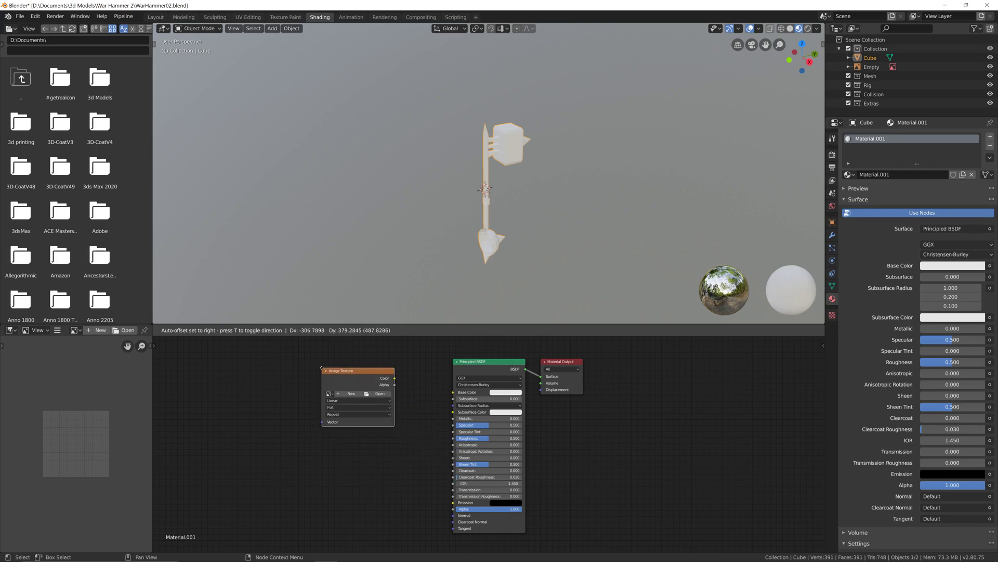
{"action": "left_click", "coordinate": [321, 361]}
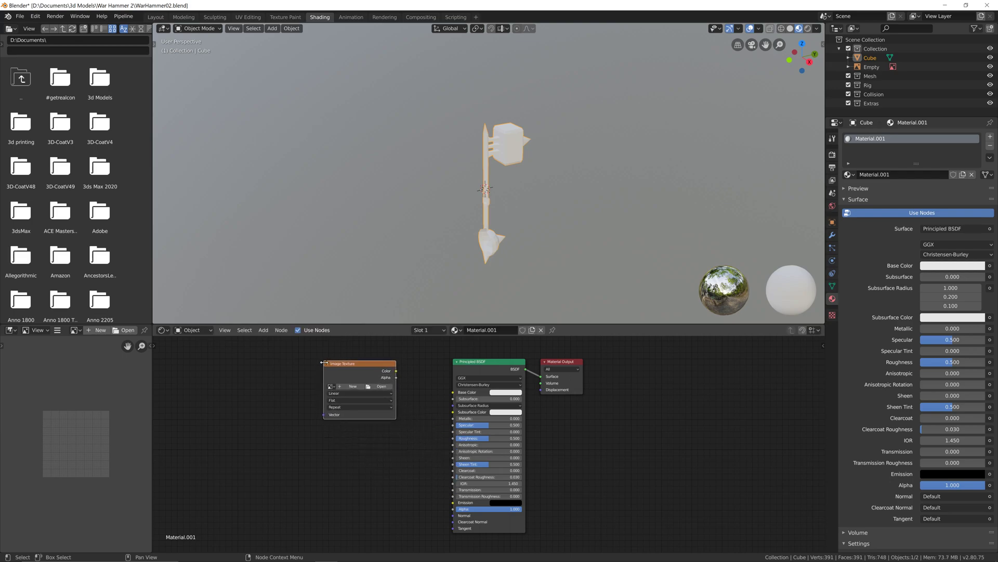
Assign the ColorGrid image to the texture node and link its Color output to the Principled BSDF's Base Color
{"action": "left_click", "coordinate": [331, 388]}
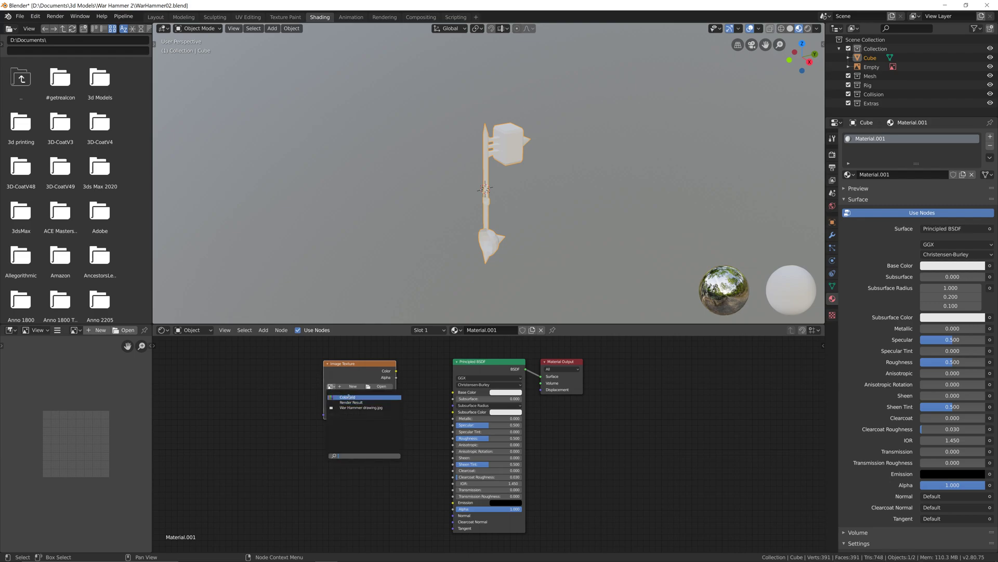
{"action": "left_click", "coordinate": [349, 397]}
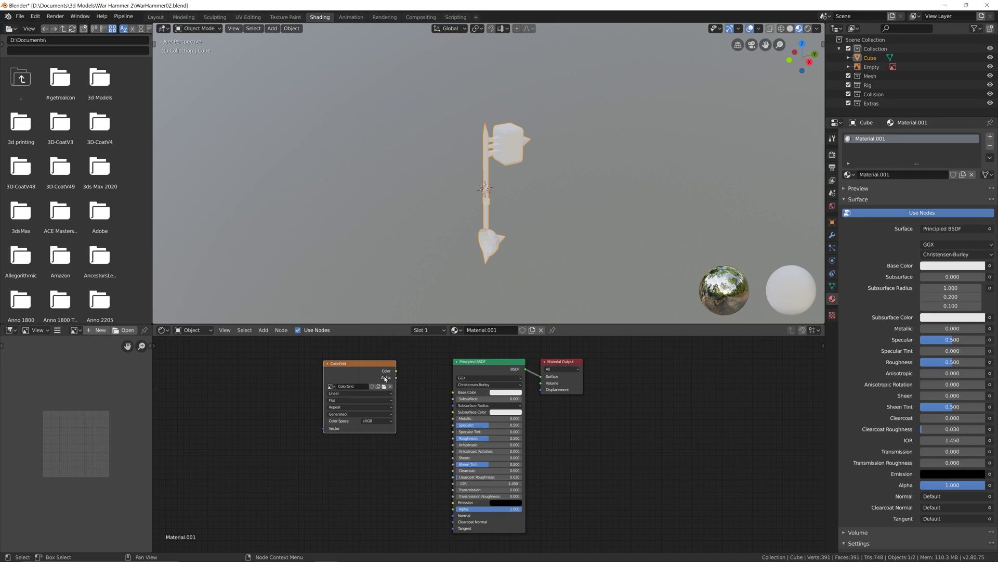
{"action": "left_click_drag", "start_coordinate": [396, 372], "coordinate": [452, 396]}
Examine the colour grid on the hammer's head, spikes, shaft and pommel for texture stretching and uneven scale
{"action": "scroll", "coordinate": [530, 250], "scroll_direction": "up", "scroll_amount": 5}
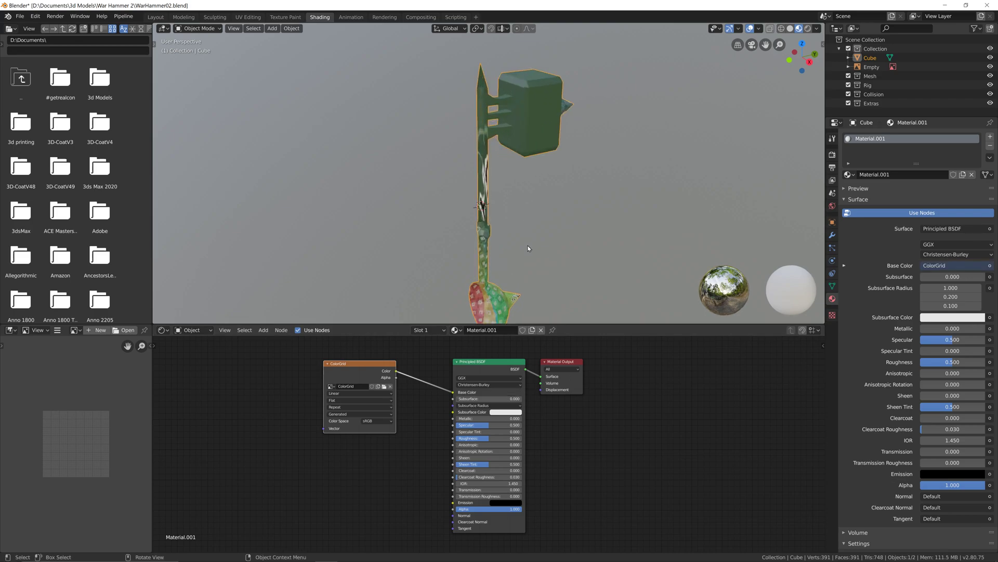
{"action": "middle_click_drag", "start_coordinate": [531, 249], "coordinate": [566, 227]}
{"action": "scroll", "coordinate": [491, 165], "scroll_direction": "down", "scroll_amount": 2}
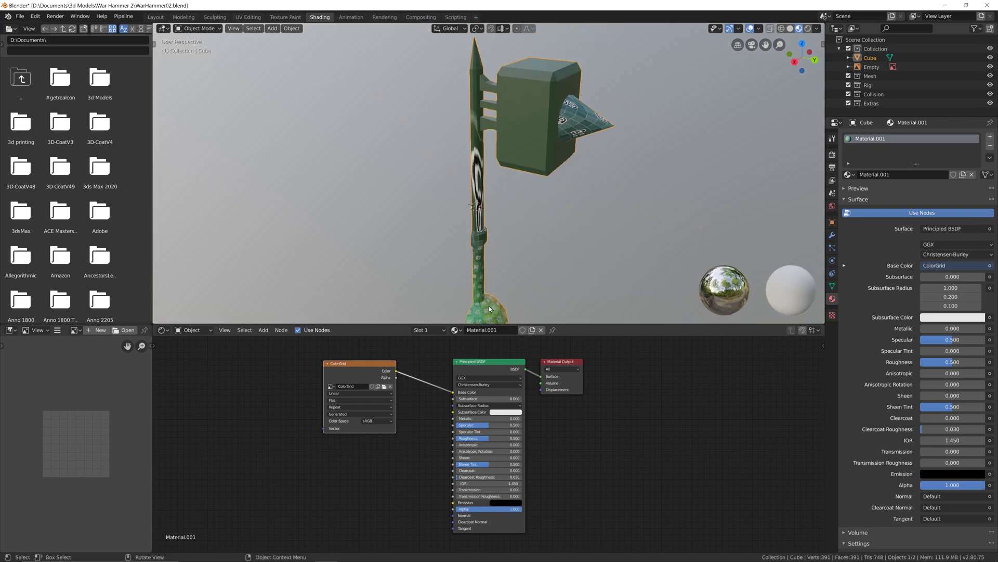
{"action": "middle_click_drag", "start_coordinate": [514, 286], "coordinate": [512, 204], "text": "shift"}
{"action": "scroll", "coordinate": [488, 223], "scroll_direction": "up", "scroll_amount": 3}
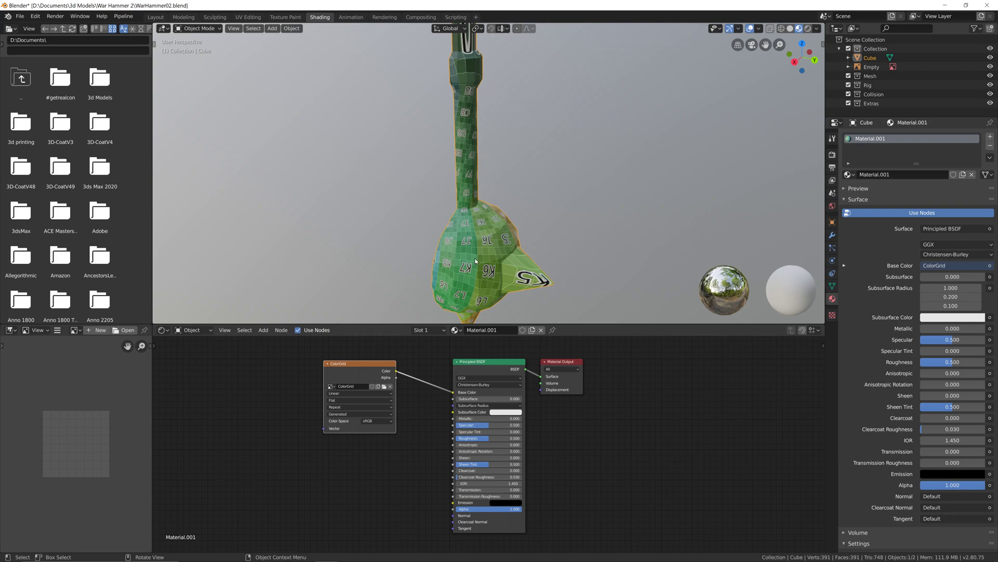
{"action": "scroll", "coordinate": [480, 257], "scroll_direction": "down", "scroll_amount": 3}
{"action": "middle_click_drag", "start_coordinate": [504, 152], "coordinate": [493, 279], "text": "shift"}
{"action": "scroll", "coordinate": [462, 216], "scroll_direction": "up", "scroll_amount": 3}
{"action": "scroll", "coordinate": [462, 239], "scroll_direction": "up", "scroll_amount": 3}
{"action": "scroll", "coordinate": [575, 151], "scroll_direction": "up", "scroll_amount": 3}
{"action": "scroll", "coordinate": [472, 243], "scroll_direction": "down", "scroll_amount": 2}
{"action": "scroll", "coordinate": [472, 244], "scroll_direction": "down", "scroll_amount": 3}
{"action": "middle_click_drag", "start_coordinate": [520, 172], "coordinate": [552, 195]}
{"action": "middle_click_drag", "start_coordinate": [546, 266], "coordinate": [546, 199], "text": "shift"}
{"action": "scroll", "coordinate": [545, 198], "scroll_direction": "down", "scroll_amount": 2}
{"action": "scroll", "coordinate": [514, 230], "scroll_direction": "up", "scroll_amount": 2}
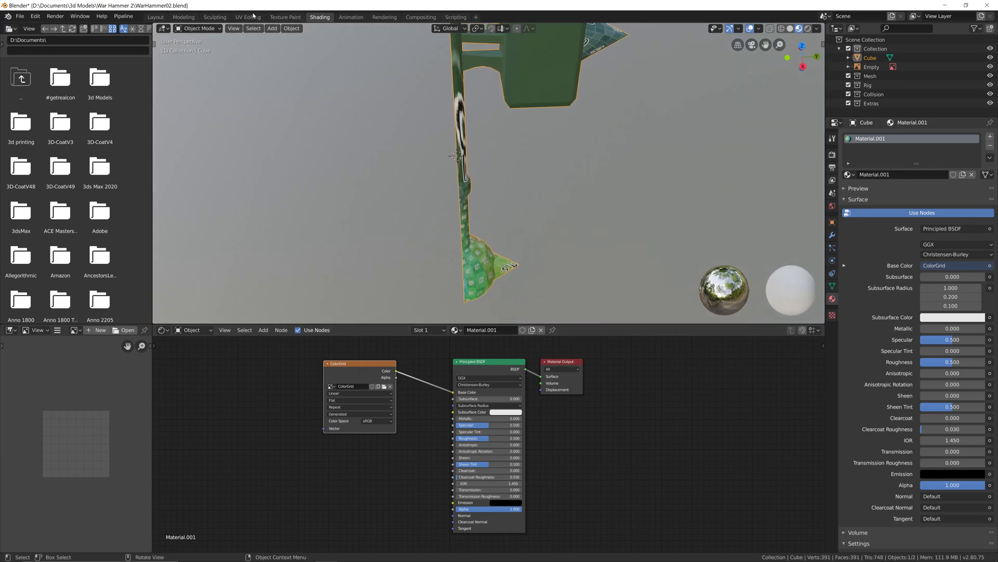
{"action": "scroll", "coordinate": [504, 201], "scroll_direction": "down", "scroll_amount": 2}
{"action": "middle_click_drag", "start_coordinate": [512, 132], "coordinate": [557, 185]}
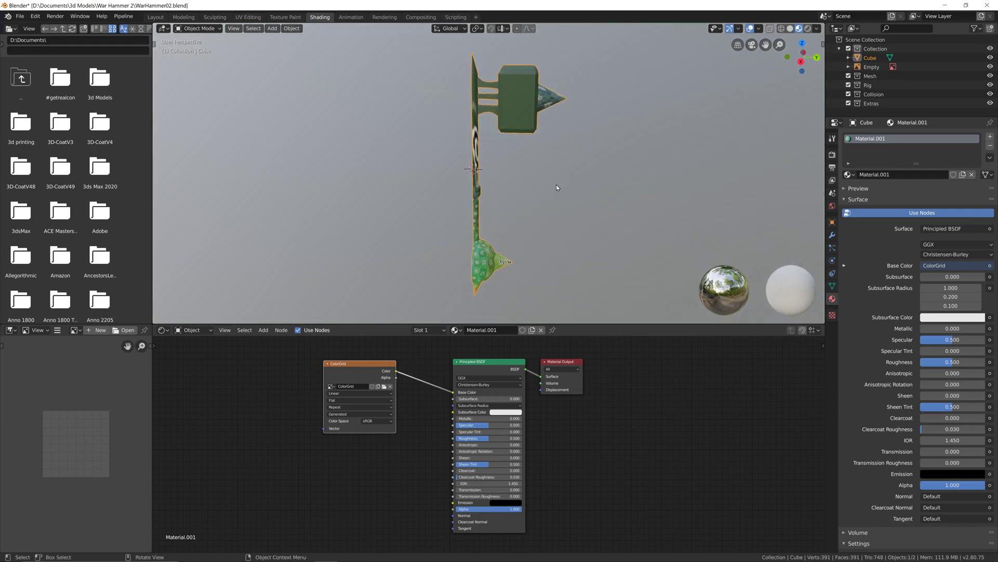
Return to the UV Editing workspace, minimise the file window covering it, and widen the 3D viewport
{"action": "left_click", "coordinate": [248, 17]}
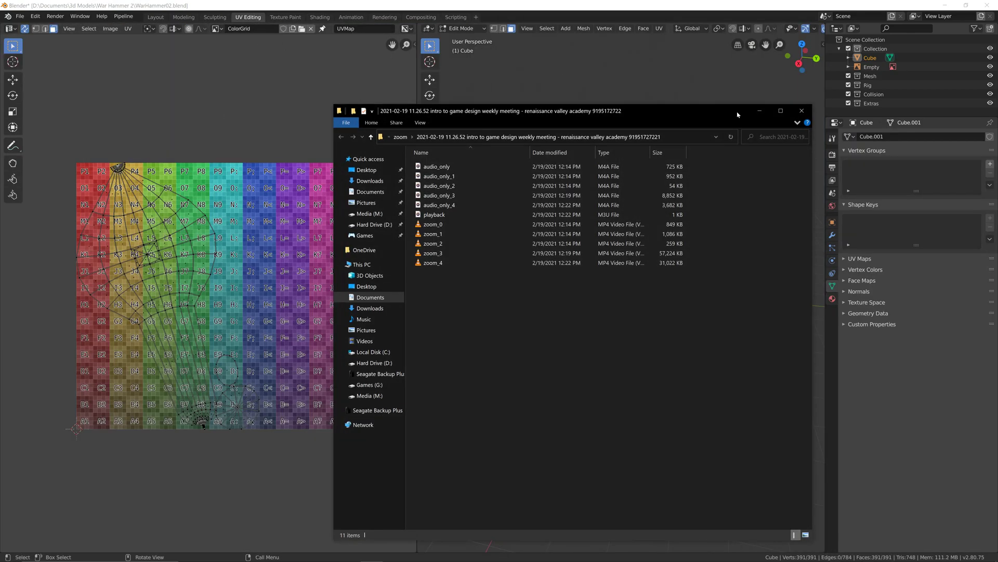
{"action": "left_click", "coordinate": [759, 111]}
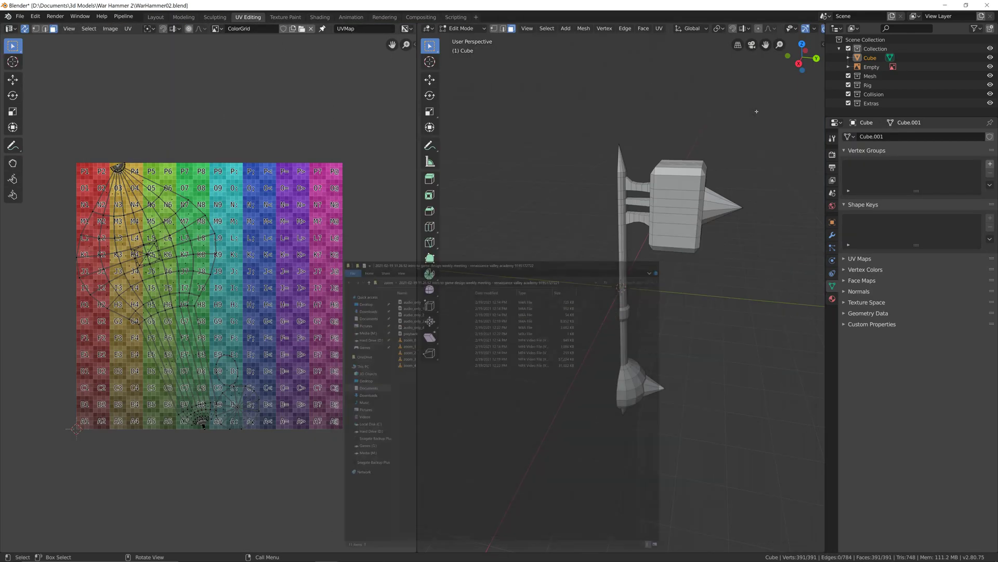
{"action": "middle_click_drag", "start_coordinate": [753, 138], "coordinate": [706, 148], "text": "shift"}
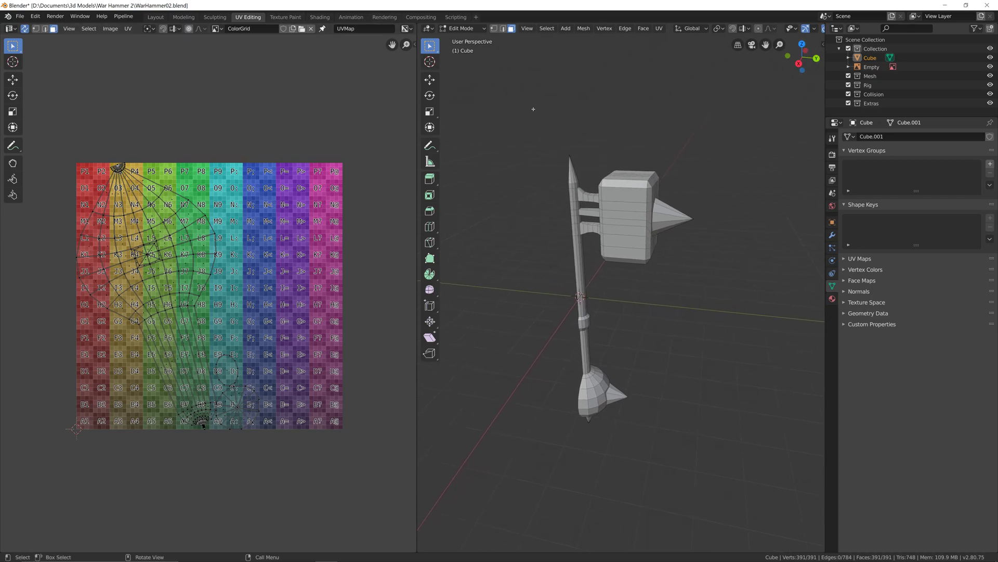
{"action": "key", "text": "z"}
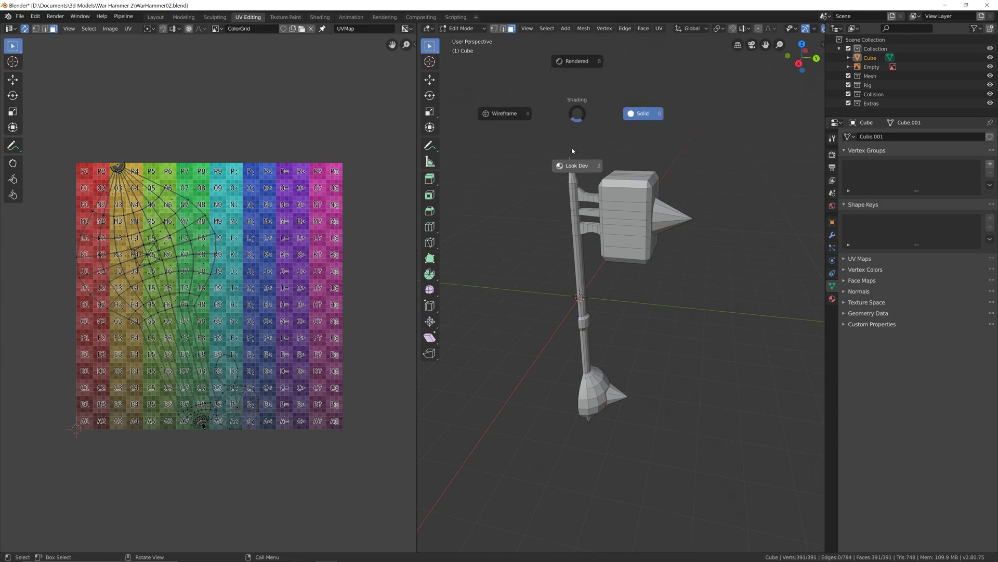
{"action": "left_click", "coordinate": [579, 110]}
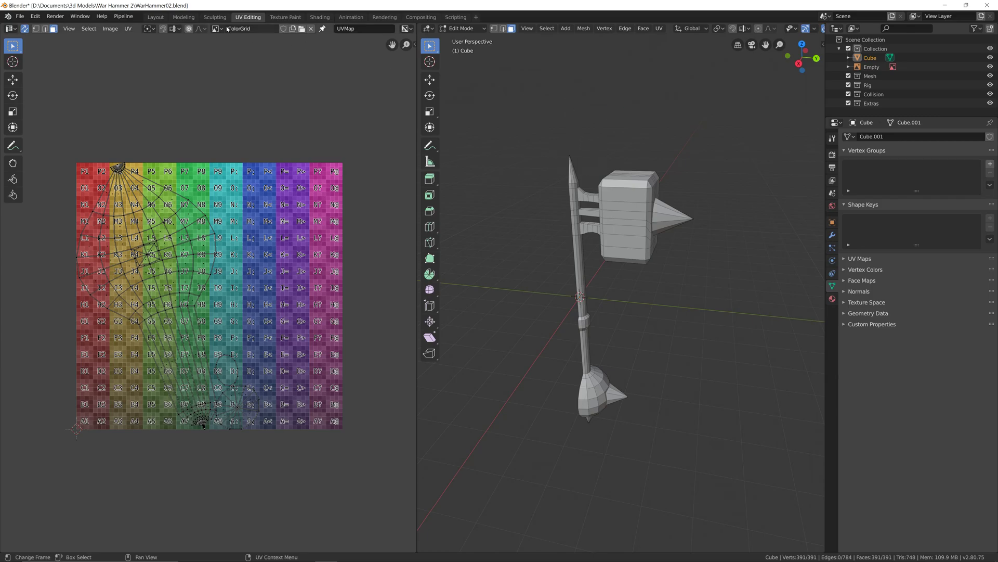
{"action": "left_click_drag", "start_coordinate": [417, 99], "coordinate": [268, 98]}
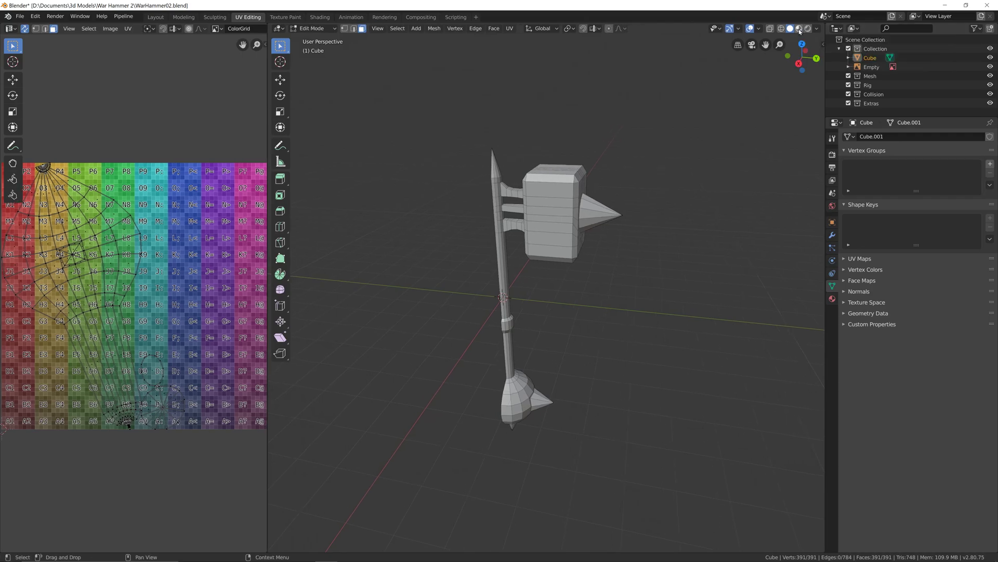
Switch the 3D viewport to textured preview shading and widen the UV editor to show the whole ColorGrid image
{"action": "left_click", "coordinate": [800, 29]}
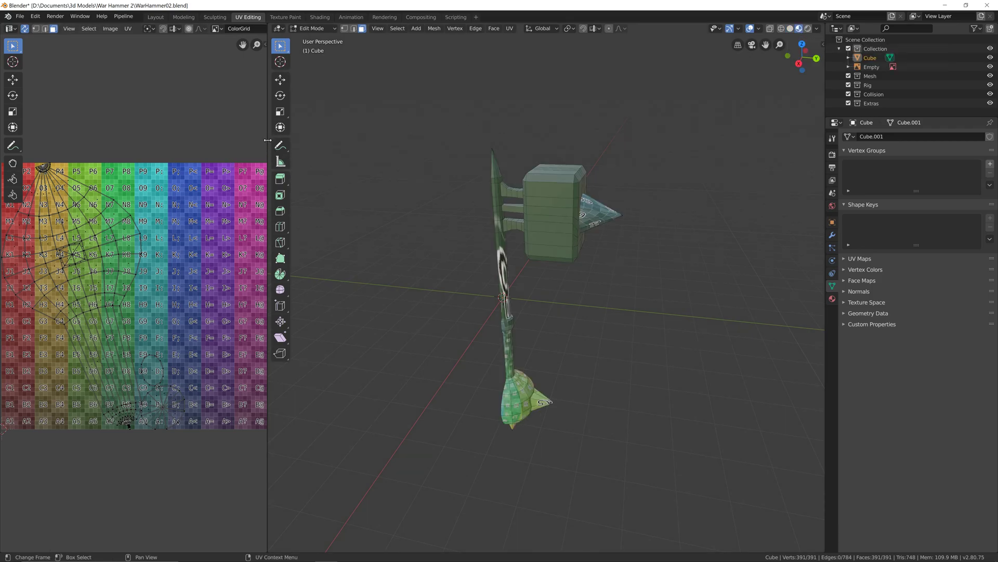
{"action": "left_click_drag", "start_coordinate": [267, 141], "coordinate": [363, 145]}
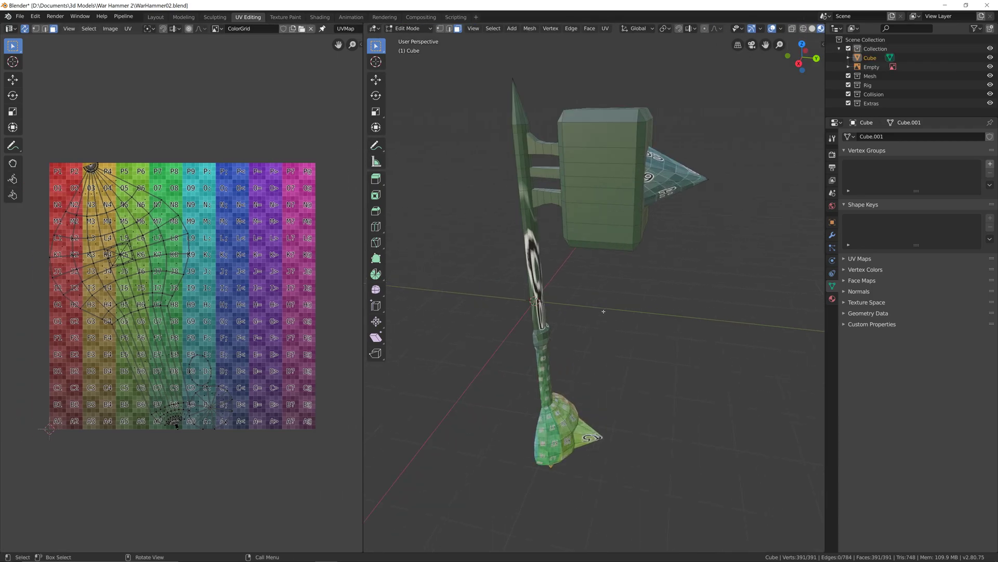
Select the entire hammer mesh and enable the Stretching overlay for its UVs in the UV editor
{"action": "key", "text": "Tab"}
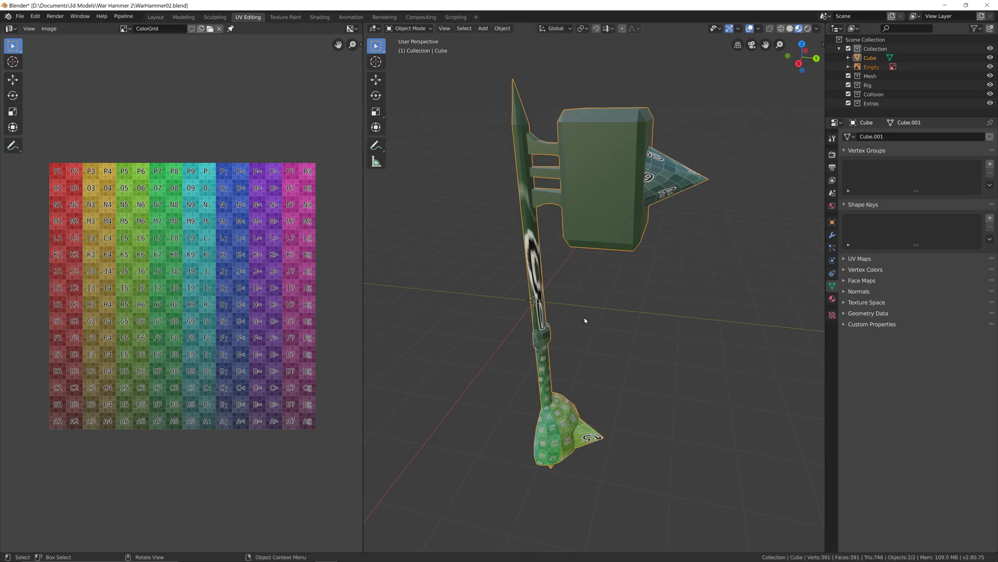
{"action": "key", "text": "Tab"}
{"action": "key", "text": "a"}
{"action": "middle_click_drag", "start_coordinate": [219, 291], "coordinate": [296, 301]}
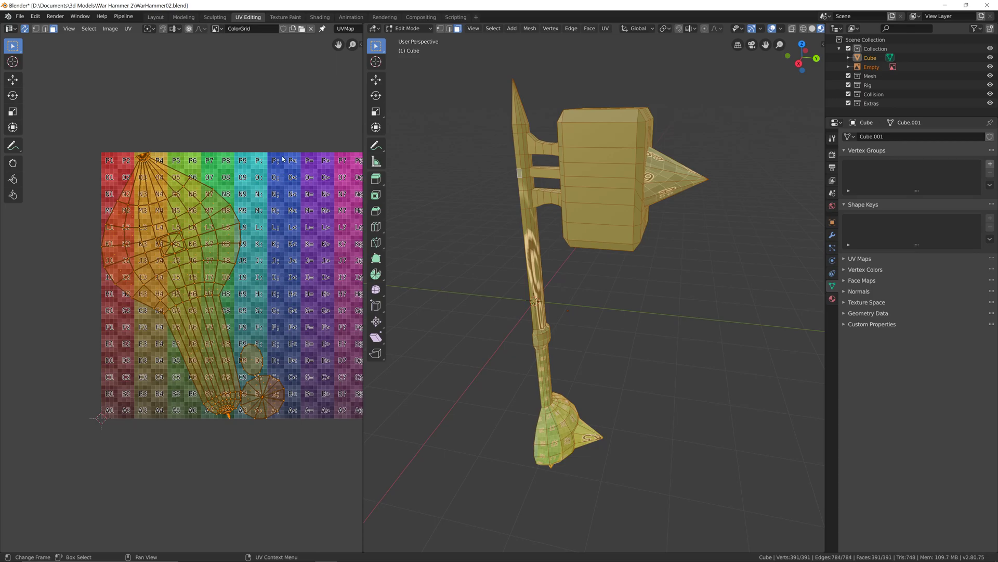
{"action": "left_click_drag", "start_coordinate": [360, 43], "coordinate": [238, 58]}
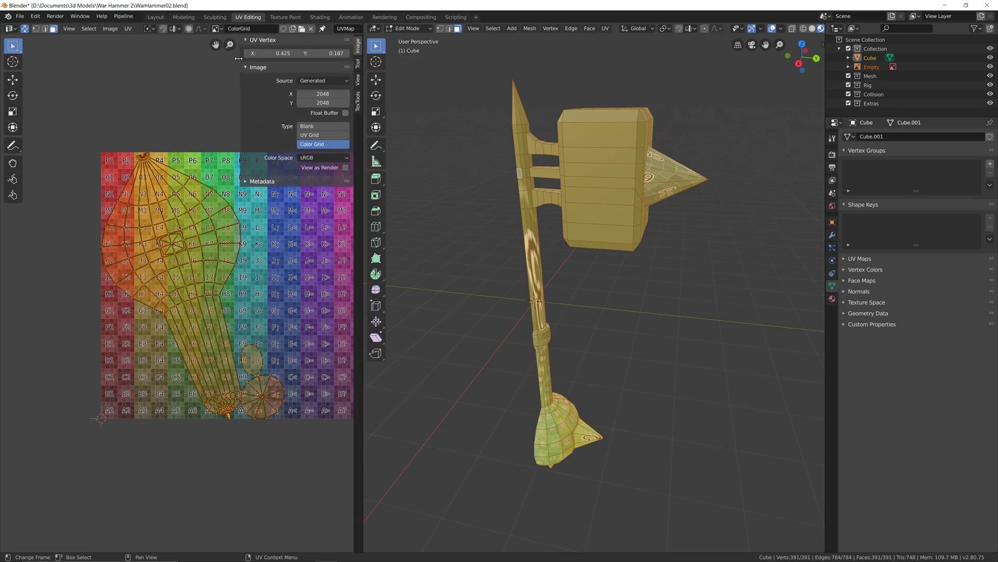
{"action": "left_click", "coordinate": [358, 80]}
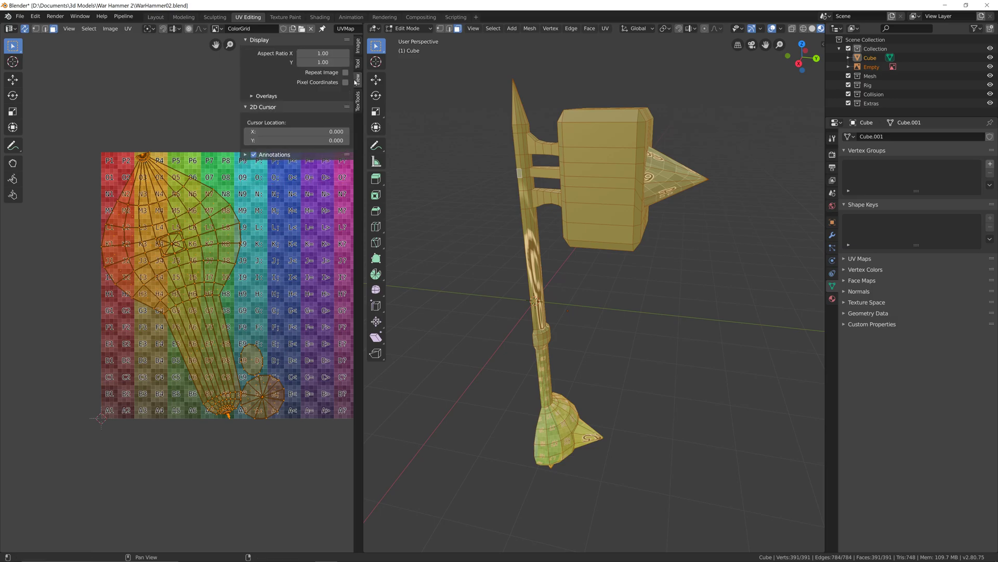
{"action": "left_click", "coordinate": [254, 96]}
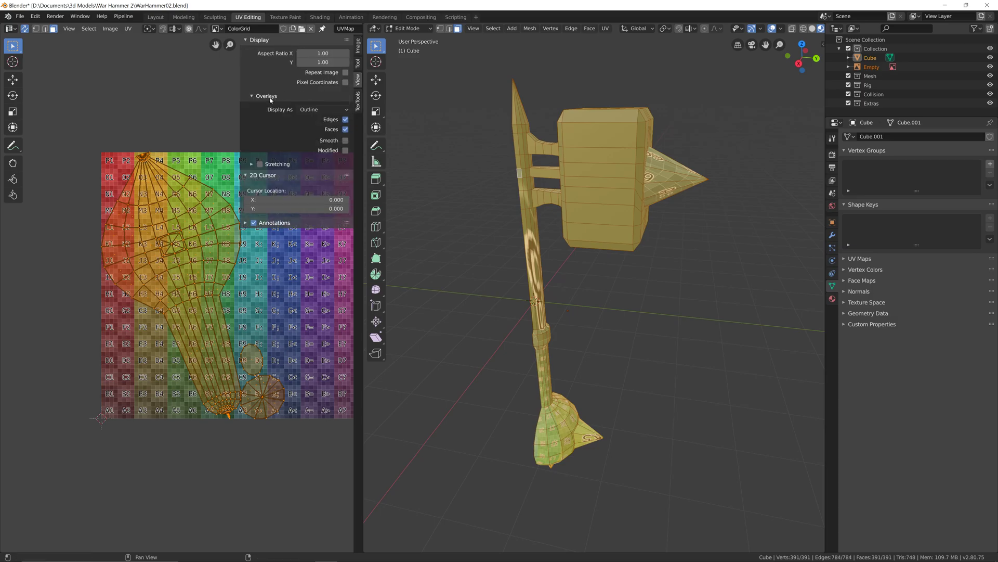
{"action": "left_click", "coordinate": [260, 164]}
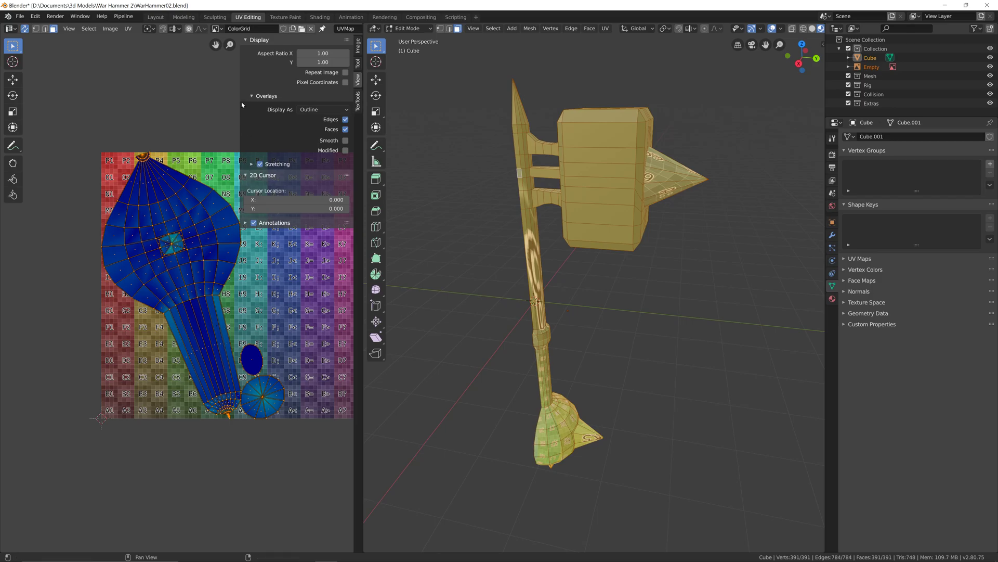
{"action": "left_click_drag", "start_coordinate": [241, 100], "coordinate": [359, 104]}
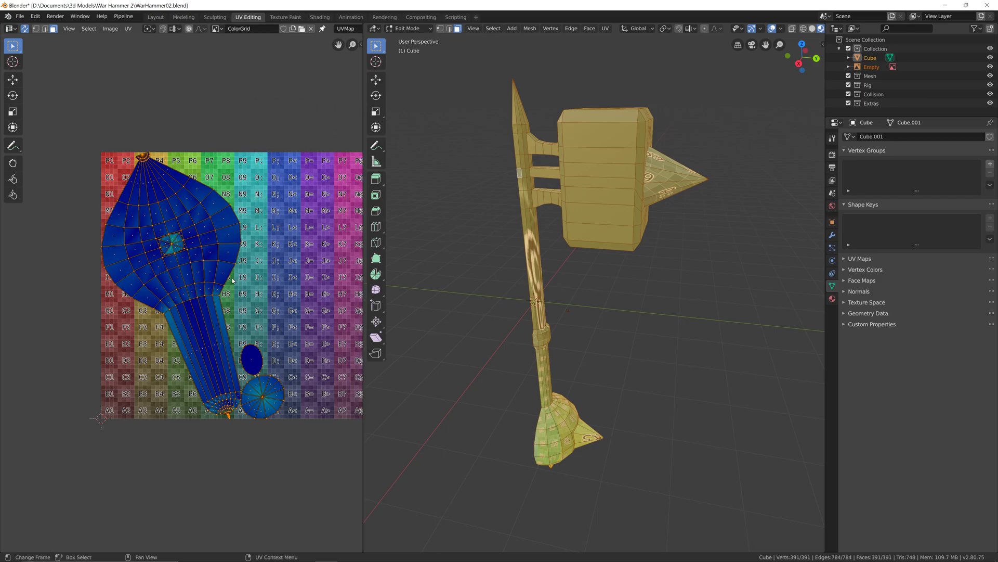
Examine the UV stretching colours against the colour grid on the hammer's pommel, shaft, head and spike, leaving nothing selected
{"action": "scroll", "coordinate": [250, 328], "scroll_direction": "up", "scroll_amount": 4}
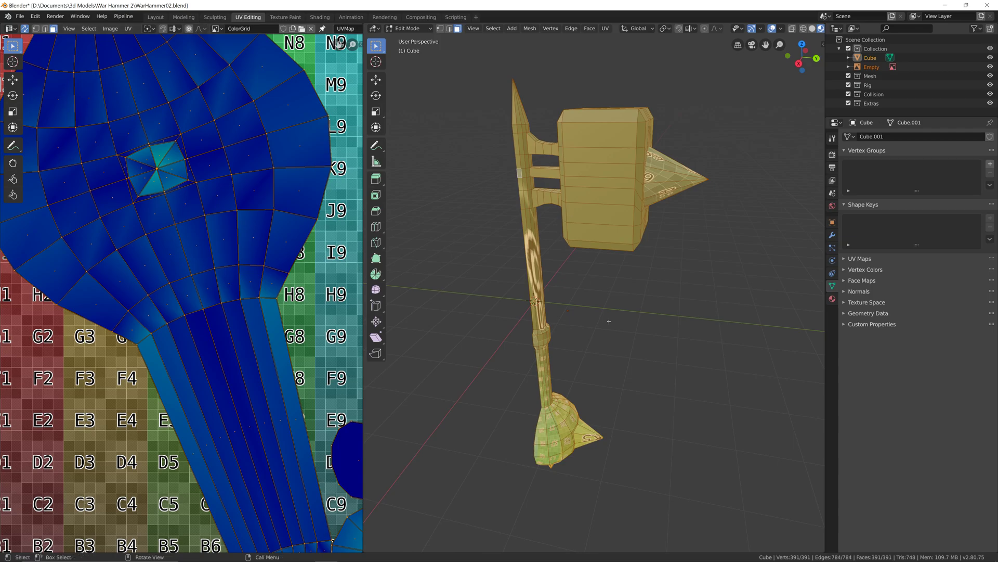
{"action": "middle_click_drag", "start_coordinate": [609, 392], "coordinate": [631, 329], "text": "shift"}
{"action": "middle_click_drag", "start_coordinate": [657, 374], "coordinate": [603, 350]}
{"action": "key", "text": "alt+a"}
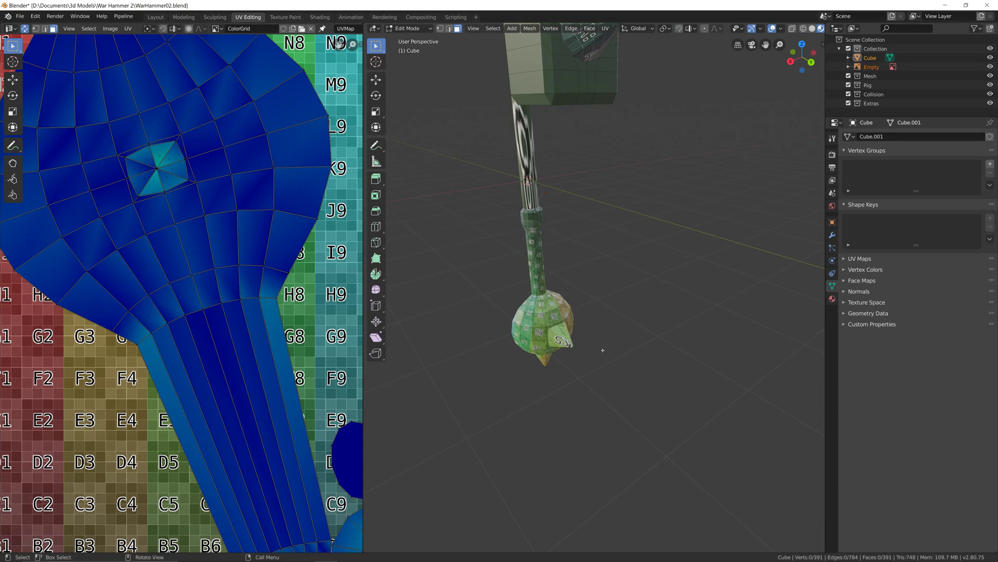
{"action": "scroll", "coordinate": [601, 342], "scroll_direction": "up", "scroll_amount": 4}
{"action": "middle_click_drag", "start_coordinate": [541, 282], "coordinate": [563, 228], "text": "shift"}
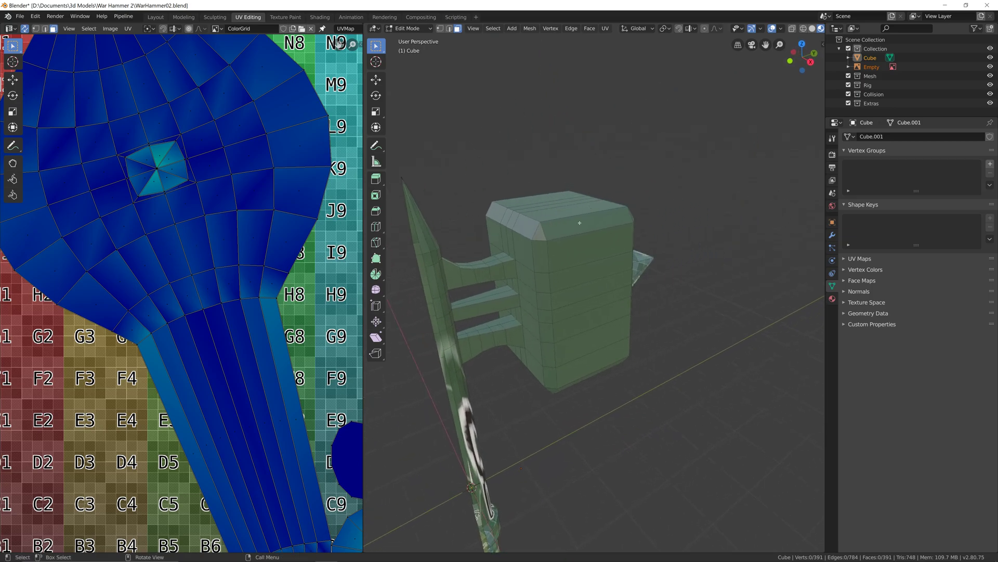
{"action": "middle_click_drag", "start_coordinate": [541, 302], "coordinate": [567, 313]}
{"action": "key", "text": "Tab"}
{"action": "key", "text": "Tab"}
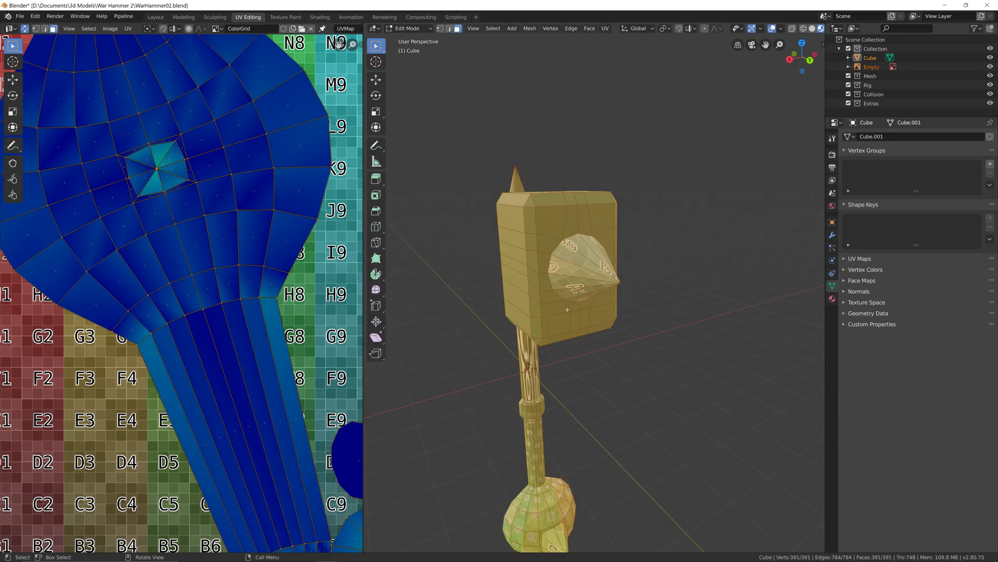
{"action": "key", "text": "alt+a"}
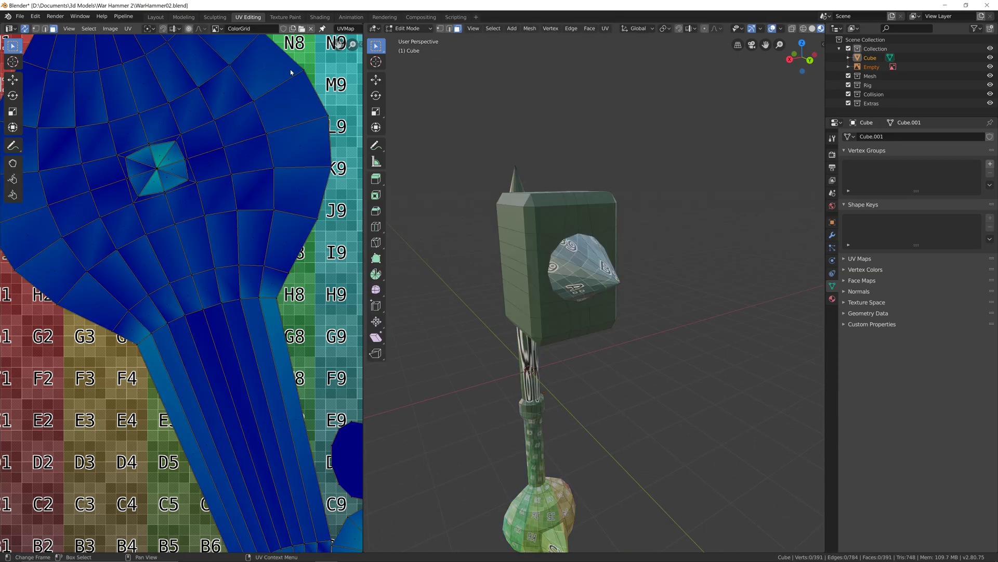
In edge select mode, select the full edge loop around the base of the head's spike and mark it as a seam
{"action": "left_click", "coordinate": [448, 30]}
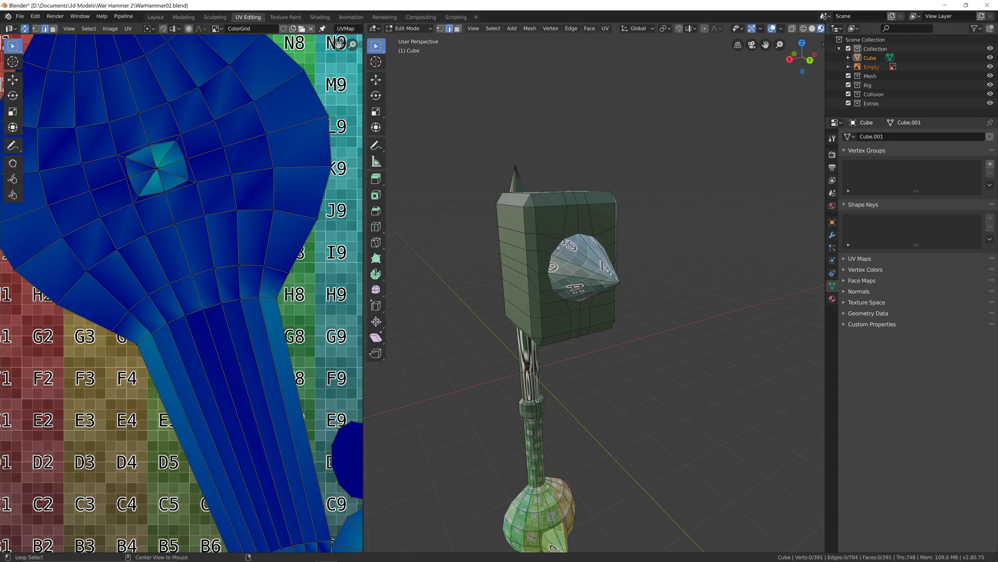
{"action": "middle_click_drag", "start_coordinate": [559, 246], "coordinate": [566, 273]}
{"action": "left_click", "coordinate": [554, 331], "text": "ctrl"}
{"action": "middle_click_drag", "start_coordinate": [606, 334], "coordinate": [553, 324]}
{"action": "left_click", "coordinate": [618, 345], "text": "ctrl"}
{"action": "middle_click_drag", "start_coordinate": [627, 319], "coordinate": [628, 371]}
{"action": "left_click", "coordinate": [566, 247], "text": "ctrl"}
{"action": "left_click", "coordinate": [541, 246], "text": "ctrl"}
{"action": "middle_click_drag", "start_coordinate": [542, 247], "coordinate": [591, 271]}
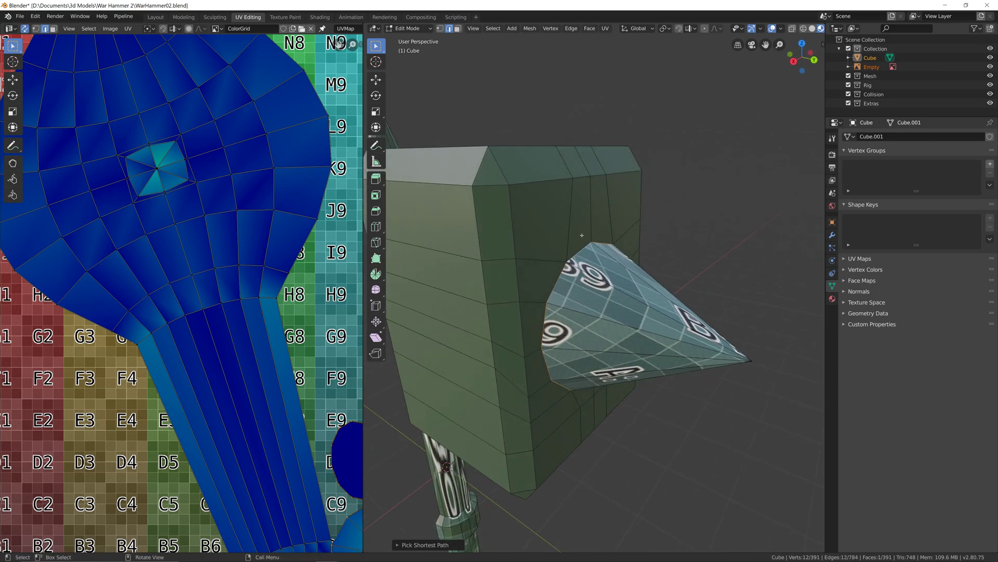
{"action": "middle_click_drag", "start_coordinate": [587, 313], "coordinate": [585, 235]}
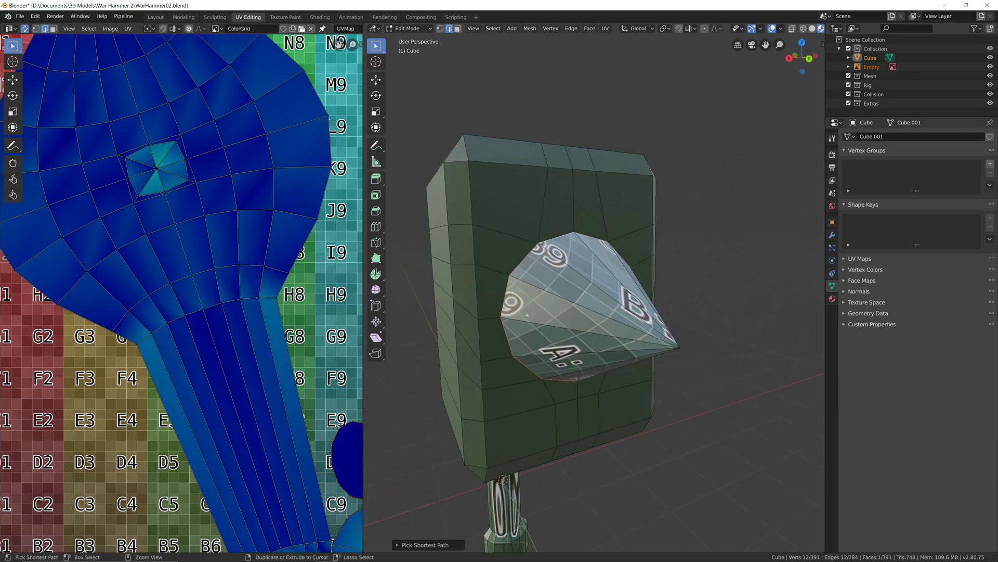
{"action": "left_click", "coordinate": [606, 29]}
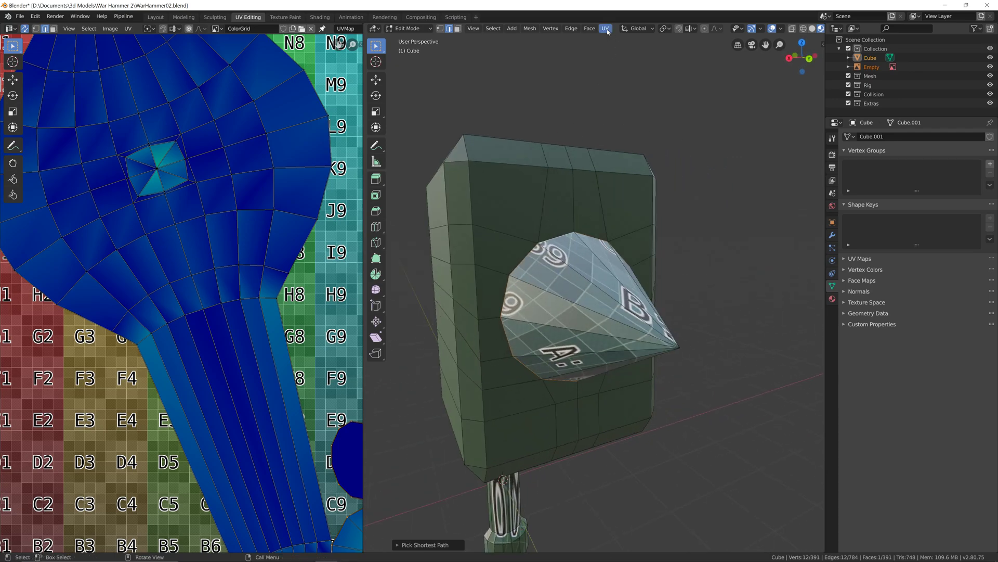
{"action": "left_click", "coordinate": [571, 28]}
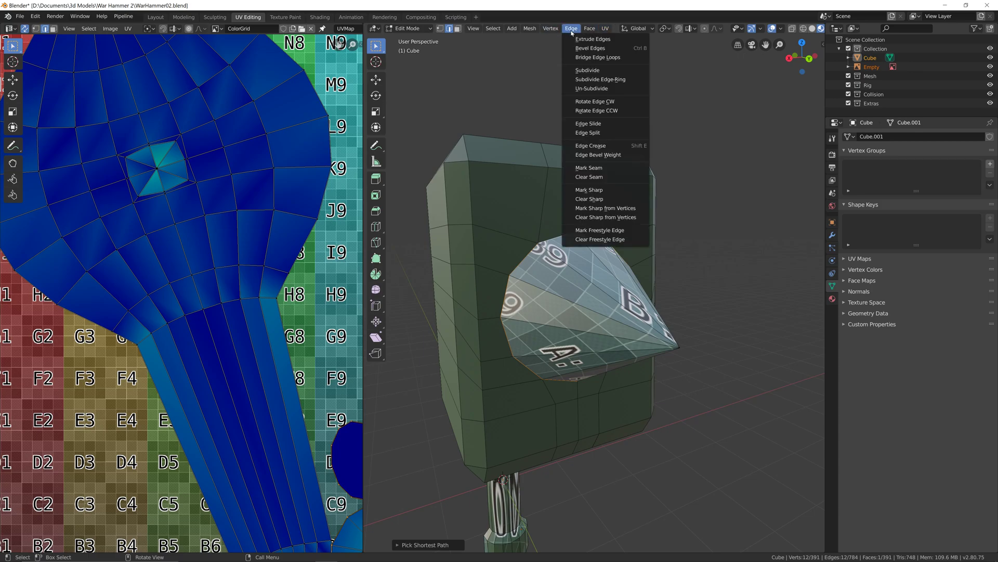
{"action": "left_click", "coordinate": [598, 168]}
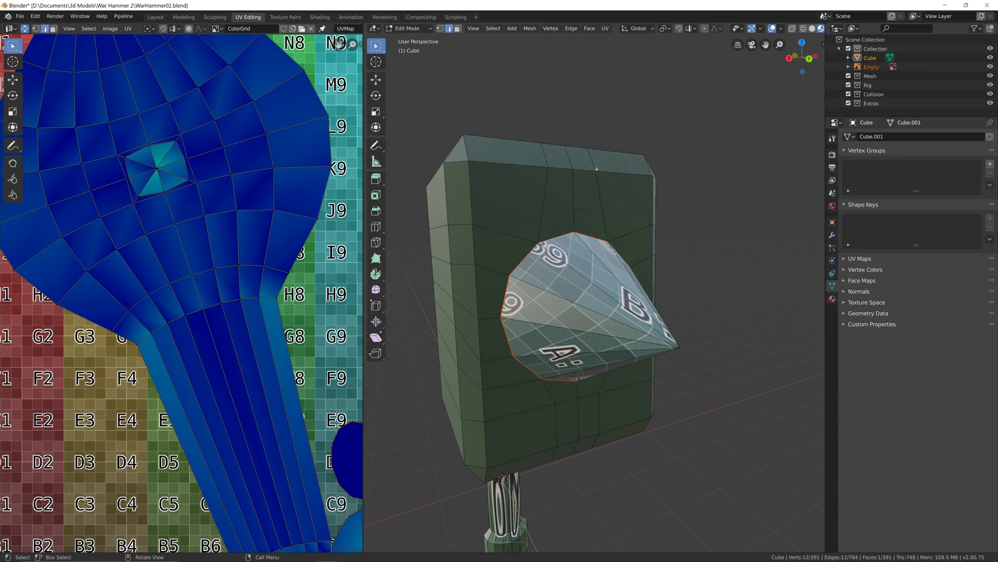
Mark a seam along a single edge on the underside of the head's spike, from its base to its tip
{"action": "scroll", "coordinate": [260, 364], "scroll_direction": "down", "scroll_amount": 7}
{"action": "scroll", "coordinate": [262, 366], "scroll_direction": "up", "scroll_amount": 3}
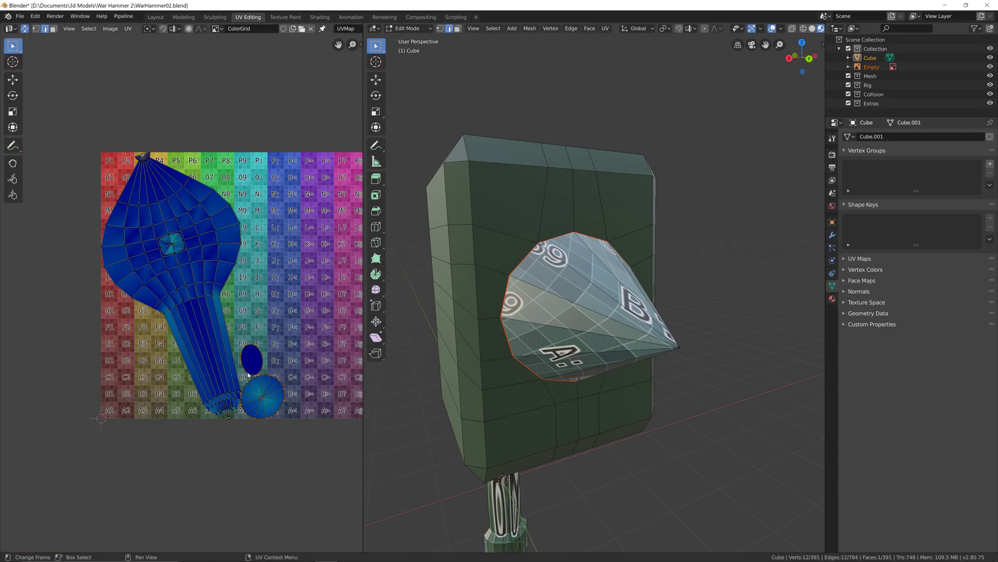
{"action": "middle_click_drag", "start_coordinate": [270, 363], "coordinate": [226, 271]}
{"action": "scroll", "coordinate": [226, 270], "scroll_direction": "up", "scroll_amount": 6}
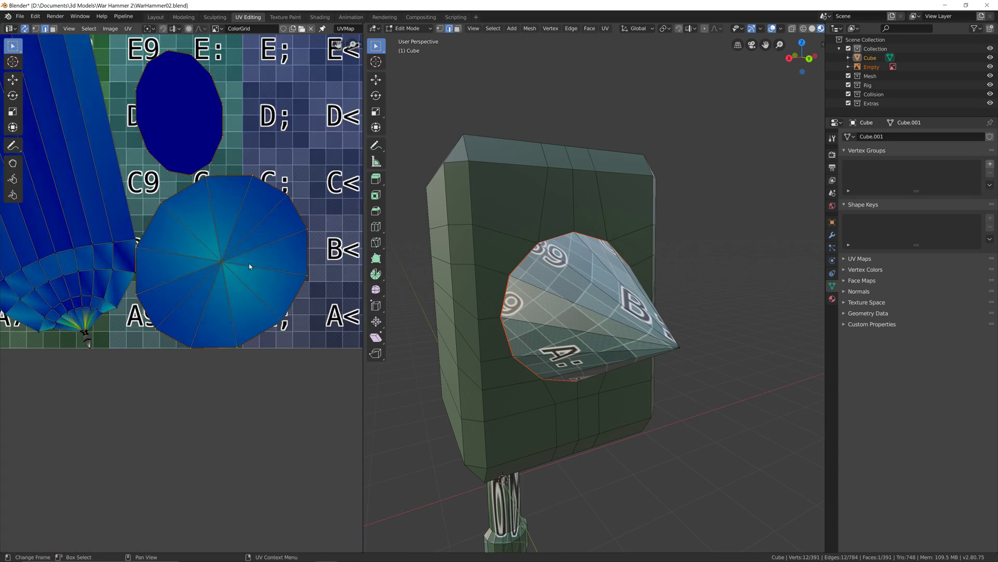
{"action": "middle_click_drag", "start_coordinate": [582, 276], "coordinate": [592, 315]}
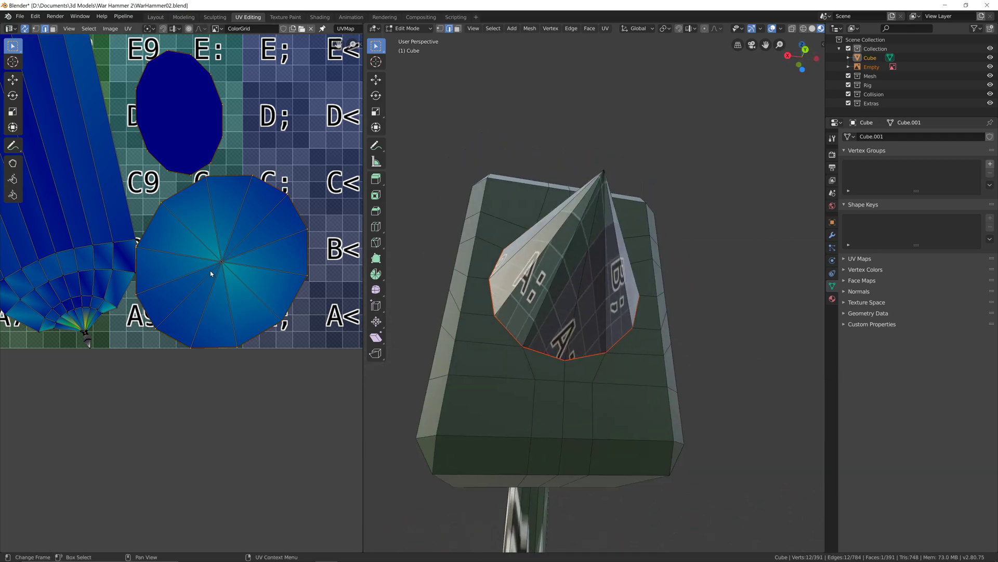
{"action": "left_click", "coordinate": [584, 274]}
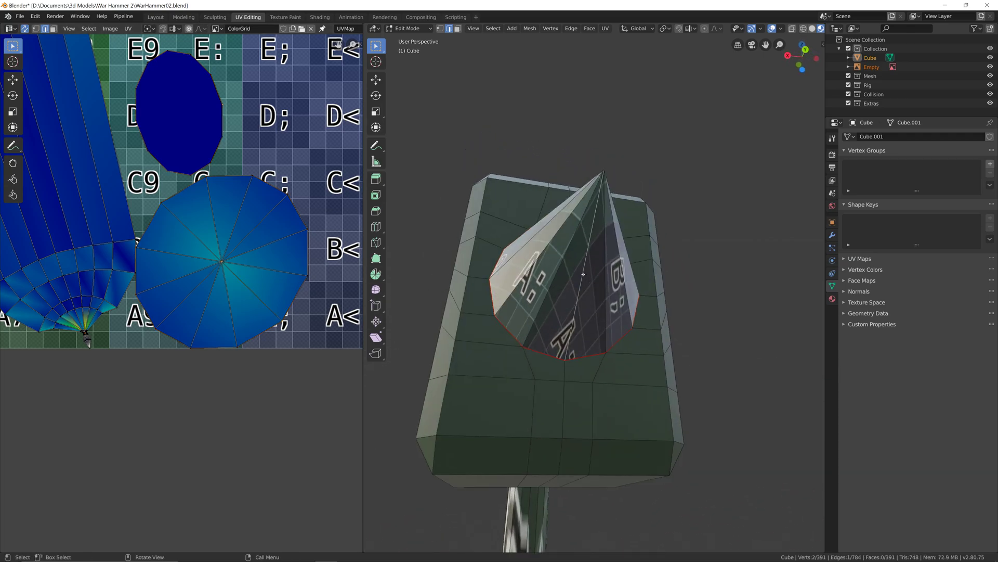
{"action": "middle_click_drag", "start_coordinate": [608, 262], "coordinate": [548, 259]}
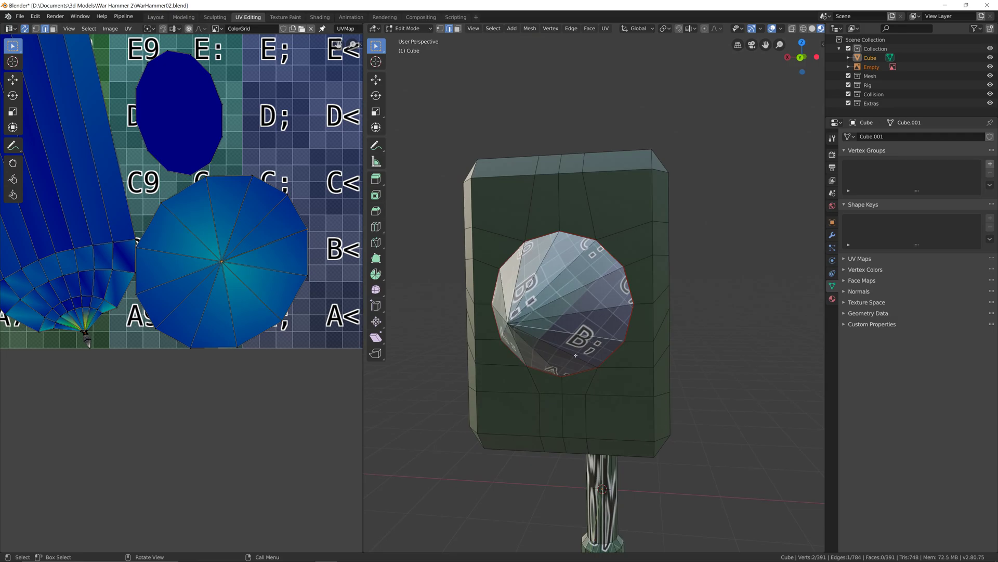
{"action": "middle_click_drag", "start_coordinate": [523, 366], "coordinate": [616, 301]}
{"action": "key", "text": "ctrl+e"}
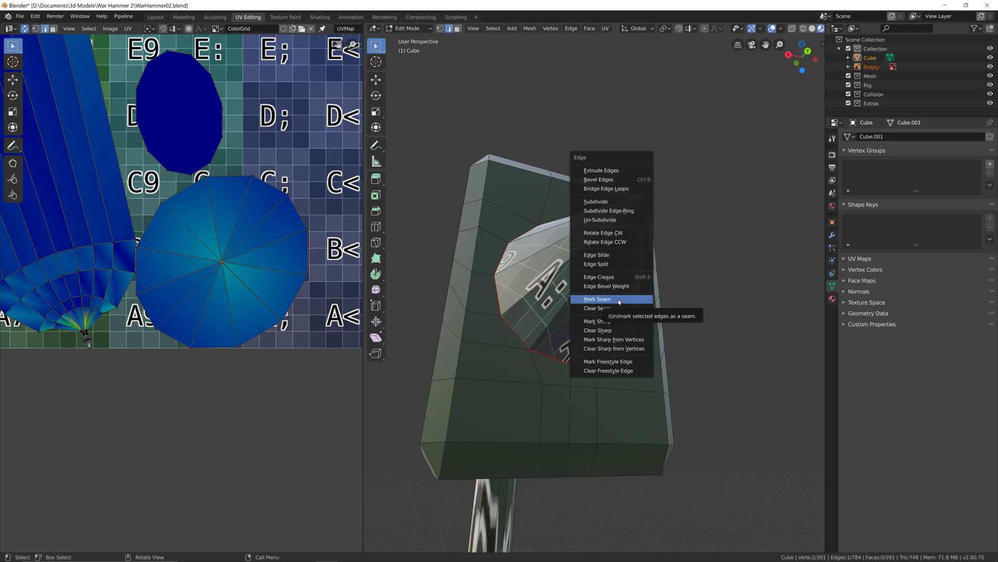
{"action": "left_click", "coordinate": [607, 300]}
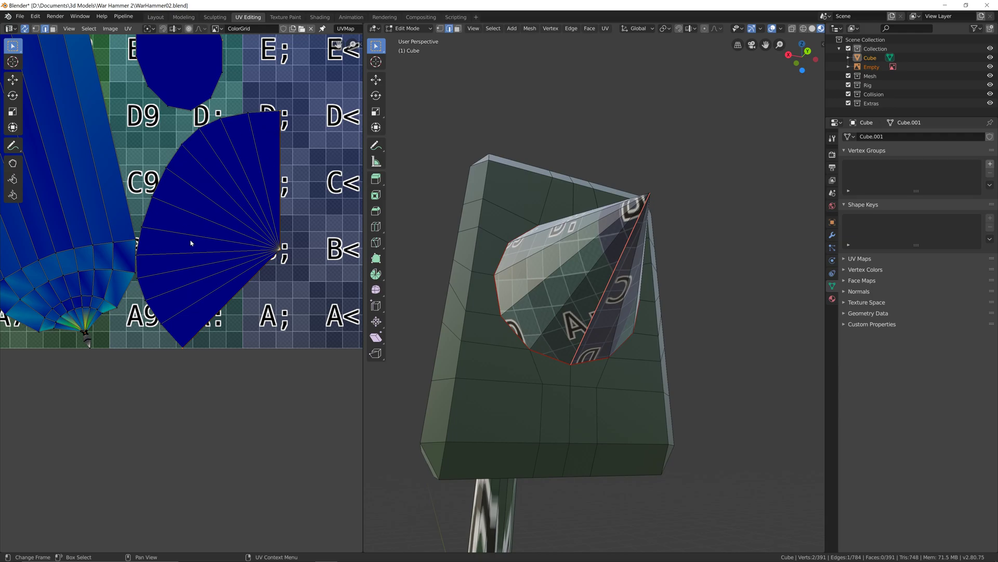
Select the edges where the three connecting arms meet the hammer head and mark them as seams
{"action": "middle_click_drag", "start_coordinate": [572, 291], "coordinate": [574, 242]}
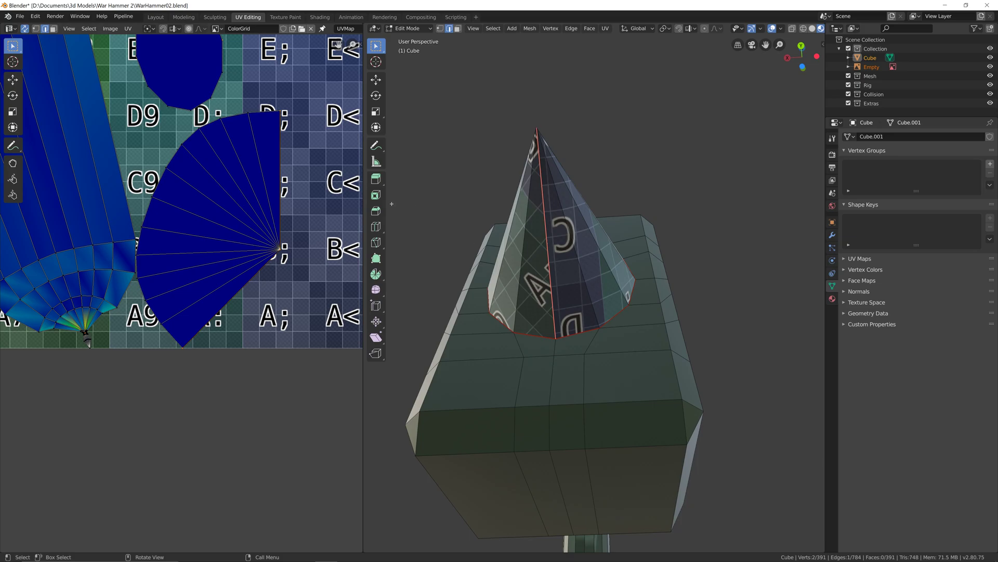
{"action": "middle_click_drag", "start_coordinate": [484, 249], "coordinate": [548, 258]}
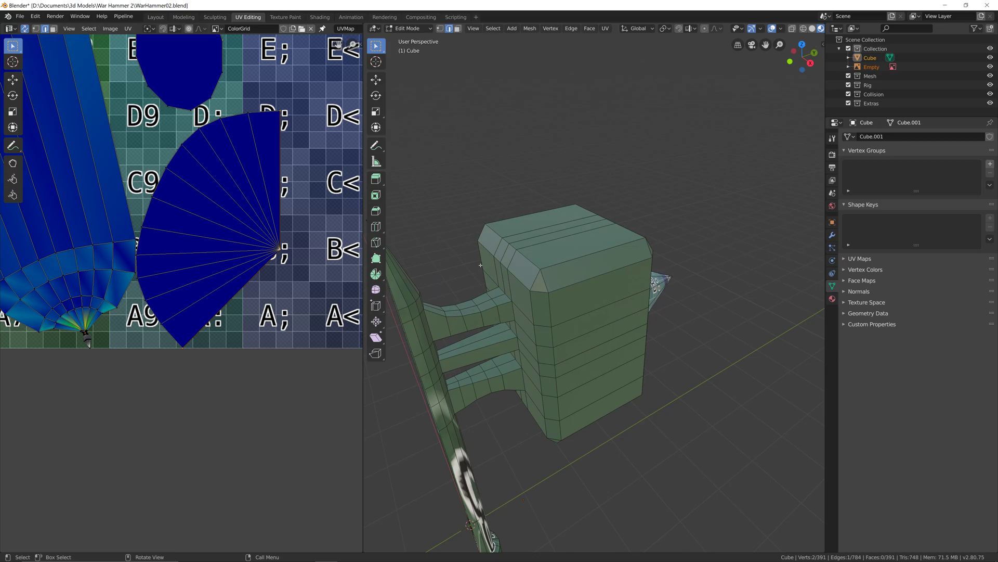
{"action": "scroll", "coordinate": [526, 278], "scroll_direction": "up", "scroll_amount": 3}
{"action": "middle_click_drag", "start_coordinate": [476, 345], "coordinate": [582, 344], "text": "shift"}
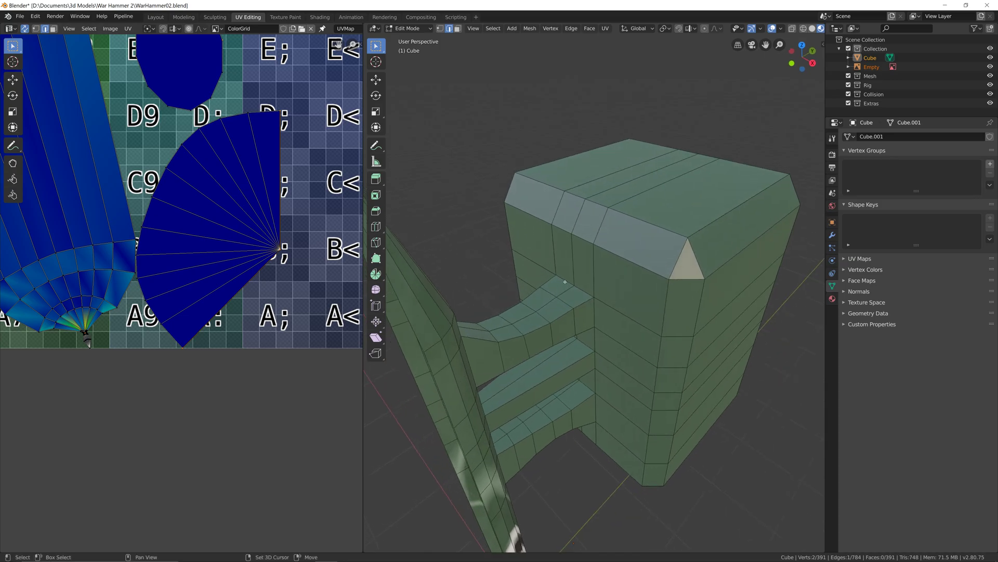
{"action": "left_click", "coordinate": [598, 310], "text": "shift"}
{"action": "middle_click_drag", "start_coordinate": [600, 309], "coordinate": [664, 301]}
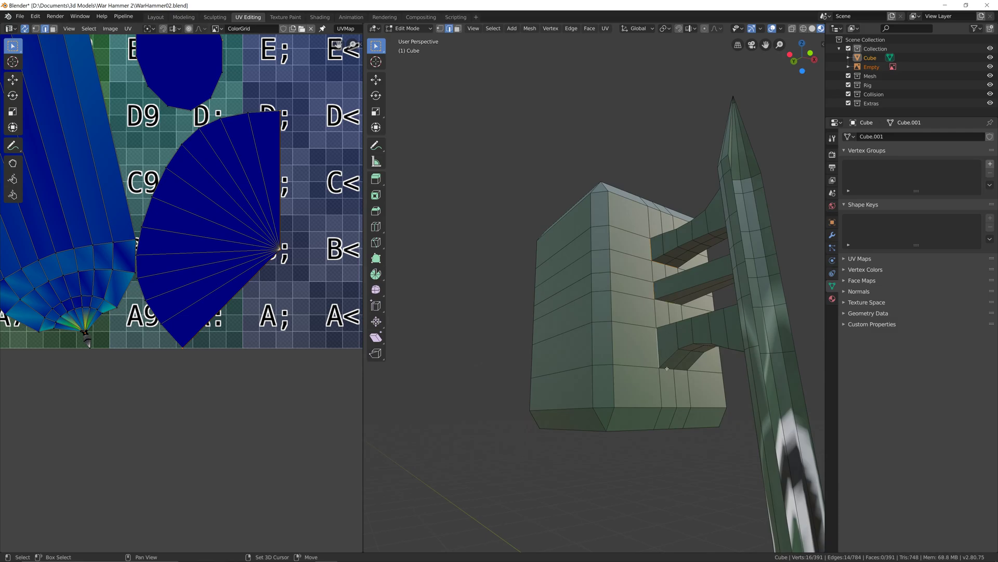
{"action": "middle_click_drag", "start_coordinate": [682, 371], "coordinate": [608, 360]}
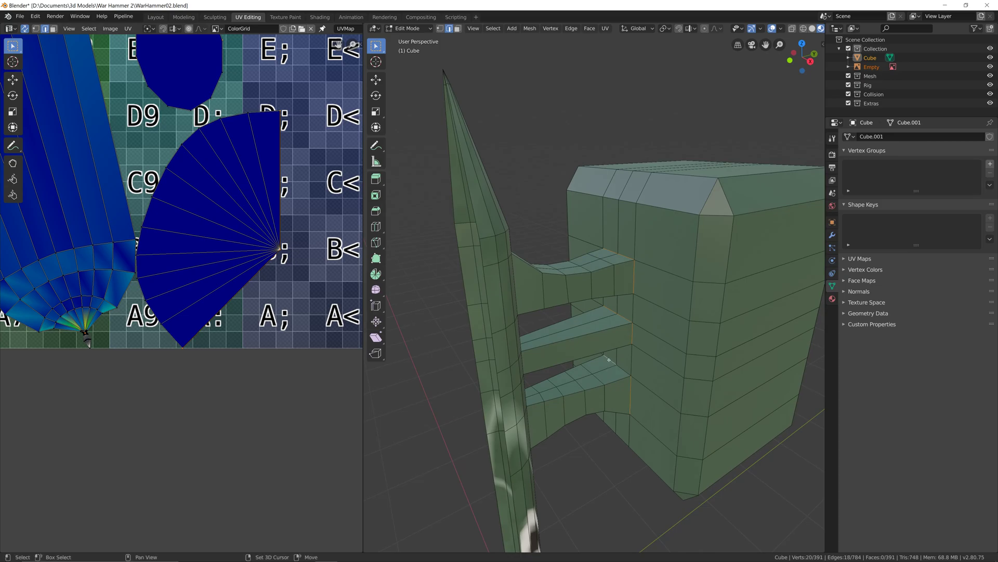
{"action": "left_click", "coordinate": [623, 368], "text": "ctrl"}
{"action": "left_click", "coordinate": [572, 28]}
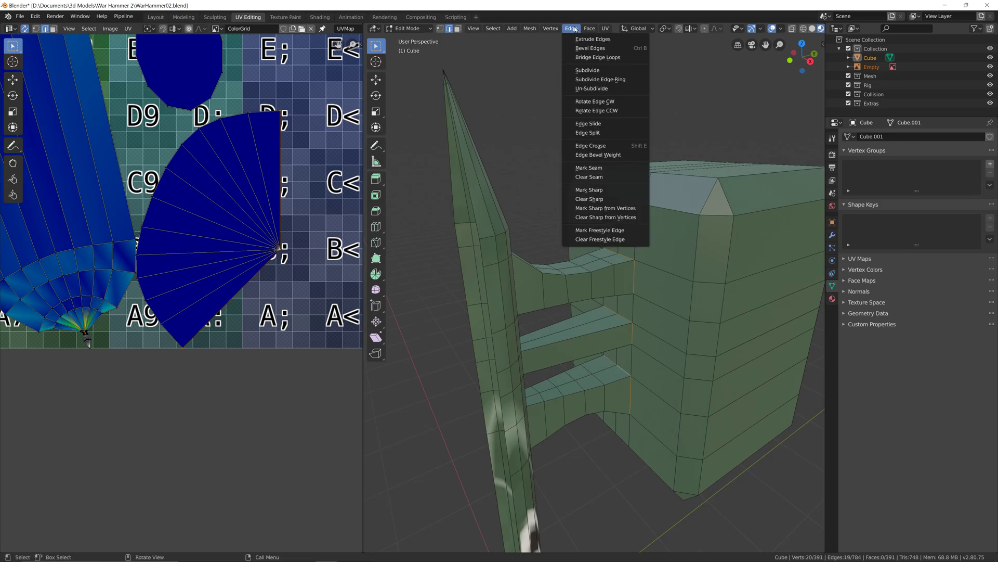
{"action": "left_click", "coordinate": [590, 168]}
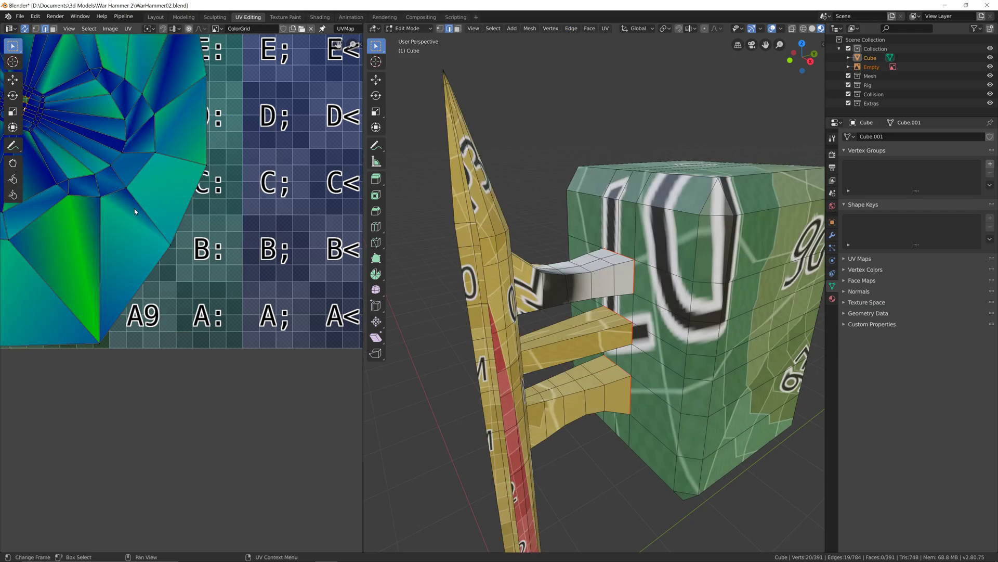
{"action": "scroll", "coordinate": [219, 242], "scroll_direction": "down", "scroll_amount": 6}
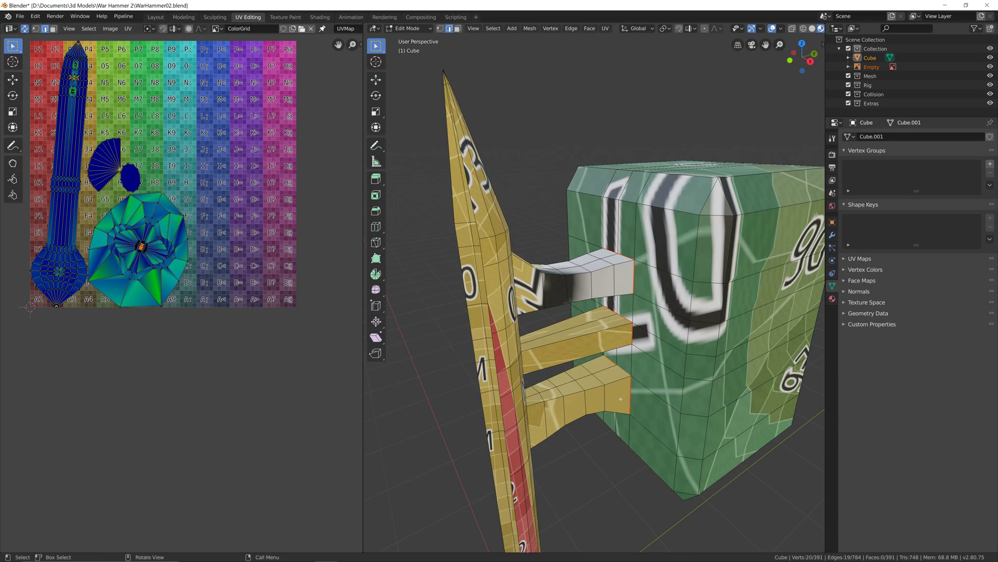
In face select mode, pick individual faces on the hammer head and compare them with the head's UV island
{"action": "middle_click_drag", "start_coordinate": [684, 297], "coordinate": [568, 283]}
{"action": "left_click", "coordinate": [574, 278]}
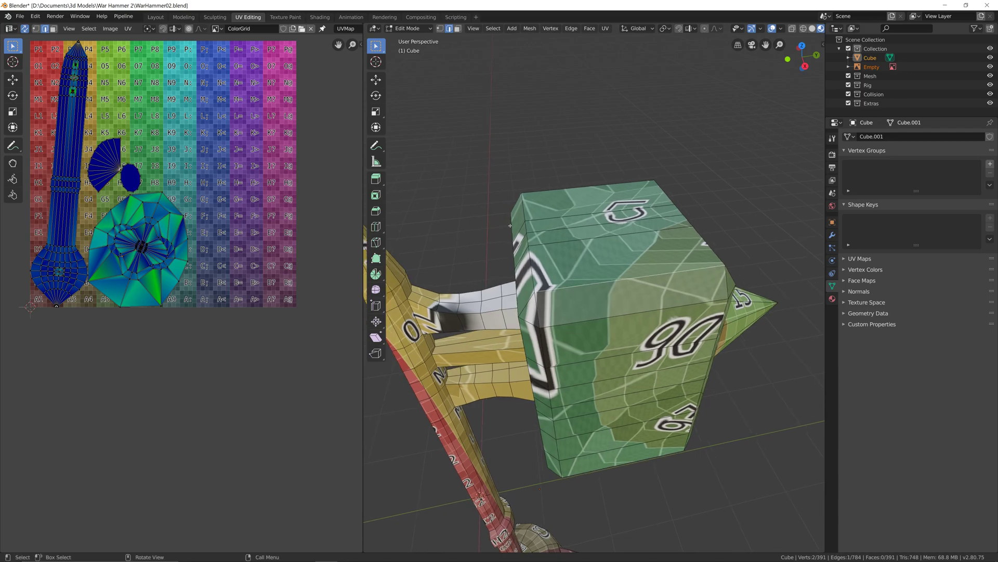
{"action": "left_click", "coordinate": [457, 28]}
{"action": "left_click", "coordinate": [576, 265]}
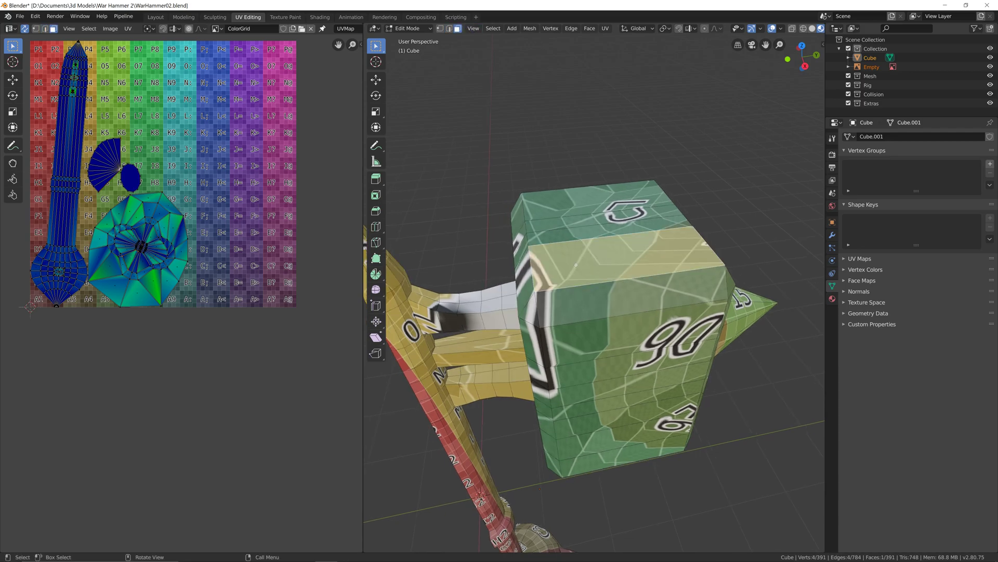
{"action": "left_click", "coordinate": [576, 234]}
{"action": "left_click", "coordinate": [580, 258]}
{"action": "scroll", "coordinate": [137, 285], "scroll_direction": "up", "scroll_amount": 5}
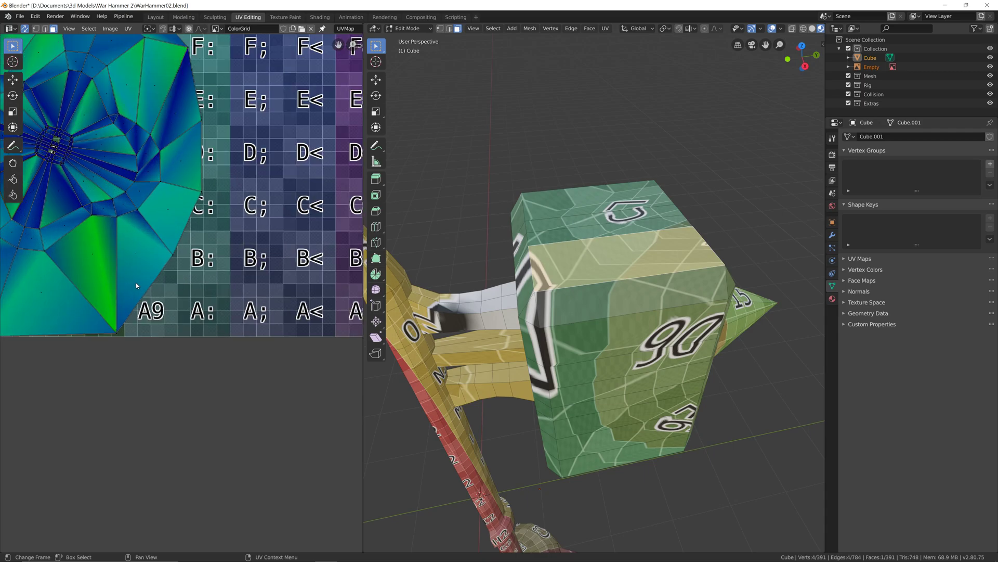
{"action": "middle_click_drag", "start_coordinate": [161, 306], "coordinate": [283, 386]}
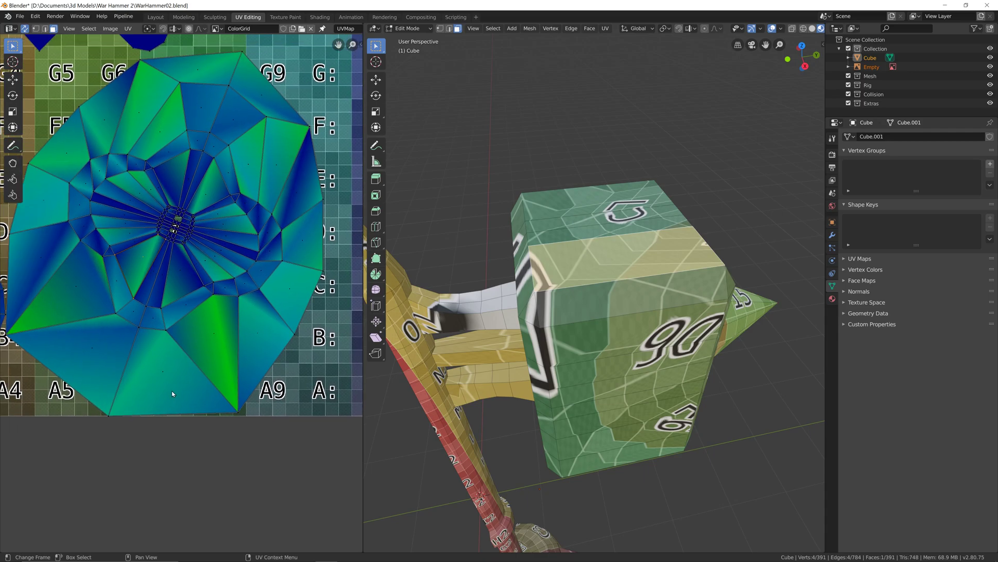
{"action": "left_click", "coordinate": [207, 357]}
{"action": "left_click", "coordinate": [157, 272]}
{"action": "left_click", "coordinate": [163, 276]}
{"action": "left_click", "coordinate": [171, 280]}
{"action": "left_click", "coordinate": [196, 272]}
{"action": "left_click", "coordinate": [205, 271]}
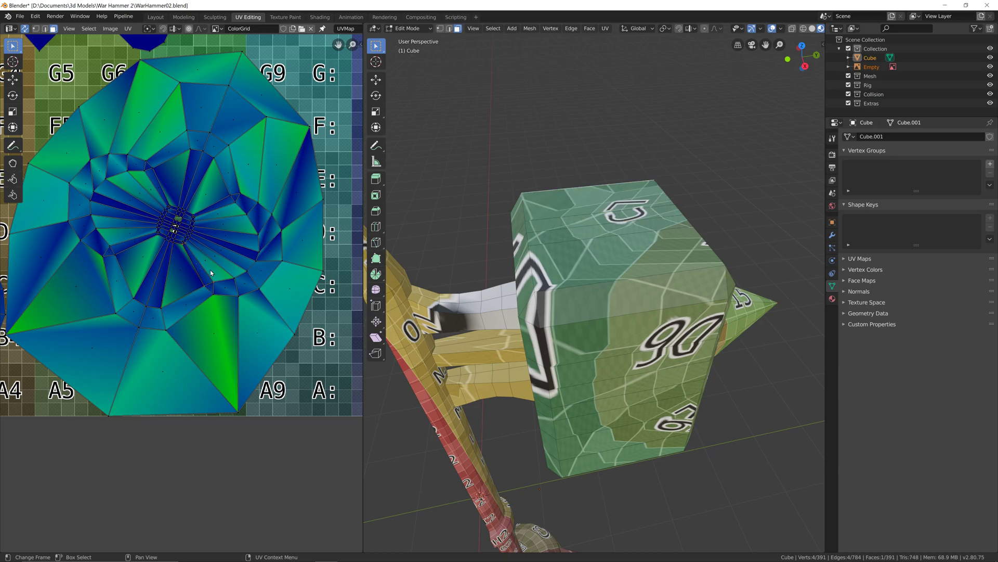
Examine individual faces of the head's stretched UV island by framing them on the model
{"action": "middle_click_drag", "start_coordinate": [536, 273], "coordinate": [460, 278]}
{"action": "key", "text": "KP_Decimal"}
{"action": "scroll", "coordinate": [460, 278], "scroll_direction": "down", "scroll_amount": 3}
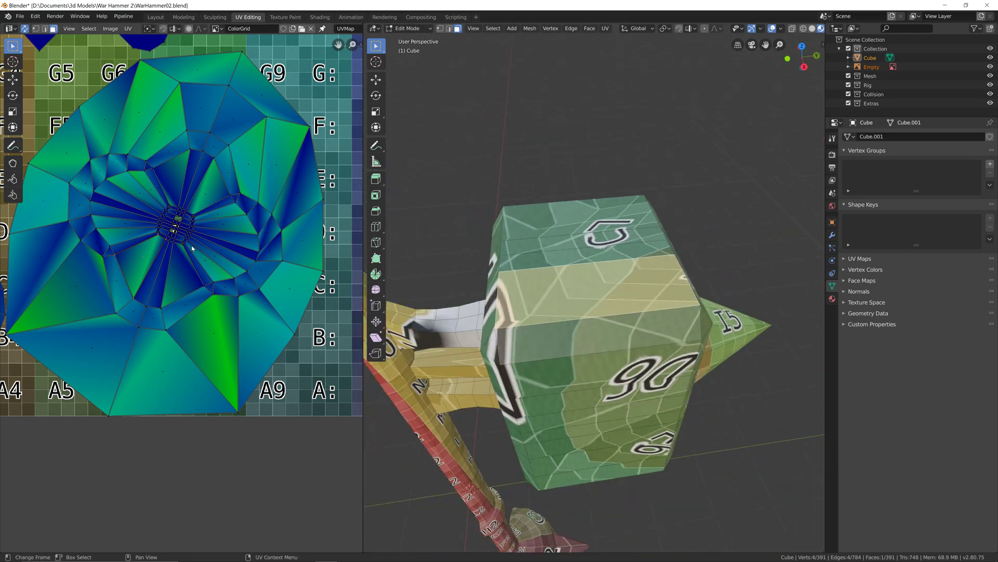
{"action": "left_click", "coordinate": [212, 147]}
{"action": "key", "text": "KP_Decimal"}
{"action": "middle_click_drag", "start_coordinate": [723, 369], "coordinate": [628, 284]}
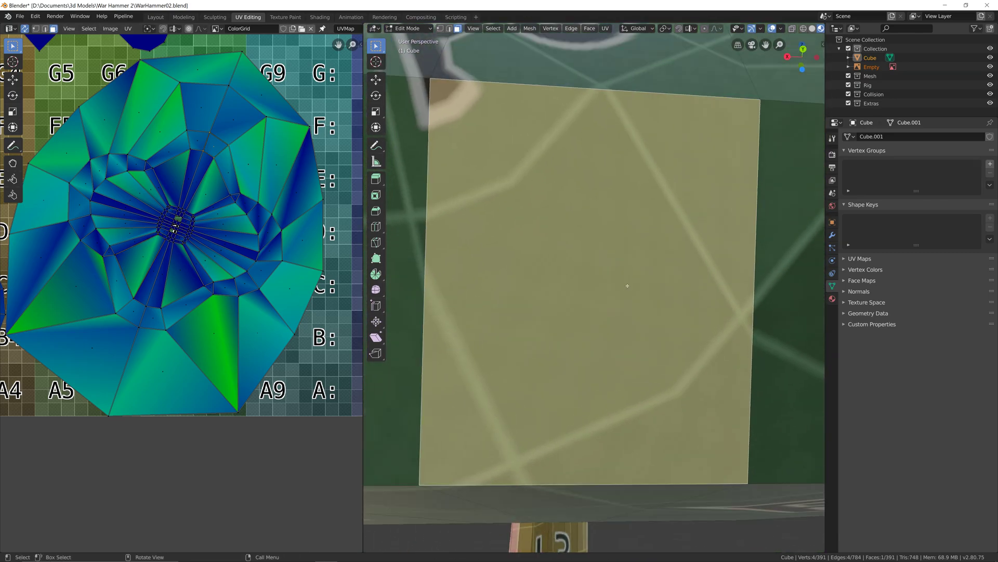
{"action": "scroll", "coordinate": [628, 285], "scroll_direction": "down", "scroll_amount": 4}
{"action": "left_click", "coordinate": [203, 182]}
{"action": "middle_click_drag", "start_coordinate": [603, 432], "coordinate": [583, 204]}
{"action": "scroll", "coordinate": [619, 312], "scroll_direction": "down", "scroll_amount": 5}
{"action": "scroll", "coordinate": [589, 335], "scroll_direction": "up", "scroll_amount": 5}
{"action": "scroll", "coordinate": [595, 279], "scroll_direction": "down", "scroll_amount": 4}
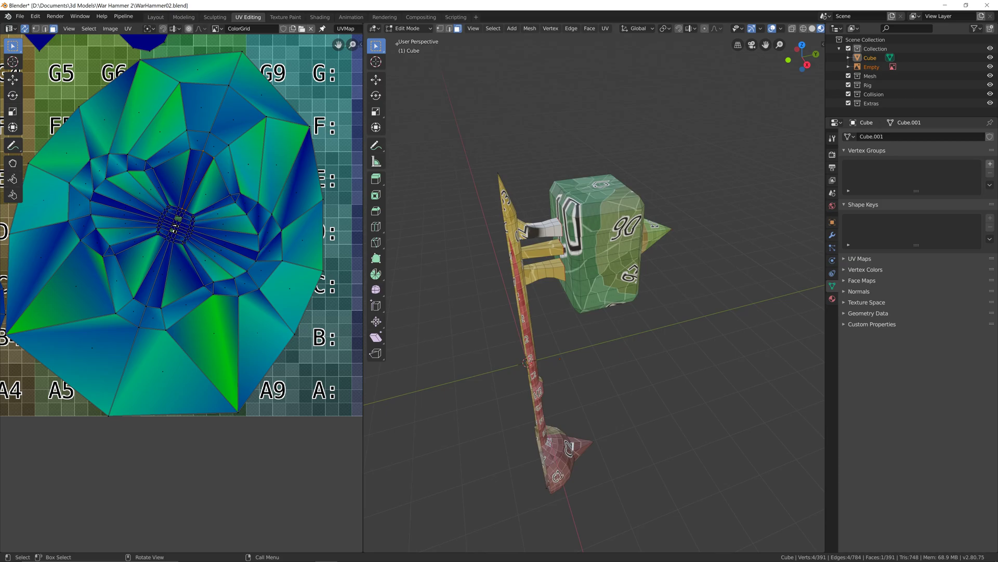
In edge select mode, mark seams along the head's vertical corner edge facing the arms and along two border edges of its underside
{"action": "key", "text": "2"}
{"action": "scroll", "coordinate": [587, 212], "scroll_direction": "up", "scroll_amount": 5}
{"action": "middle_click_drag", "start_coordinate": [579, 330], "coordinate": [580, 336]}
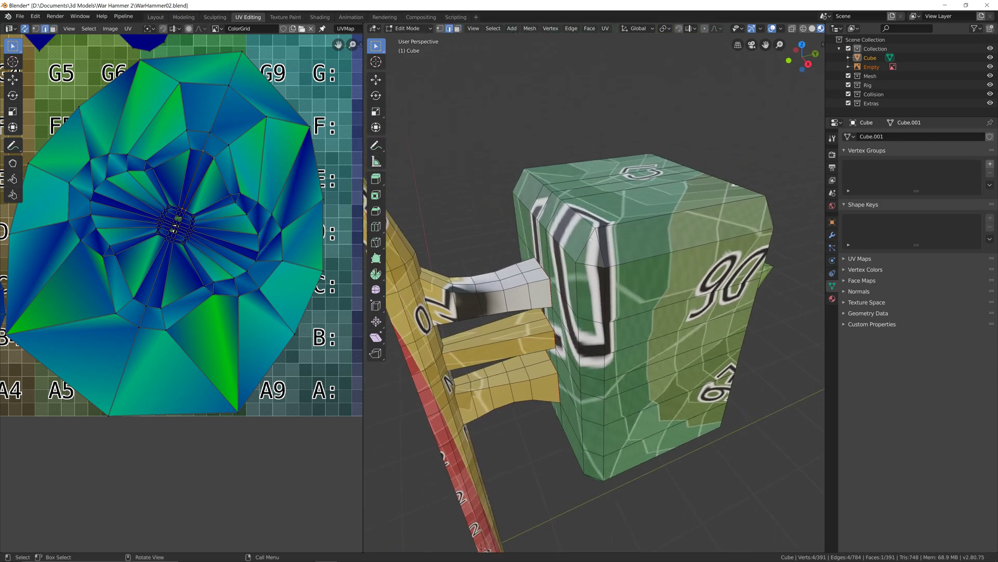
{"action": "left_click", "coordinate": [578, 270], "text": "ctrl"}
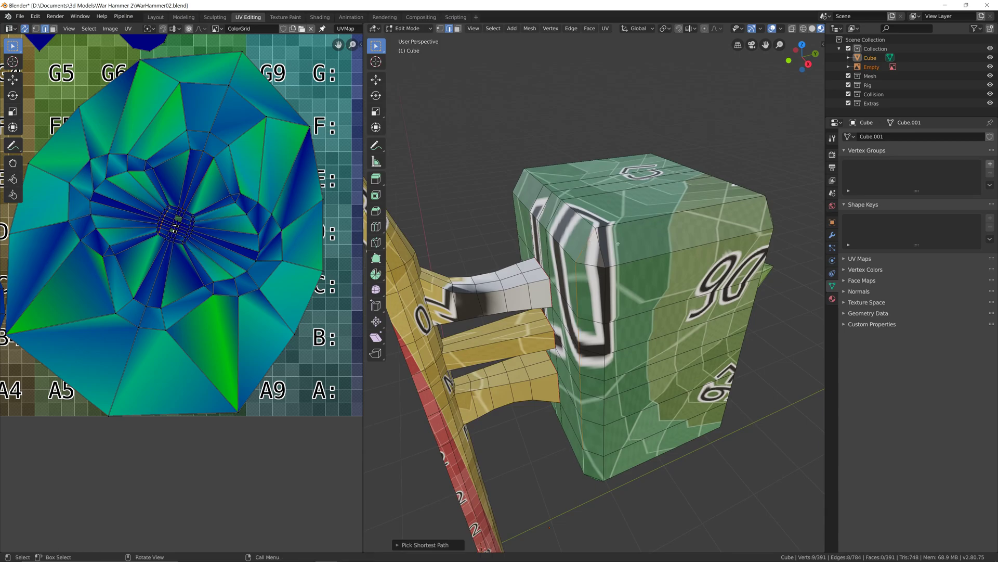
{"action": "middle_click_drag", "start_coordinate": [621, 386], "coordinate": [599, 214]}
{"action": "left_click", "coordinate": [588, 202], "text": "shift"}
{"action": "left_click", "coordinate": [738, 269], "text": "ctrl"}
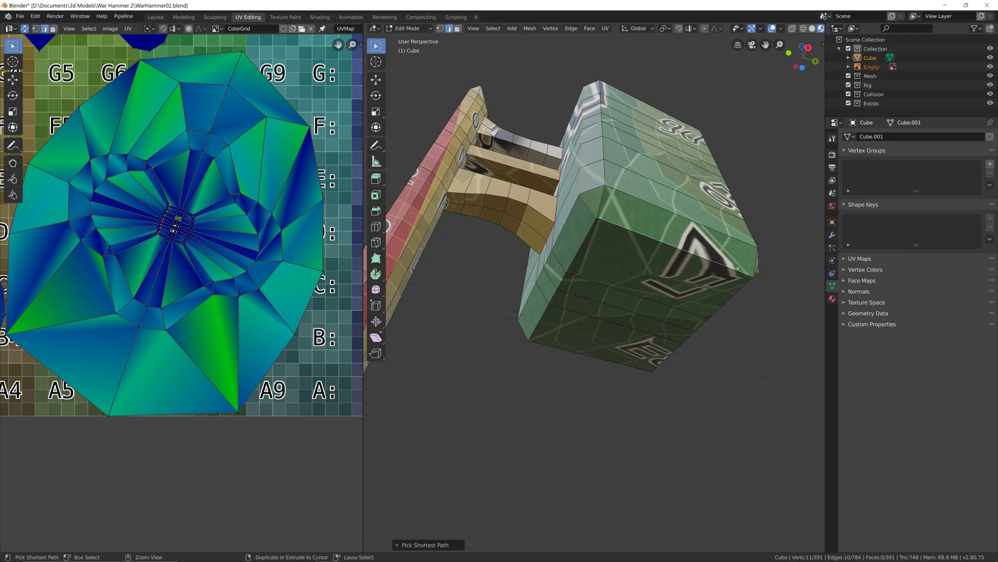
{"action": "left_click", "coordinate": [584, 242], "text": "shift"}
{"action": "left_click", "coordinate": [541, 320], "text": "ctrl"}
{"action": "right_click", "coordinate": [540, 319]}
{"action": "left_click", "coordinate": [538, 319]}
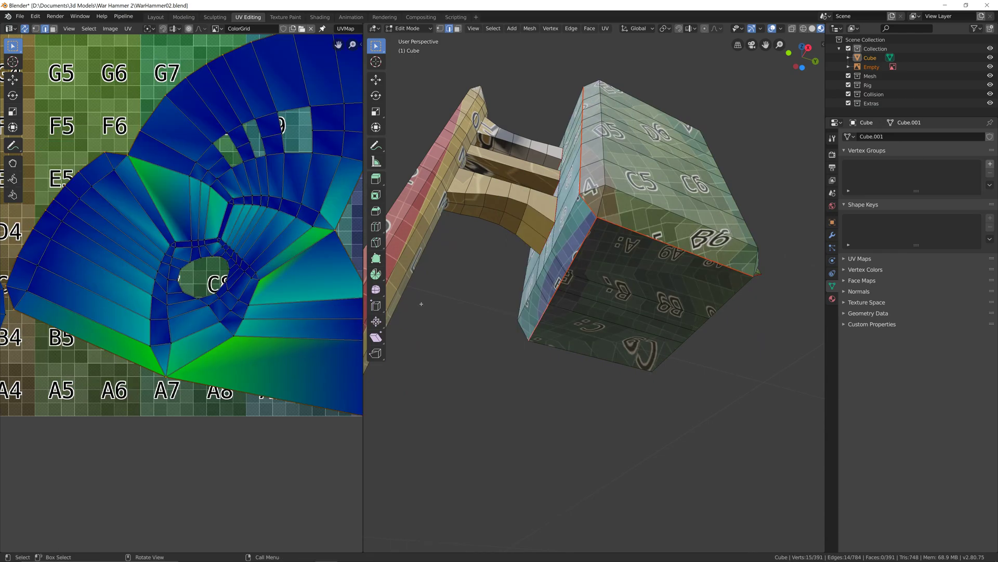
Select the edges on the opposite side of the hammer head and mark them as seams
{"action": "left_click", "coordinate": [300, 257]}
{"action": "middle_click_drag", "start_coordinate": [457, 329], "coordinate": [644, 212]}
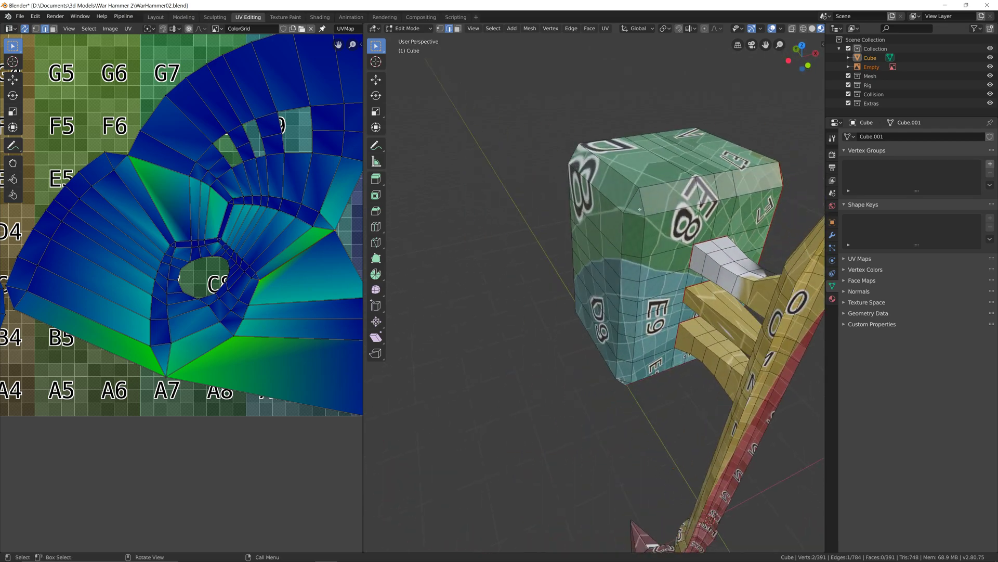
{"action": "middle_click_drag", "start_coordinate": [669, 345], "coordinate": [652, 359]}
{"action": "left_click", "coordinate": [644, 317], "text": "ctrl"}
{"action": "key", "text": "ctrl+e"}
{"action": "left_click", "coordinate": [646, 365]}
{"action": "middle_click_drag", "start_coordinate": [595, 396], "coordinate": [640, 431]}
{"action": "left_click", "coordinate": [640, 310]}
{"action": "key", "text": "ctrl+e"}
{"action": "left_click", "coordinate": [605, 350]}
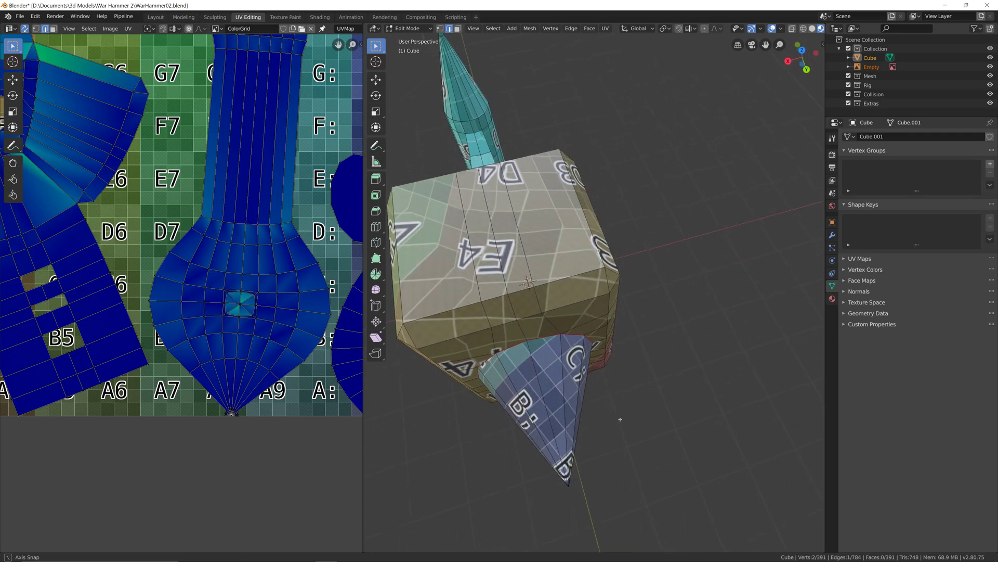
In the UV editor, select the four stretched edges at the corners of the head's island around the spike hole and mark them as seams
{"action": "scroll", "coordinate": [160, 300], "scroll_direction": "down", "scroll_amount": 5}
{"action": "scroll", "coordinate": [159, 300], "scroll_direction": "up", "scroll_amount": 6}
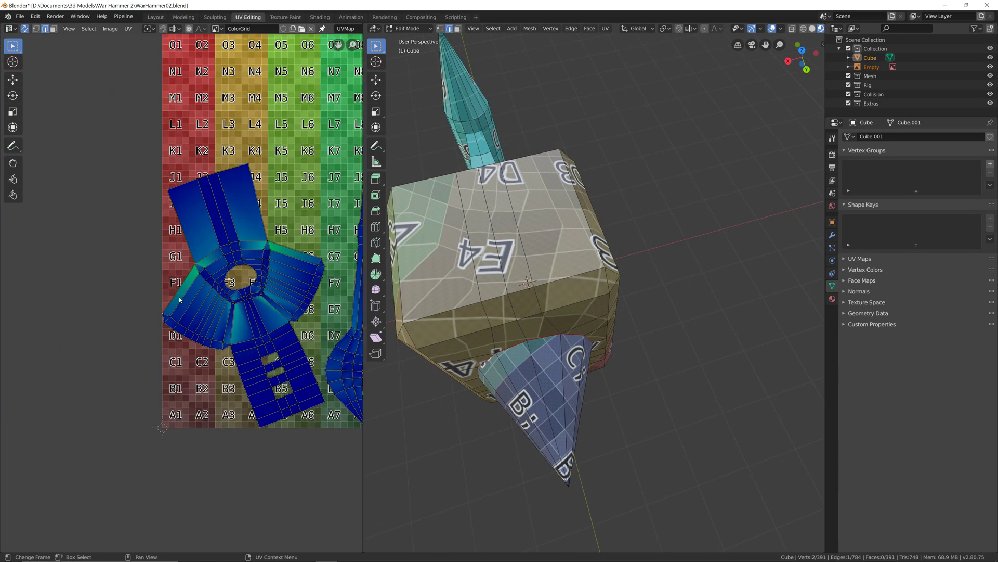
{"action": "scroll", "coordinate": [238, 300], "scroll_direction": "up", "scroll_amount": 4}
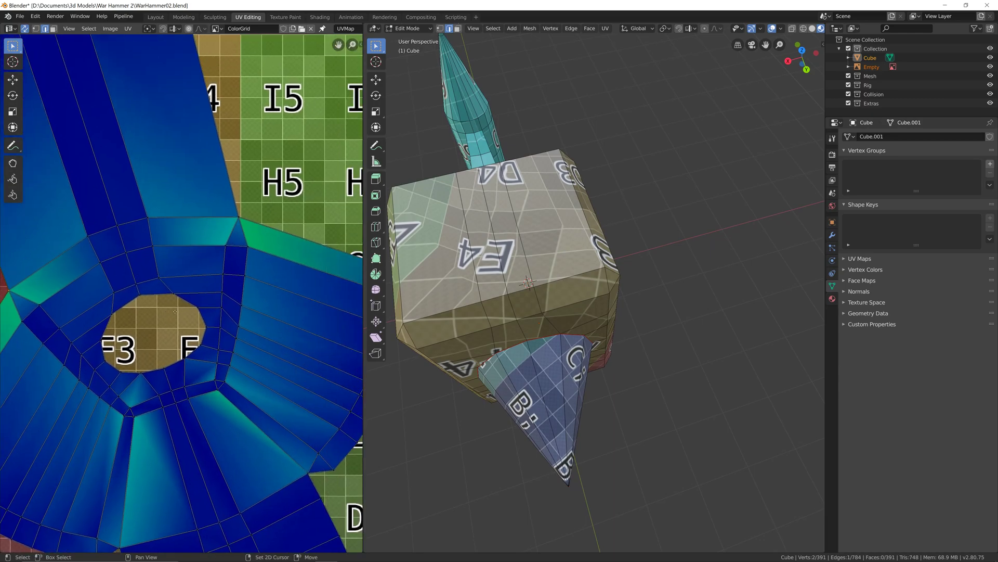
{"action": "middle_click_drag", "start_coordinate": [221, 428], "coordinate": [250, 328]}
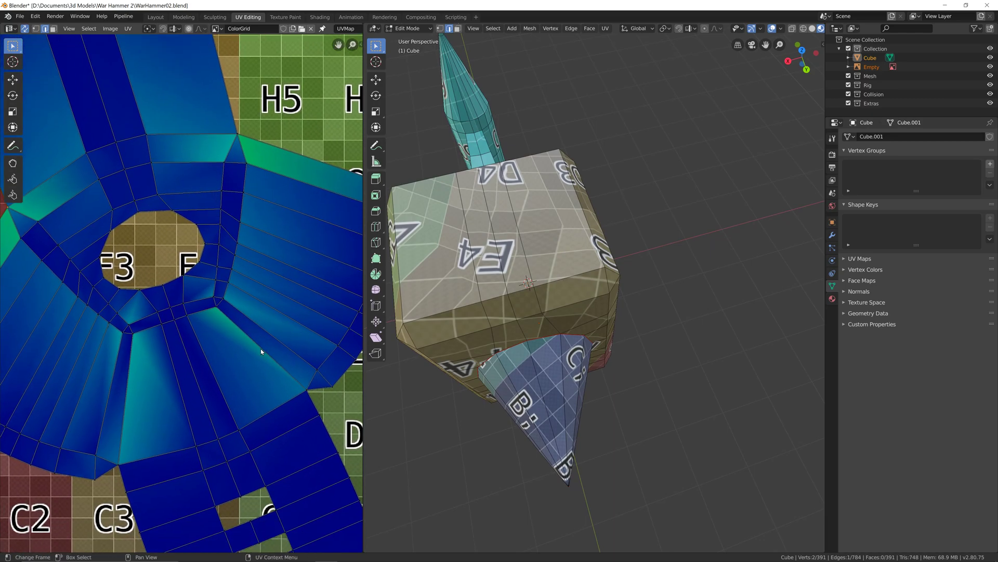
{"action": "left_click", "coordinate": [179, 306], "text": "shift"}
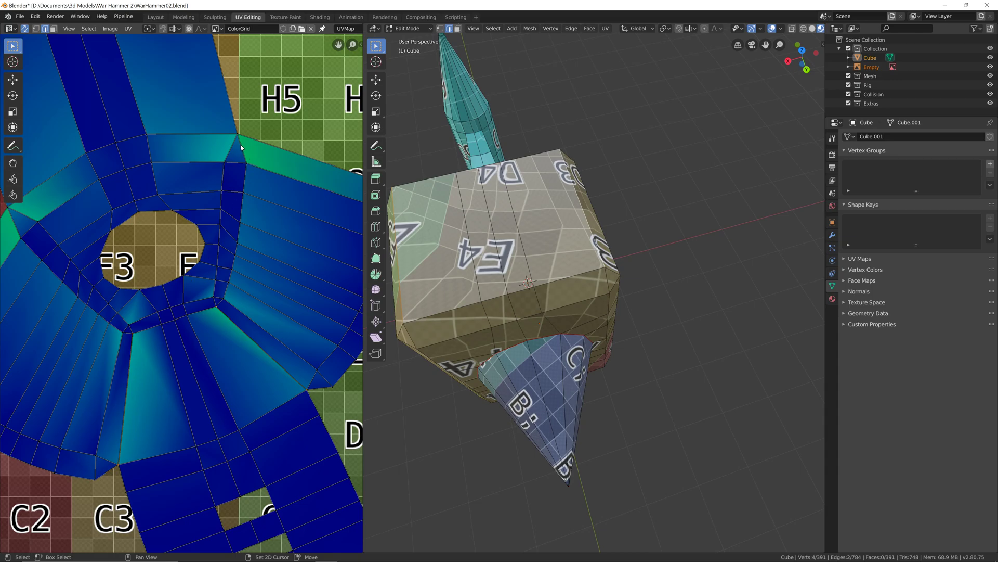
{"action": "middle_click_drag", "start_coordinate": [71, 242], "coordinate": [149, 243]}
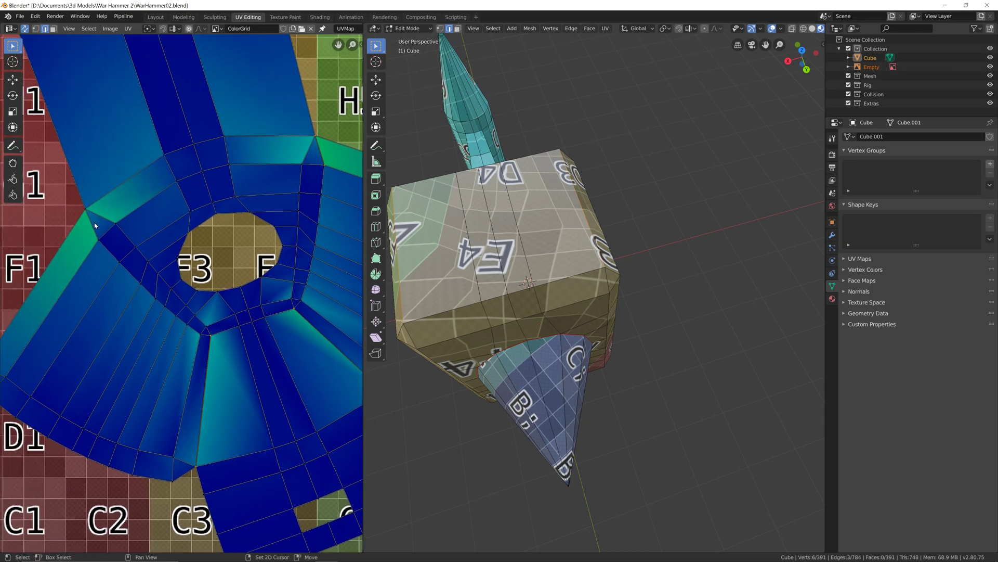
{"action": "middle_click_drag", "start_coordinate": [261, 366], "coordinate": [257, 341]}
{"action": "key", "text": "ctrl+e"}
{"action": "left_click", "coordinate": [242, 338]}
Mark the remaining stretched corner edges of the head's cross-shaped UV island as seams, one at a time
{"action": "scroll", "coordinate": [248, 363], "scroll_direction": "down", "scroll_amount": 5}
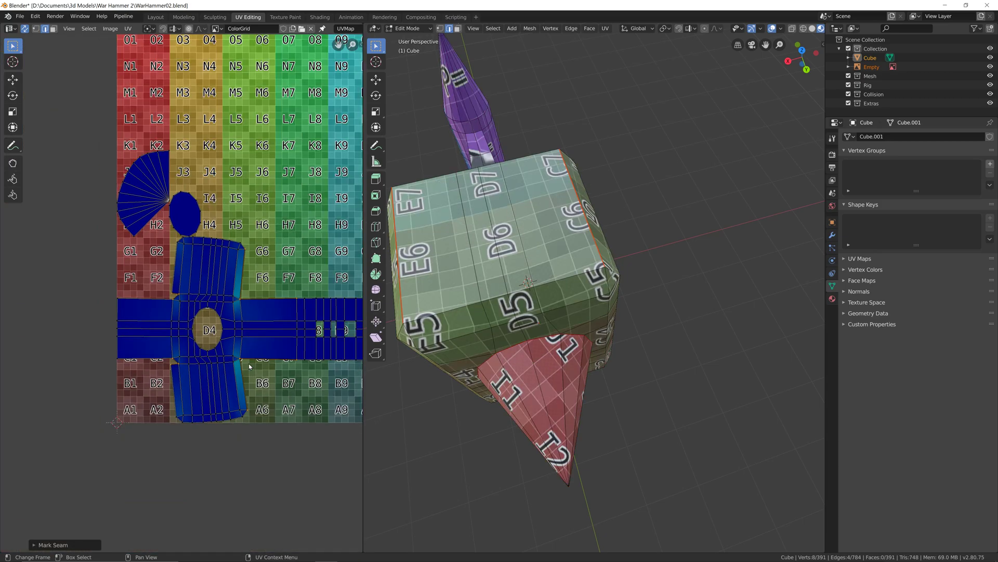
{"action": "scroll", "coordinate": [234, 363], "scroll_direction": "up", "scroll_amount": 3}
{"action": "middle_click_drag", "start_coordinate": [295, 432], "coordinate": [240, 352]}
{"action": "scroll", "coordinate": [240, 352], "scroll_direction": "up", "scroll_amount": 3}
{"action": "left_click", "coordinate": [287, 402]}
{"action": "key", "text": "ctrl+e"}
{"action": "left_click", "coordinate": [286, 402]}
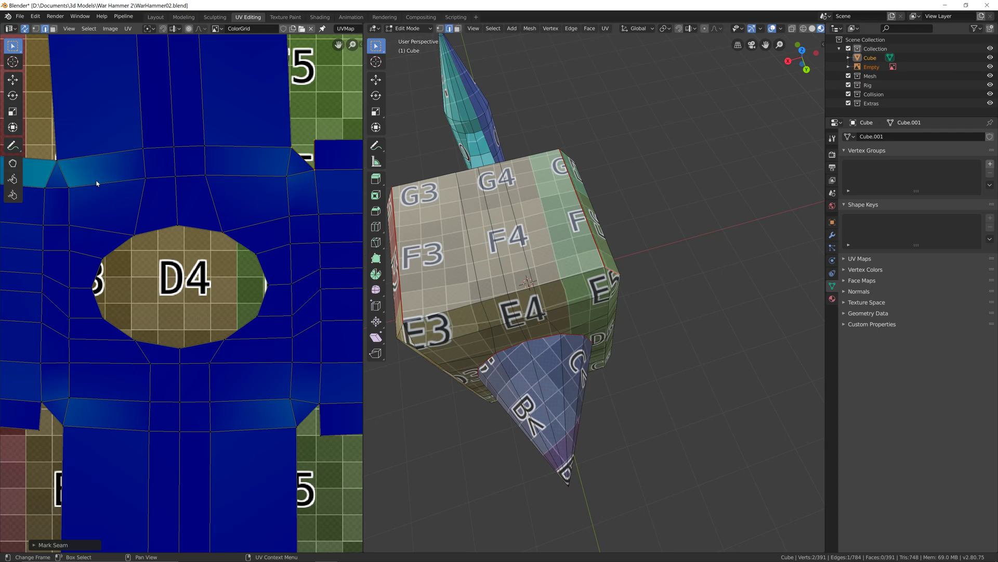
{"action": "middle_click_drag", "start_coordinate": [60, 167], "coordinate": [209, 245]}
{"action": "key", "text": "ctrl+e"}
{"action": "left_click", "coordinate": [201, 253]}
{"action": "key", "text": "ctrl+e"}
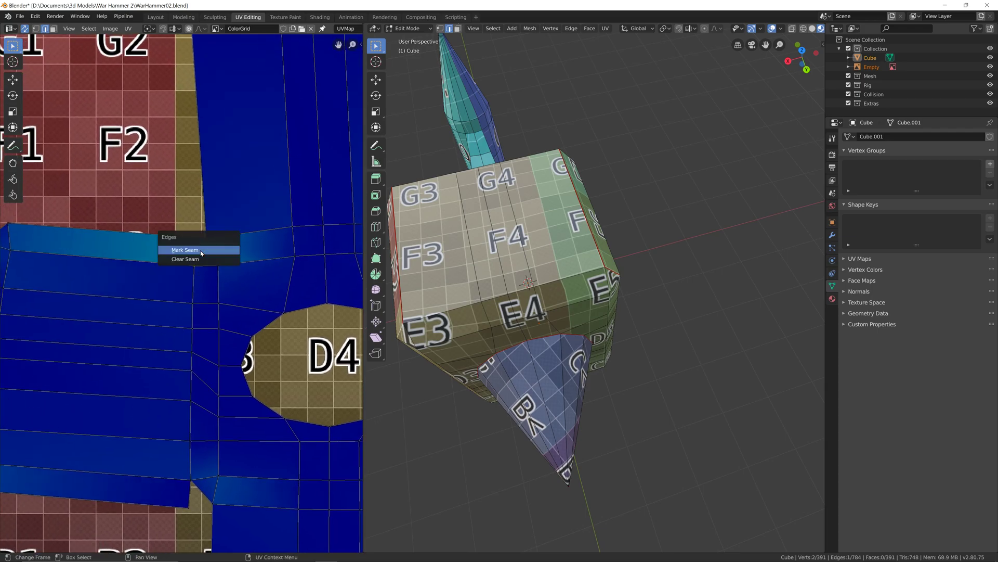
{"action": "left_click", "coordinate": [201, 250]}
Examine the UV layout's stretching colours and the colour grid on the hammer head and connecting arms
{"action": "middle_click_drag", "start_coordinate": [230, 371], "coordinate": [149, 251]}
{"action": "scroll", "coordinate": [191, 339], "scroll_direction": "down", "scroll_amount": 5}
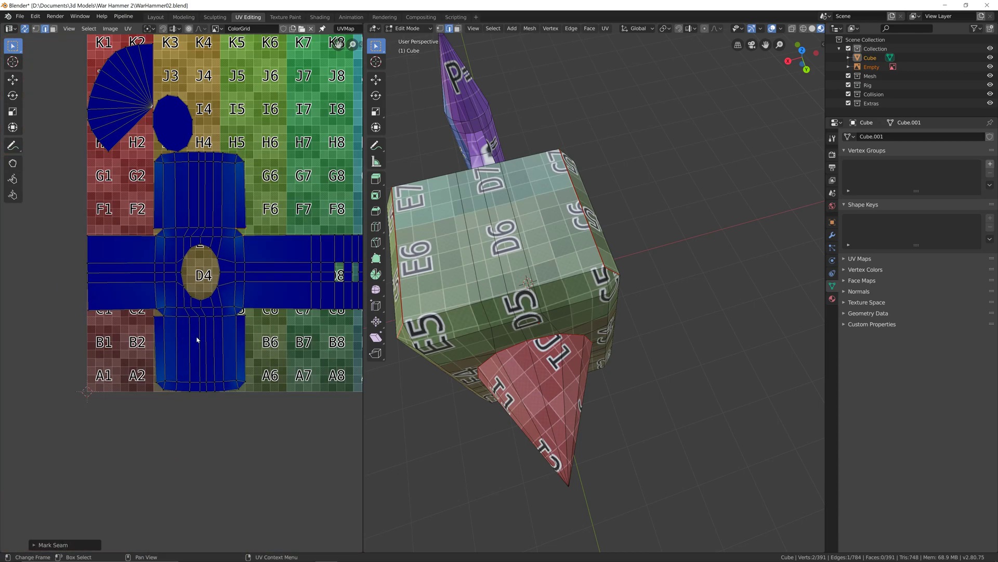
{"action": "middle_click_drag", "start_coordinate": [221, 343], "coordinate": [171, 358]}
{"action": "middle_click_drag", "start_coordinate": [515, 333], "coordinate": [484, 250]}
{"action": "middle_click_drag", "start_coordinate": [508, 338], "coordinate": [540, 388]}
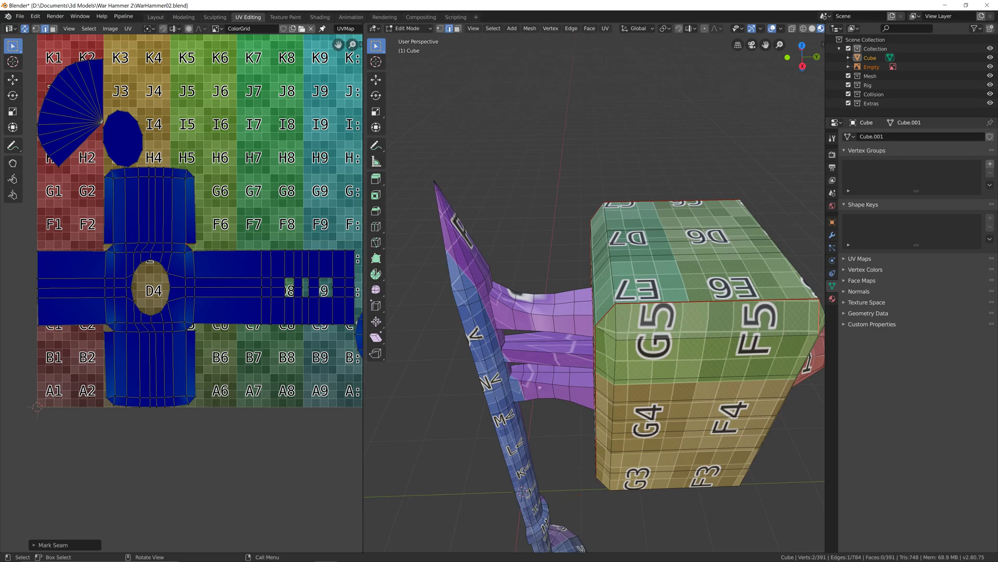
{"action": "scroll", "coordinate": [316, 341], "scroll_direction": "down", "scroll_amount": 5}
{"action": "scroll", "coordinate": [305, 339], "scroll_direction": "up", "scroll_amount": 3}
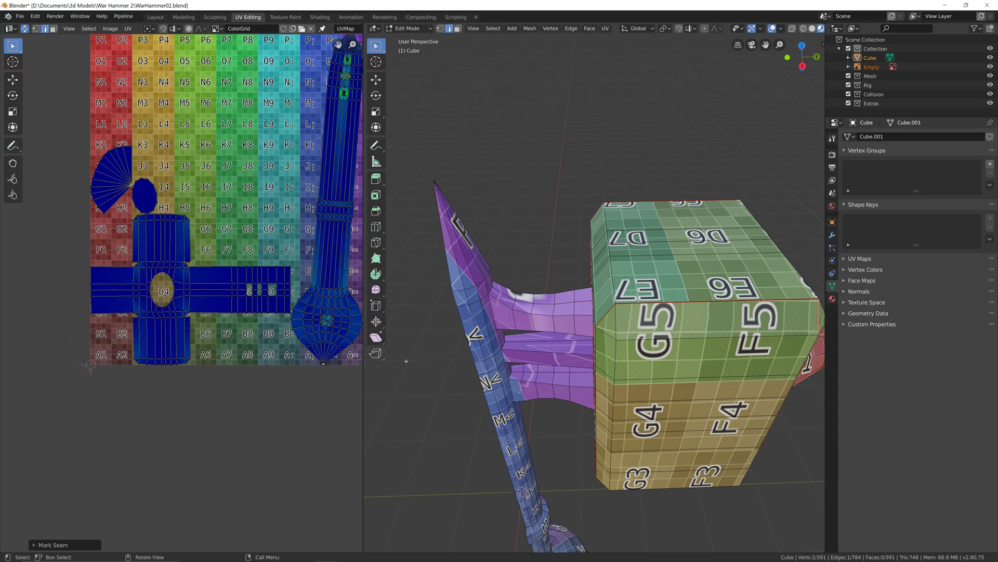
{"action": "scroll", "coordinate": [545, 328], "scroll_direction": "up", "scroll_amount": 3}
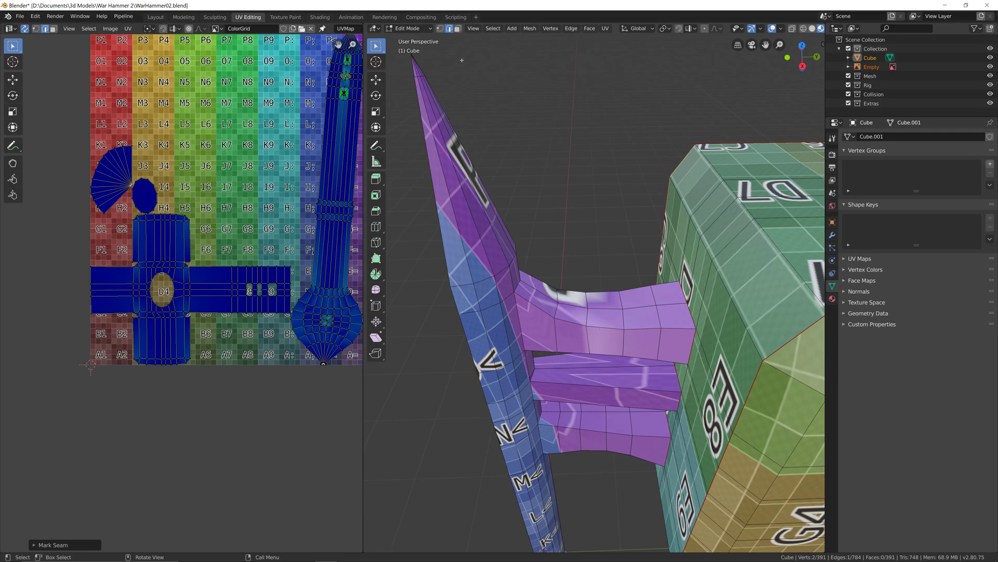
Select the edges where the uppermost connecting arm meets the shaft and mark them as a seam
{"action": "middle_click_drag", "start_coordinate": [525, 331], "coordinate": [468, 372]}
{"action": "left_click", "coordinate": [508, 328], "text": "ctrl"}
{"action": "left_click", "coordinate": [433, 440], "text": "ctrl"}
{"action": "key", "text": "ctrl+z"}
{"action": "left_click", "coordinate": [398, 351], "text": "ctrl"}
{"action": "middle_click_drag", "start_coordinate": [727, 394], "coordinate": [620, 426]}
{"action": "right_click", "coordinate": [620, 426]}
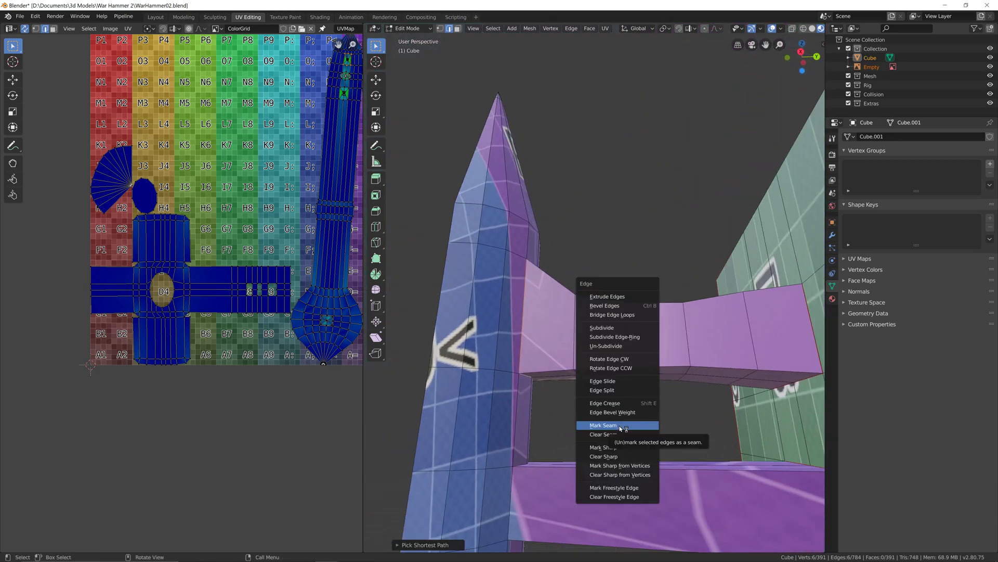
{"action": "left_click", "coordinate": [571, 28]}
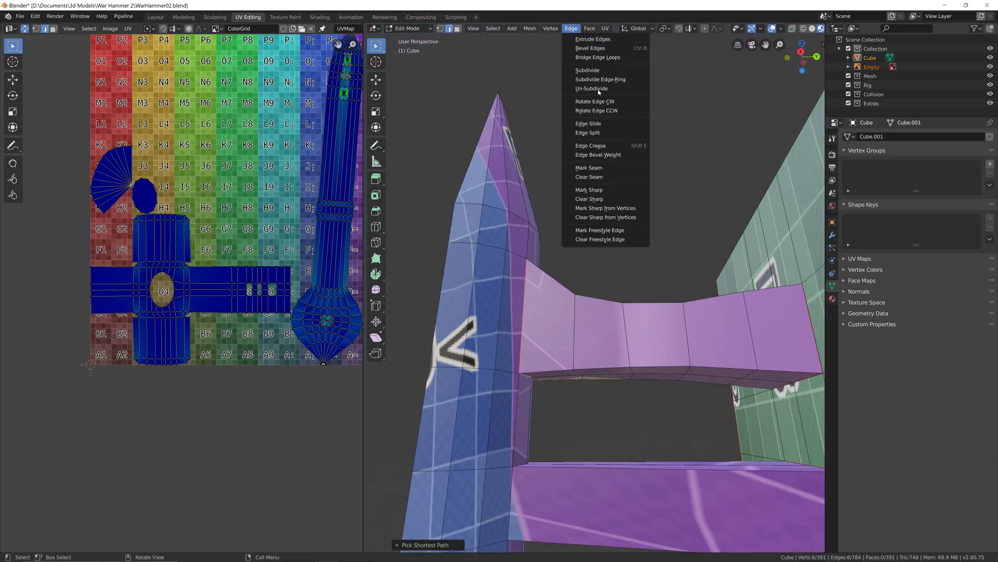
{"action": "left_click", "coordinate": [598, 171]}
{"action": "key", "text": "ctrl+e"}
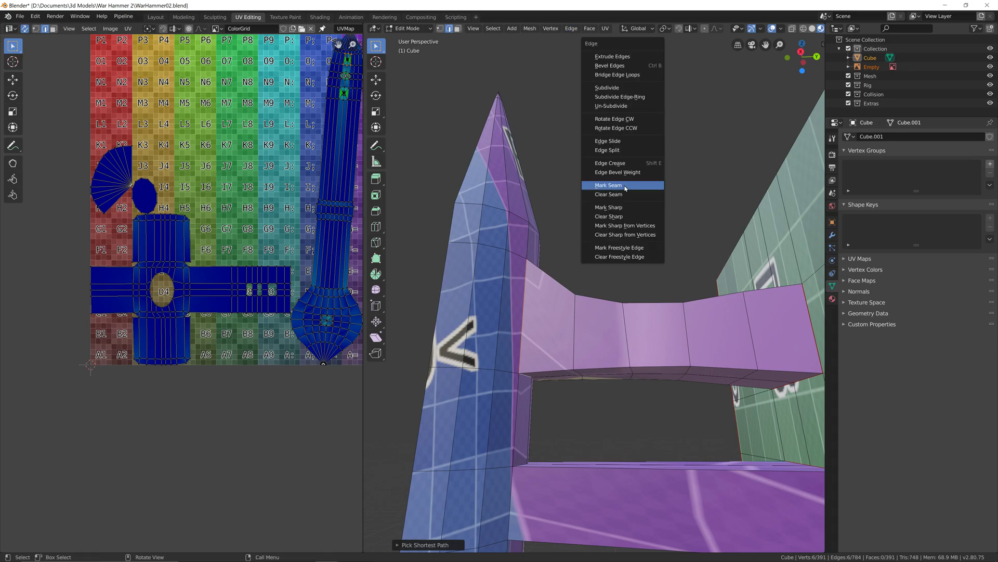
{"action": "left_click", "coordinate": [625, 184]}
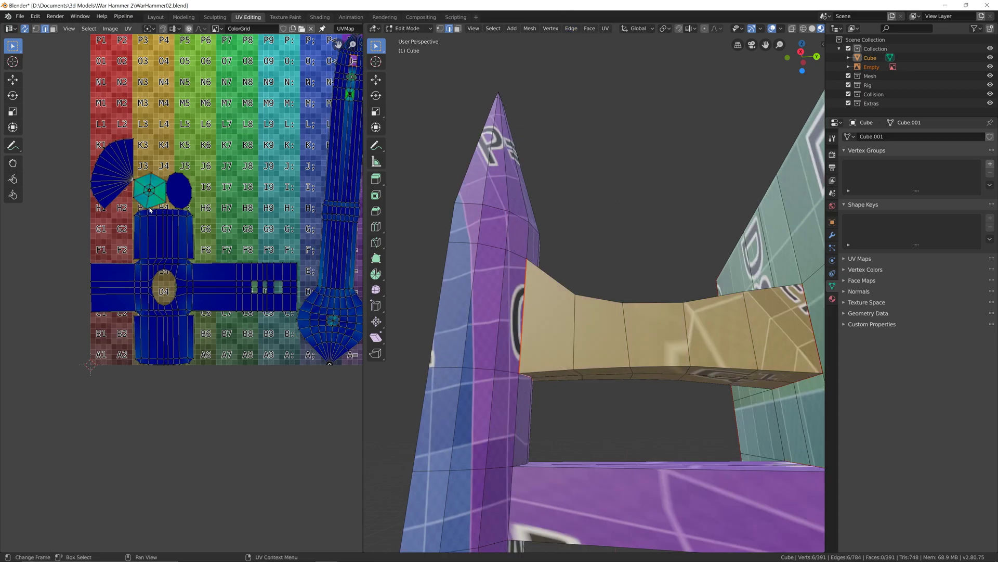
Select the lengthwise edge path along the underside of the uppermost arm, from shaft to head, and mark it as a seam
{"action": "scroll", "coordinate": [151, 191], "scroll_direction": "up", "scroll_amount": 4}
{"action": "middle_click_drag", "start_coordinate": [113, 127], "coordinate": [160, 312]}
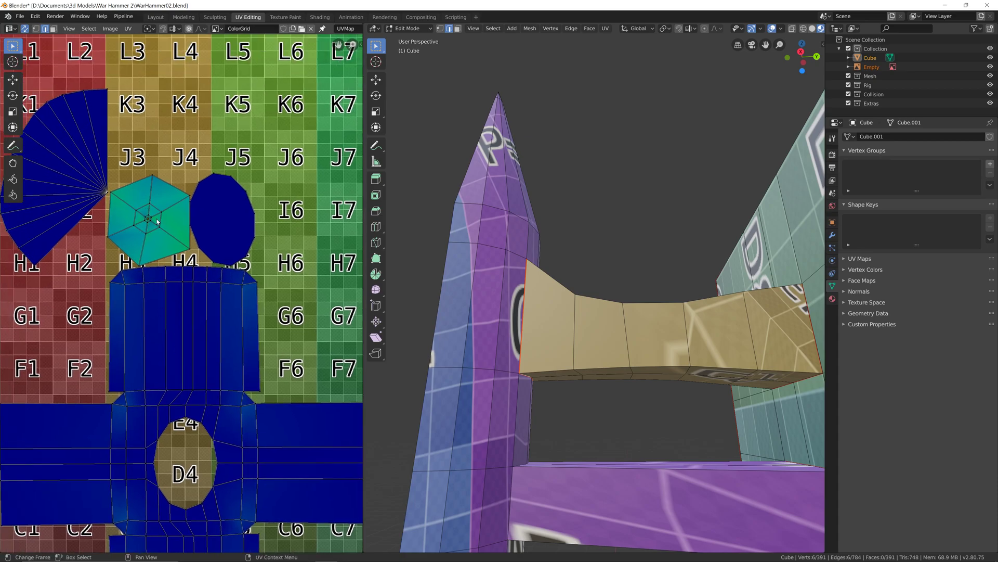
{"action": "middle_click_drag", "start_coordinate": [598, 291], "coordinate": [489, 323]}
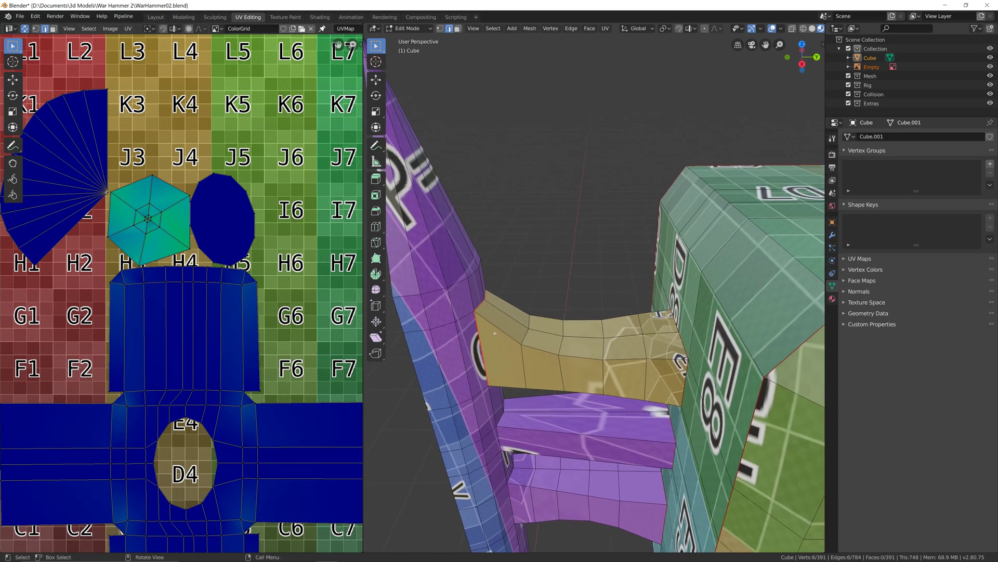
{"action": "middle_click_drag", "start_coordinate": [660, 378], "coordinate": [575, 314]}
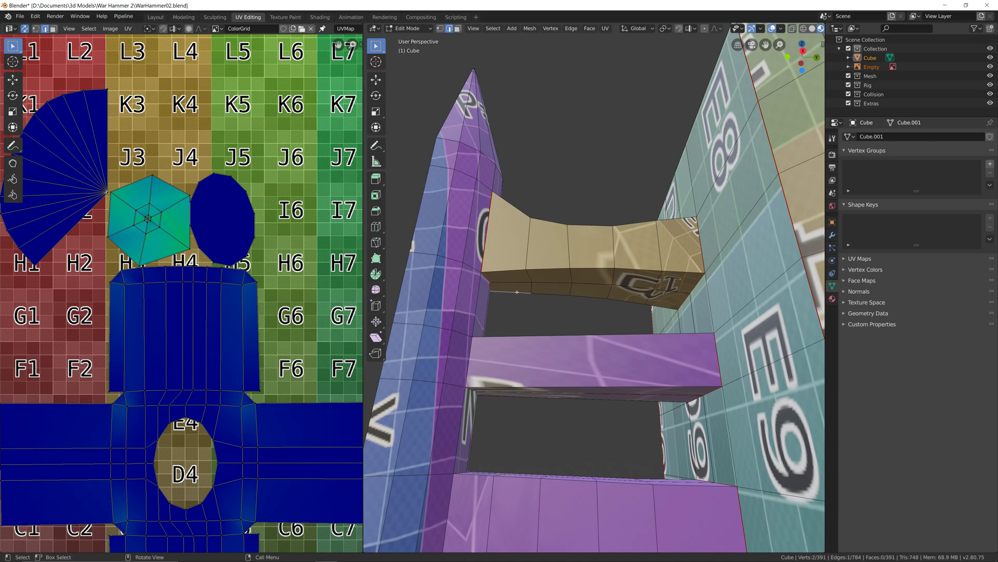
{"action": "left_click", "coordinate": [663, 305], "text": "ctrl"}
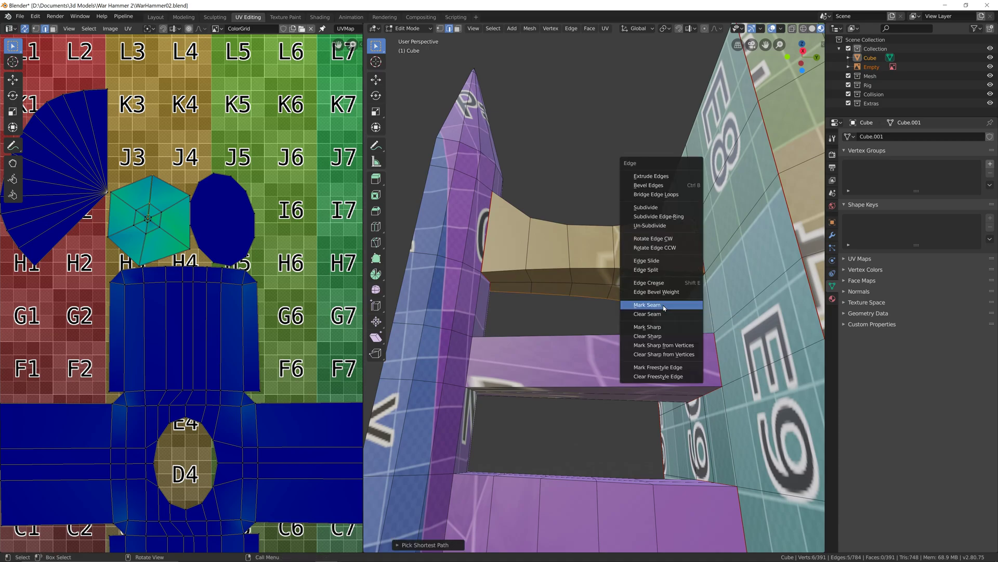
{"action": "left_click", "coordinate": [663, 308]}
Select the edges where the middle connecting arm meets the shaft and mark them as a seam
{"action": "middle_click_drag", "start_coordinate": [471, 382], "coordinate": [659, 319]}
{"action": "left_click", "coordinate": [489, 343], "text": "ctrl"}
{"action": "left_click", "coordinate": [582, 399], "text": "ctrl"}
{"action": "left_click", "coordinate": [554, 394], "text": "ctrl"}
{"action": "key", "text": "ctrl+e"}
{"action": "left_click", "coordinate": [491, 396]}
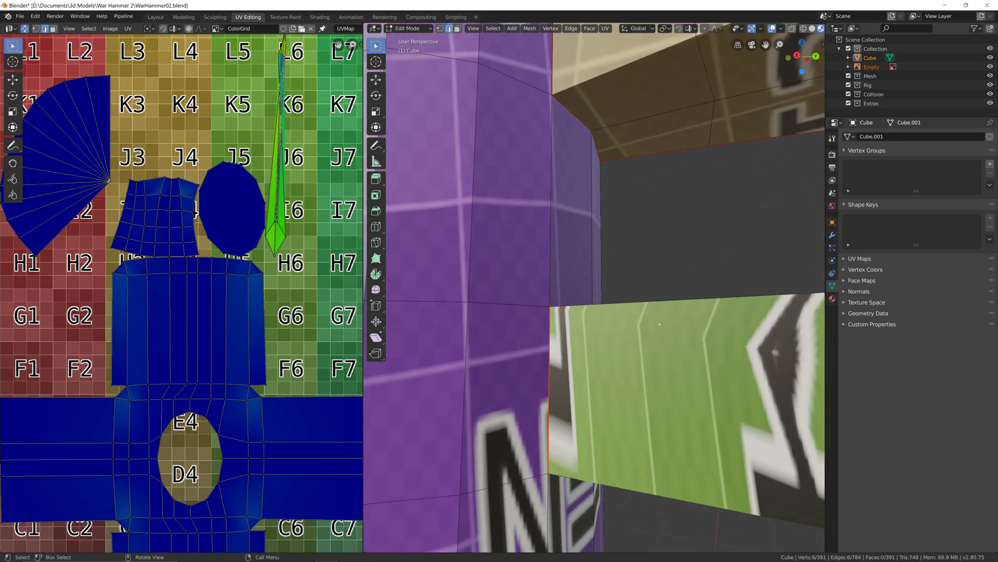
Select the lengthwise edge along the underside of the middle connecting arm and mark it as a seam
{"action": "scroll", "coordinate": [659, 320], "scroll_direction": "down", "scroll_amount": 5}
{"action": "middle_click_drag", "start_coordinate": [702, 400], "coordinate": [741, 387]}
{"action": "middle_click_drag", "start_coordinate": [541, 297], "coordinate": [526, 251]}
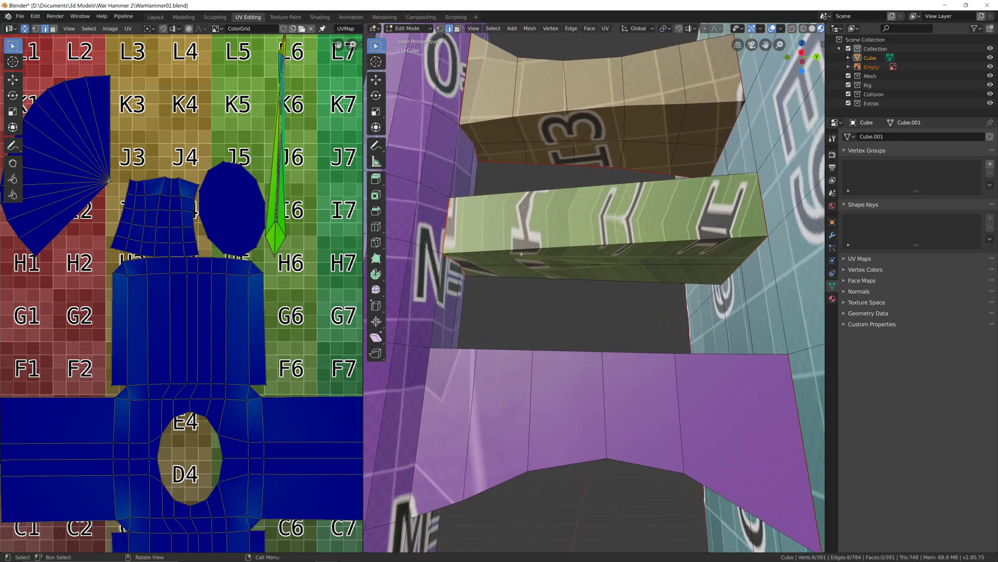
{"action": "left_click", "coordinate": [475, 277]}
{"action": "right_click", "coordinate": [707, 286]}
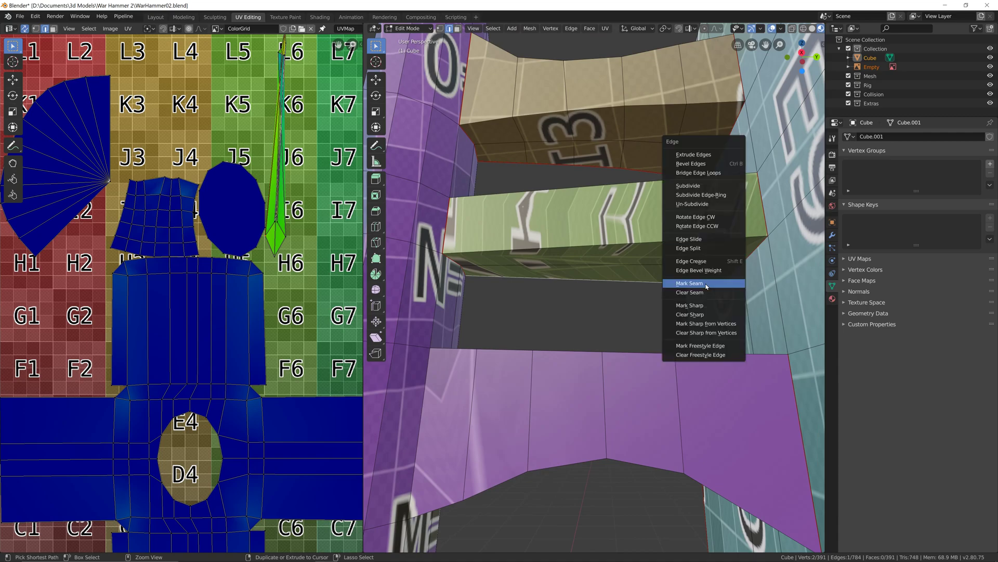
{"action": "left_click", "coordinate": [705, 283]}
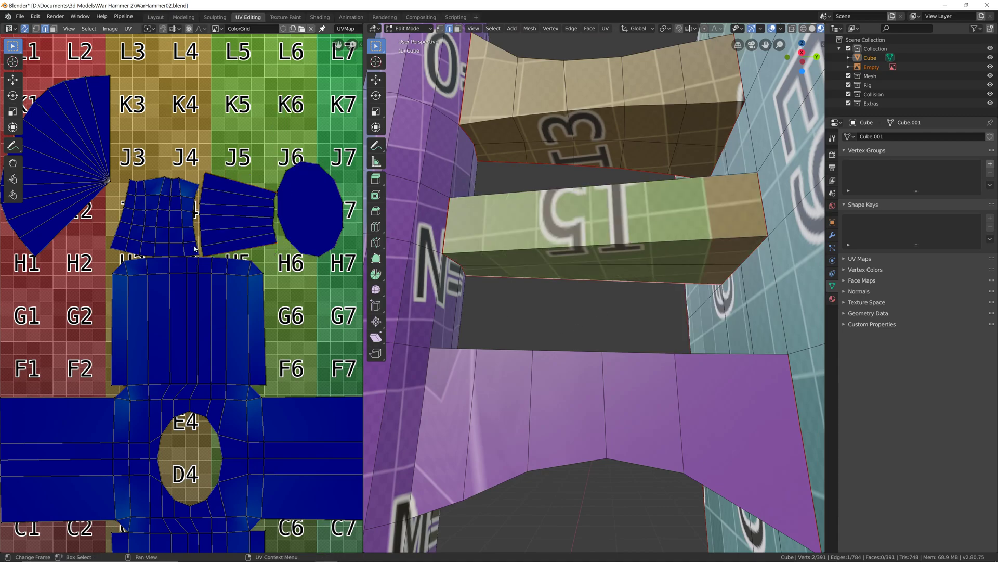
Select the edges where the lowest connecting arm meets the shaft and mark them as a seam
{"action": "middle_click_drag", "start_coordinate": [577, 333], "coordinate": [464, 316]}
{"action": "scroll", "coordinate": [615, 350], "scroll_direction": "down", "scroll_amount": 3}
{"action": "left_click", "coordinate": [465, 316], "text": "ctrl"}
{"action": "left_click", "coordinate": [611, 325], "text": "ctrl"}
{"action": "middle_click_drag", "start_coordinate": [610, 321], "coordinate": [603, 349]}
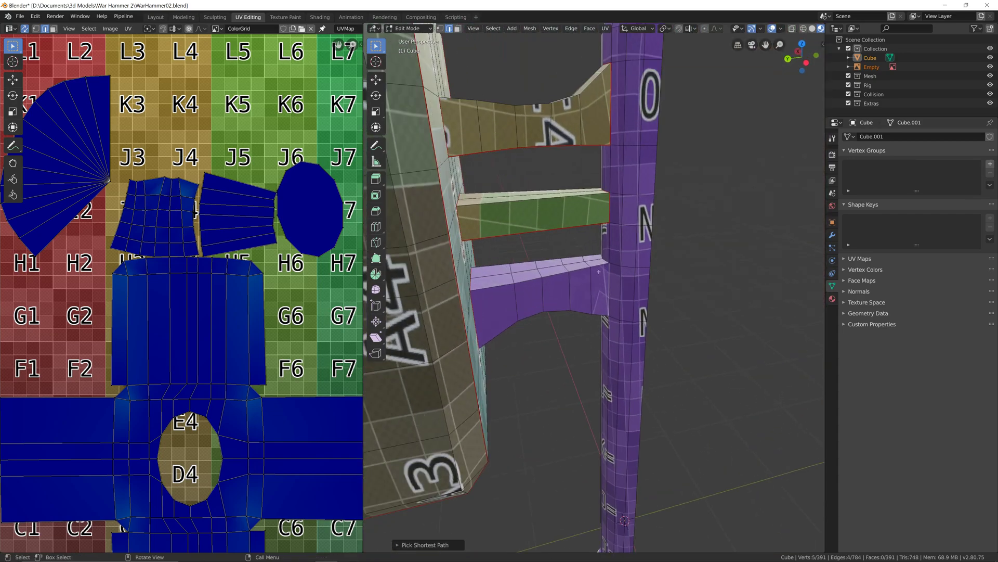
{"action": "scroll", "coordinate": [603, 312], "scroll_direction": "up", "scroll_amount": 1}
{"action": "key", "text": "ctrl+z"}
{"action": "middle_click_drag", "start_coordinate": [600, 252], "coordinate": [455, 322]}
{"action": "scroll", "coordinate": [600, 302], "scroll_direction": "up", "scroll_amount": 2}
{"action": "left_click", "coordinate": [452, 322], "text": "ctrl"}
{"action": "key", "text": "ctrl+e"}
{"action": "left_click", "coordinate": [453, 320]}
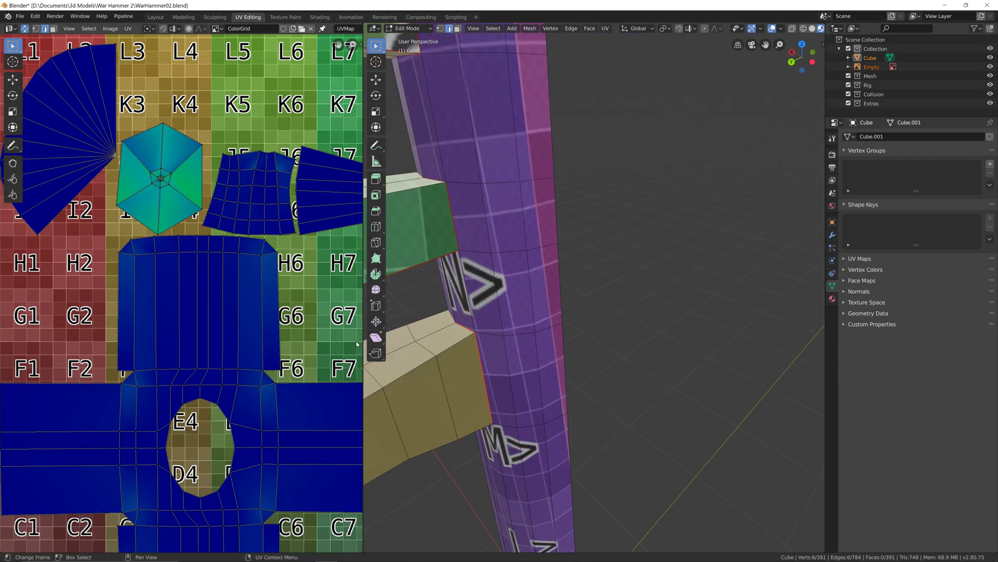
Select the lengthwise edge path along the lowest connecting arm, between shaft and head, and mark it as a seam
{"action": "middle_click_drag", "start_coordinate": [468, 322], "coordinate": [512, 312]}
{"action": "scroll", "coordinate": [525, 322], "scroll_direction": "down", "scroll_amount": 3}
{"action": "middle_click_drag", "start_coordinate": [624, 436], "coordinate": [513, 334]}
{"action": "left_click", "coordinate": [447, 376]}
{"action": "left_click", "coordinate": [697, 352], "text": "ctrl"}
{"action": "right_click", "coordinate": [698, 352]}
{"action": "left_click", "coordinate": [697, 352]}
Examine the stretching colours on the shaft and pommel island and the colour grid on the rounded pommel
{"action": "middle_click_drag", "start_coordinate": [241, 202], "coordinate": [153, 286]}
{"action": "scroll", "coordinate": [116, 264], "scroll_direction": "down", "scroll_amount": 2}
{"action": "middle_click_drag", "start_coordinate": [698, 281], "coordinate": [575, 342]}
{"action": "scroll", "coordinate": [524, 379], "scroll_direction": "down", "scroll_amount": 6}
{"action": "middle_click_drag", "start_coordinate": [577, 378], "coordinate": [593, 193], "text": "shift"}
{"action": "middle_click_drag", "start_coordinate": [653, 447], "coordinate": [644, 245], "text": "shift"}
{"action": "scroll", "coordinate": [170, 375], "scroll_direction": "down", "scroll_amount": 6}
{"action": "middle_click_drag", "start_coordinate": [243, 370], "coordinate": [216, 382]}
{"action": "scroll", "coordinate": [216, 381], "scroll_direction": "up", "scroll_amount": 5}
{"action": "middle_click_drag", "start_coordinate": [301, 420], "coordinate": [302, 344]}
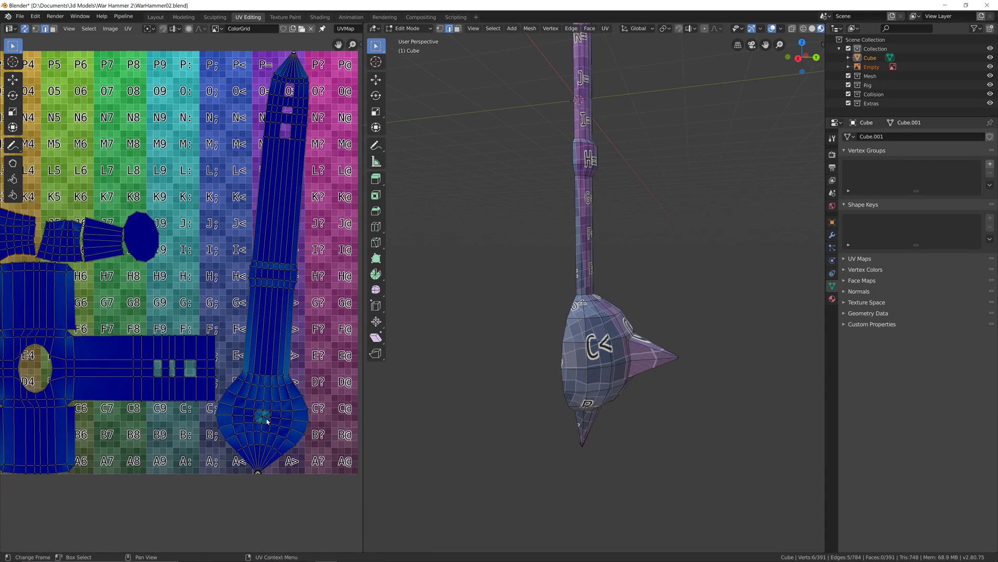
Select the edge loop around the base of the pommel's side spike and mark it as a seam
{"action": "middle_click_drag", "start_coordinate": [702, 380], "coordinate": [548, 354]}
{"action": "scroll", "coordinate": [532, 335], "scroll_direction": "up", "scroll_amount": 4}
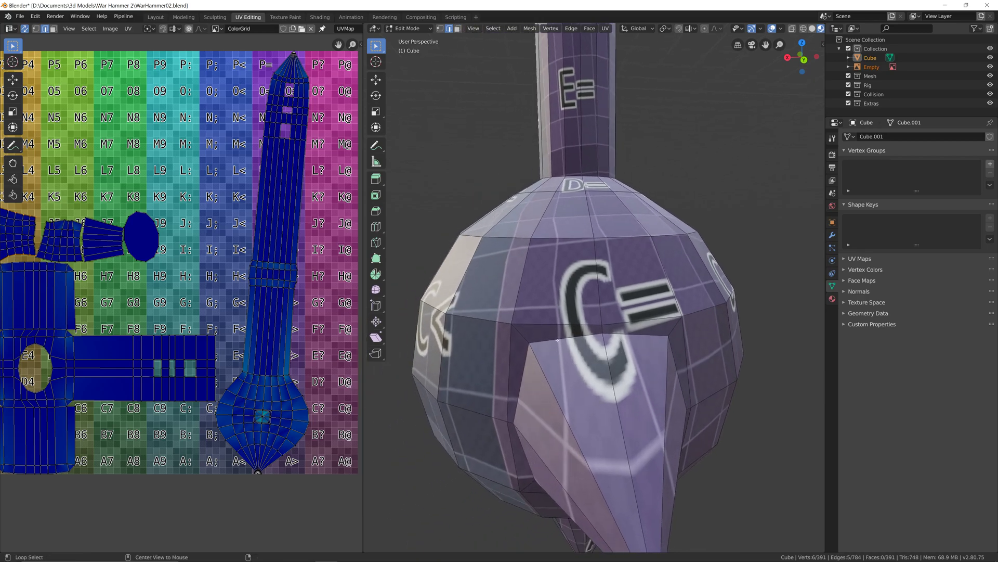
{"action": "middle_click_drag", "start_coordinate": [665, 451], "coordinate": [640, 399]}
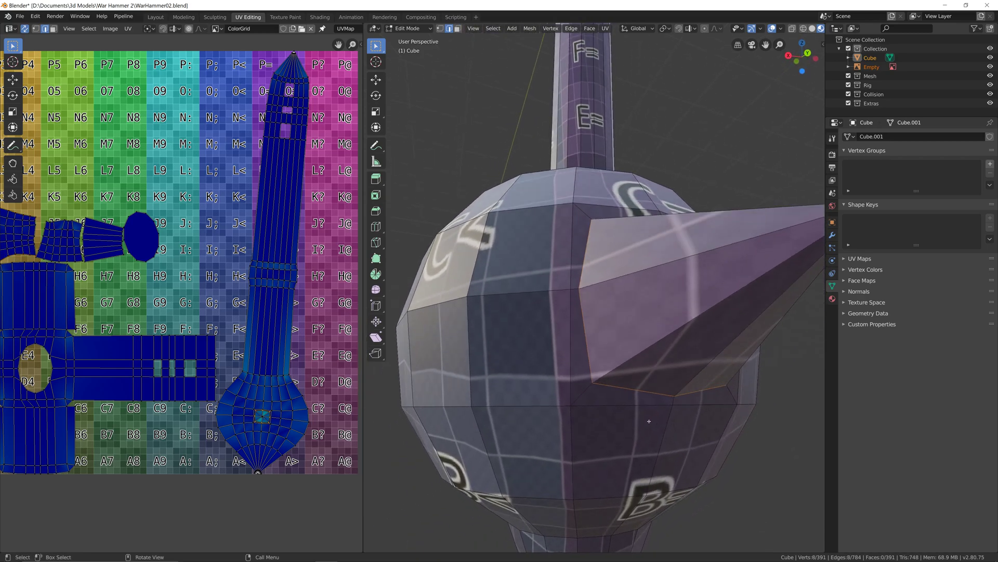
{"action": "key", "text": "ctrl+e"}
{"action": "left_click", "coordinate": [638, 393]}
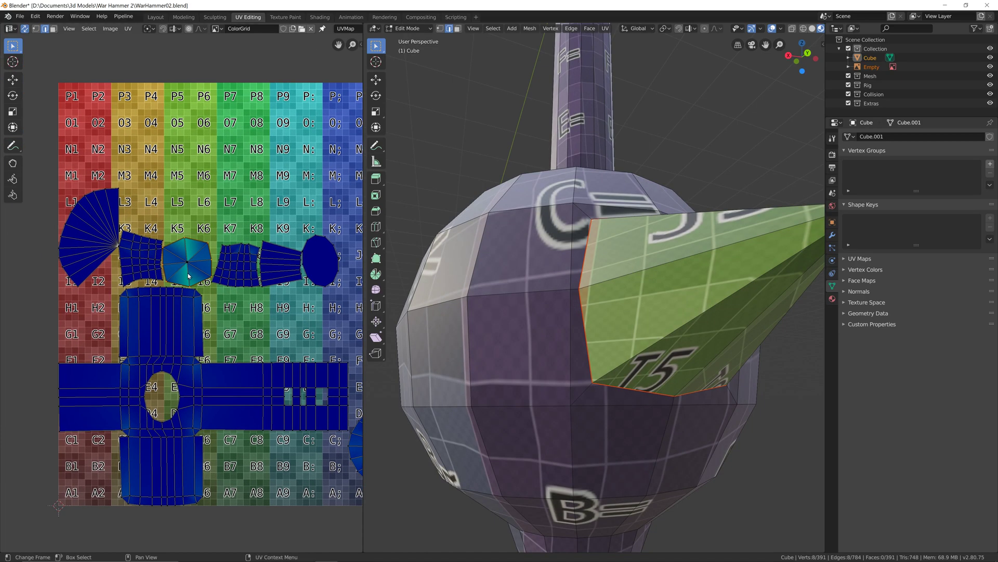
Select one lengthwise edge of the pommel's side spike, from base to tip, and mark it as a seam
{"action": "left_click", "coordinate": [668, 385]}
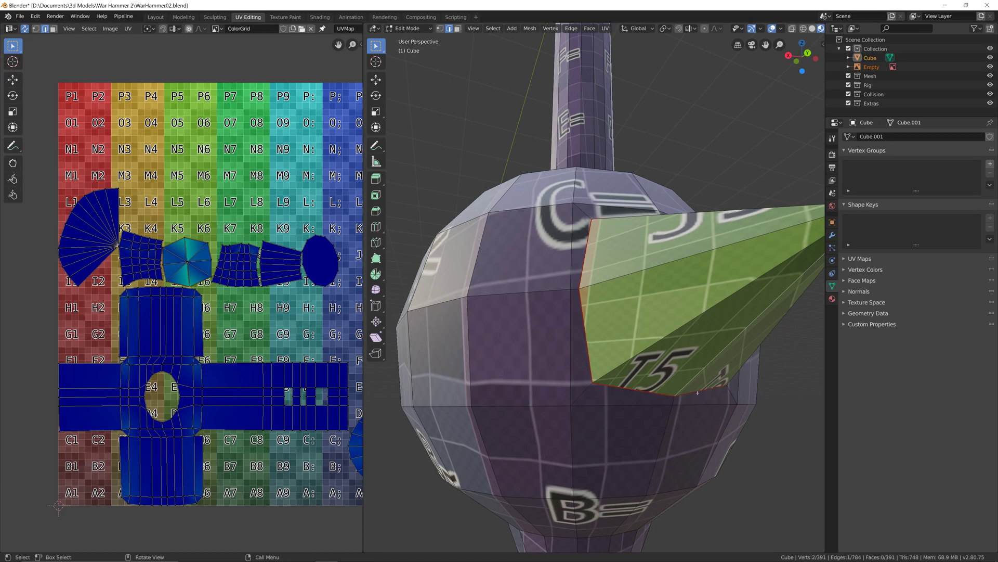
{"action": "left_click", "coordinate": [751, 280]}
{"action": "right_click", "coordinate": [745, 331]}
{"action": "right_click", "coordinate": [671, 334]}
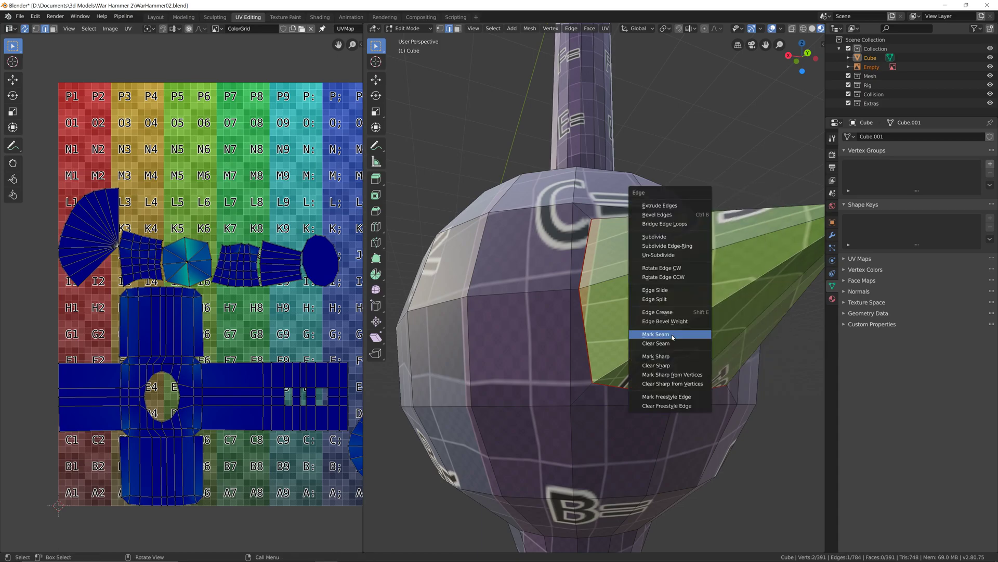
{"action": "left_click", "coordinate": [671, 334]}
{"action": "scroll", "coordinate": [158, 270], "scroll_direction": "up", "scroll_amount": 1}
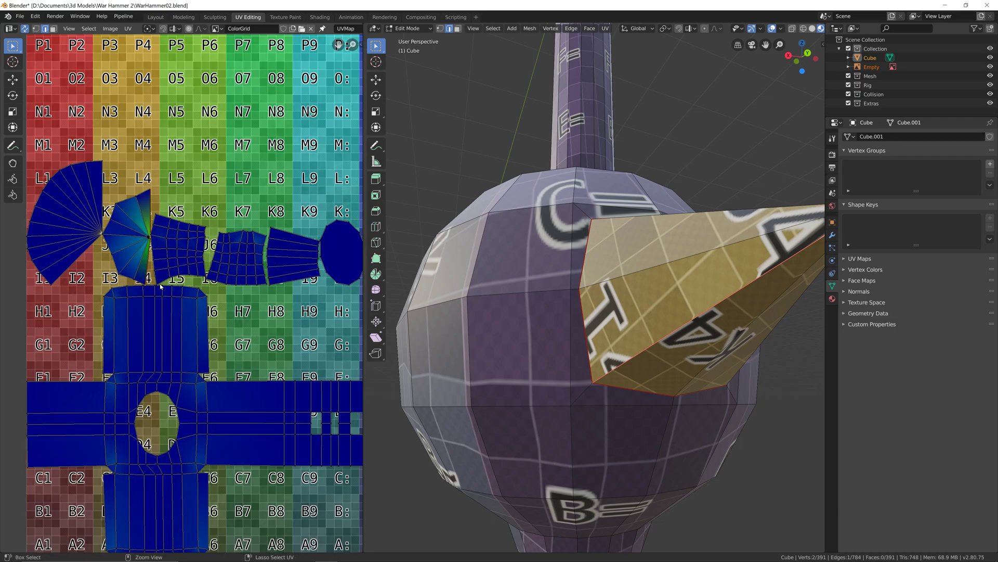
{"action": "key", "text": "ctrl+z"}
{"action": "middle_click_drag", "start_coordinate": [694, 414], "coordinate": [664, 423]}
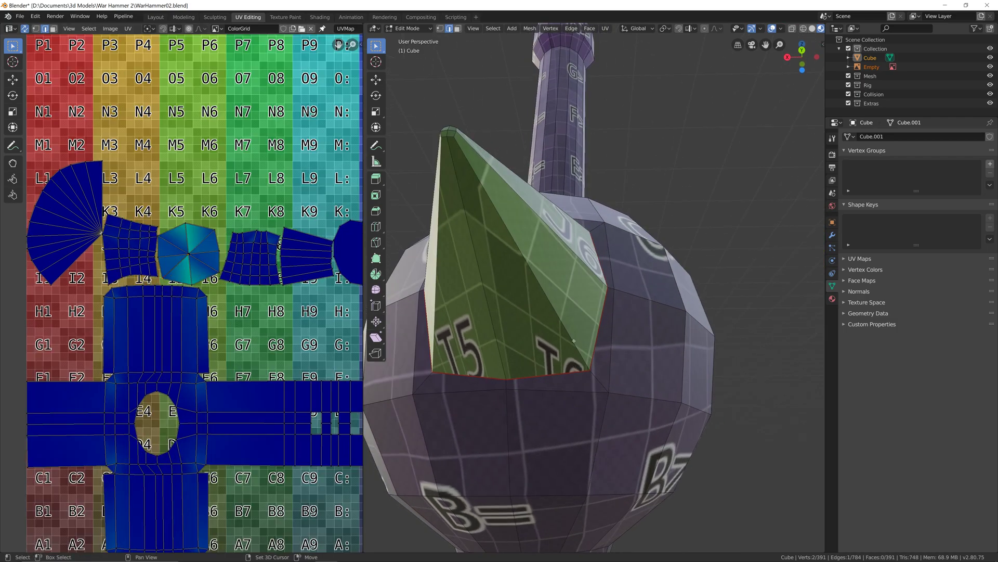
{"action": "middle_click_drag", "start_coordinate": [509, 301], "coordinate": [536, 333]}
{"action": "right_click", "coordinate": [541, 385]}
{"action": "left_click", "coordinate": [541, 385]}
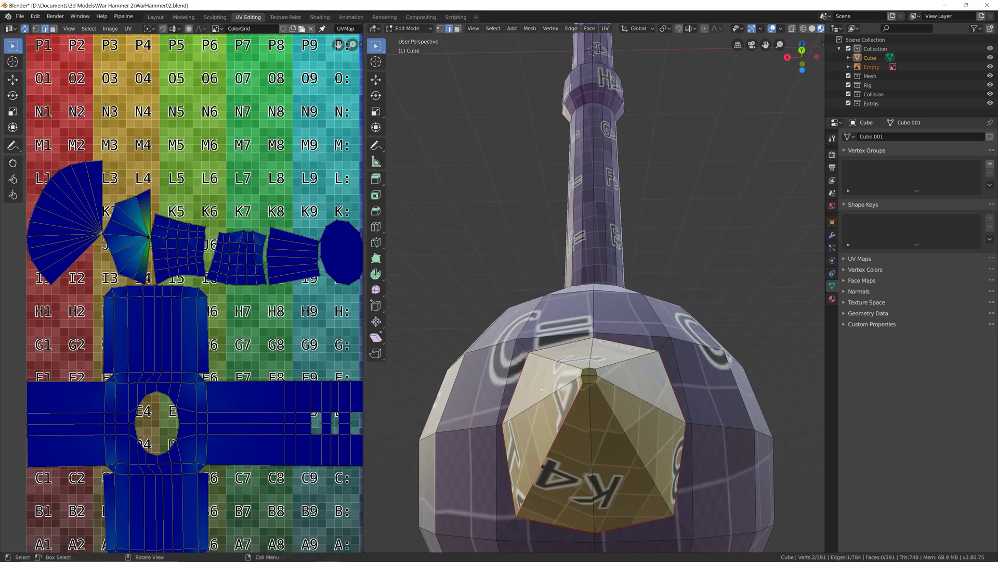
Select two short edges at the spike's tip in the UV layout and mark them as a seam
{"action": "scroll", "coordinate": [140, 265], "scroll_direction": "up", "scroll_amount": 2}
{"action": "scroll", "coordinate": [140, 265], "scroll_direction": "up", "scroll_amount": 8}
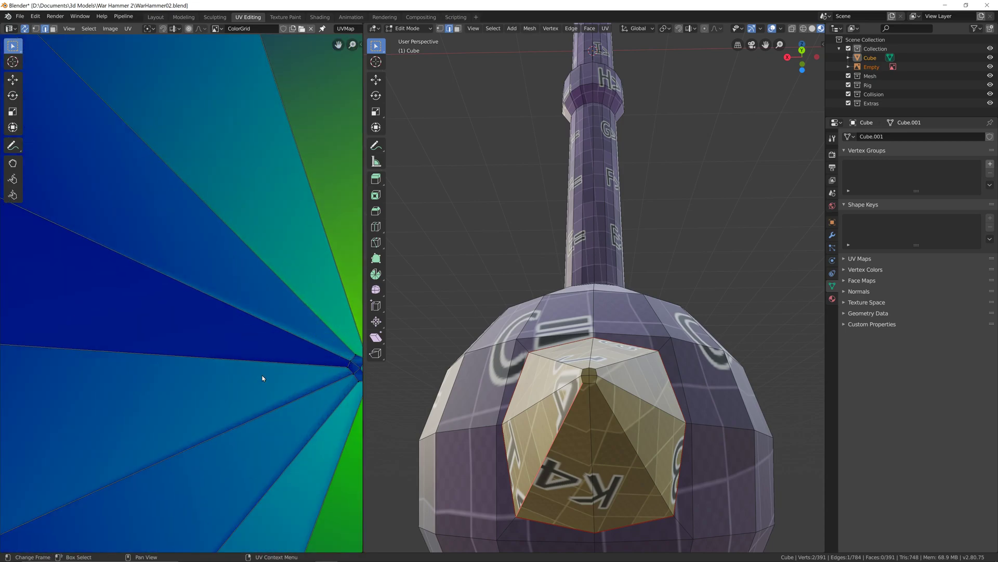
{"action": "scroll", "coordinate": [231, 349], "scroll_direction": "up", "scroll_amount": 2}
{"action": "left_click", "coordinate": [315, 295]}
{"action": "left_click", "coordinate": [317, 315], "text": "shift"}
{"action": "key", "text": "ctrl+e"}
{"action": "left_click", "coordinate": [301, 313]}
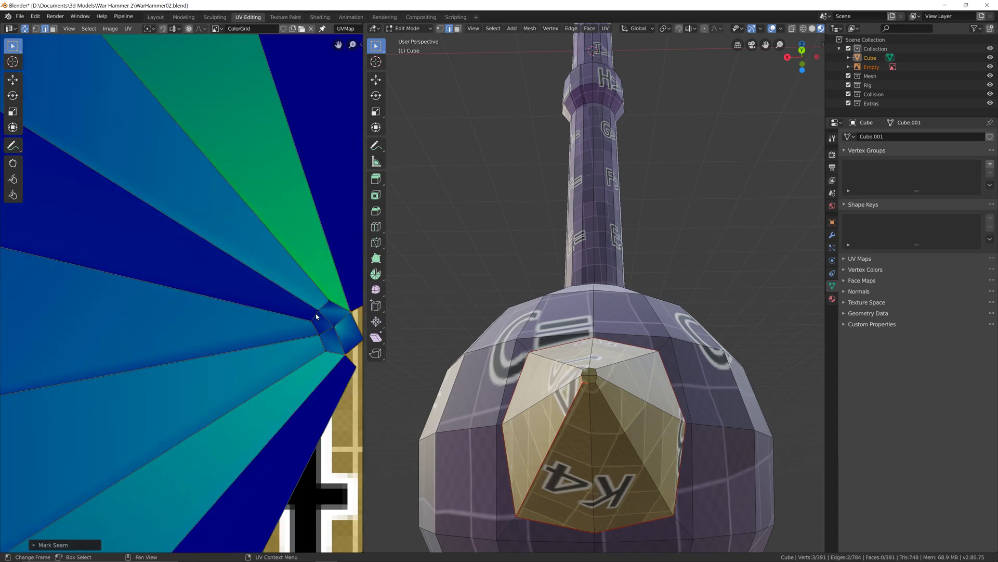
Try to mark another short edge at the spike's tip as a seam in the UV layout
{"action": "left_click", "coordinate": [344, 317]}
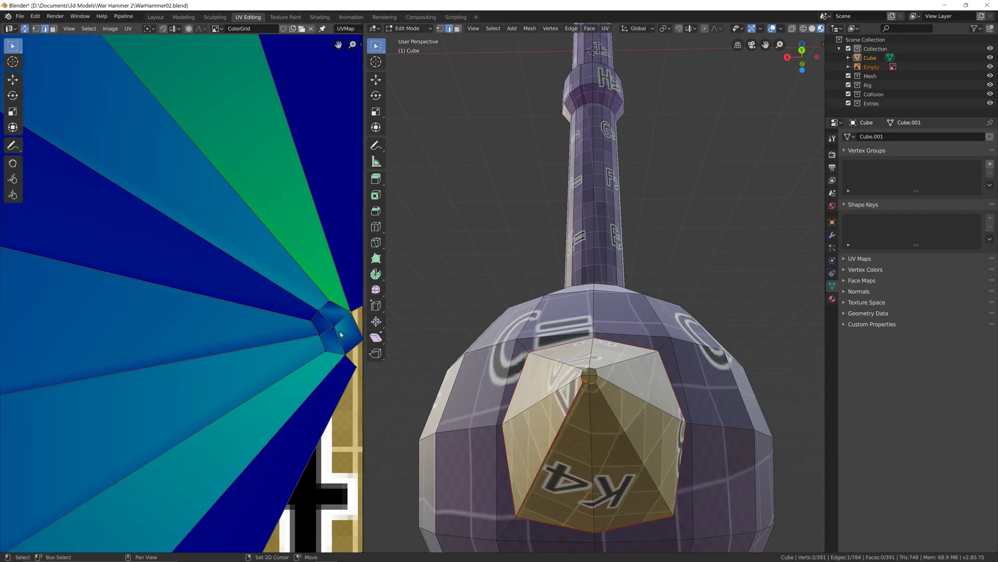
{"action": "middle_click_drag", "start_coordinate": [340, 334], "coordinate": [263, 330]}
{"action": "right_click", "coordinate": [263, 332]}
{"action": "left_click", "coordinate": [265, 337]}
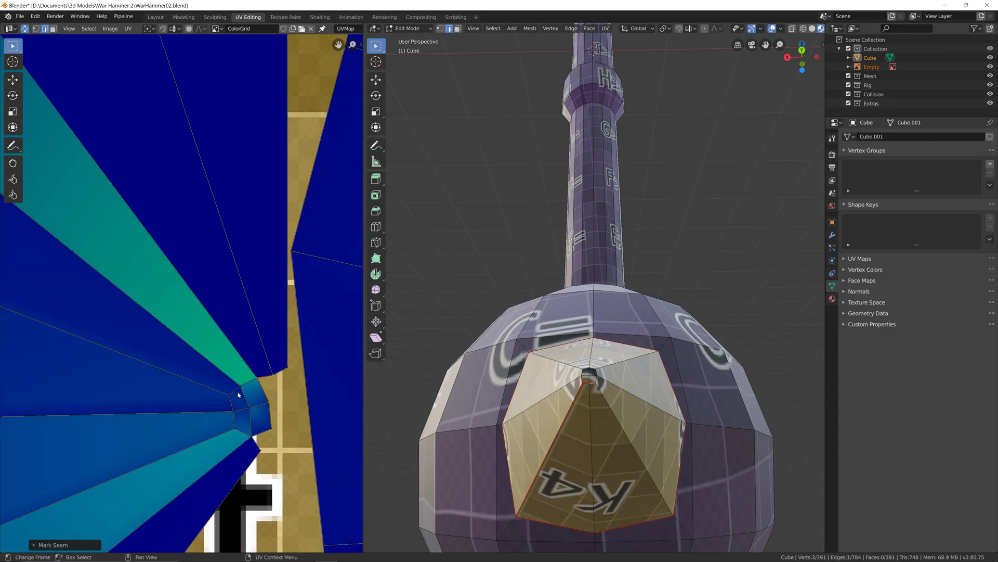
{"action": "scroll", "coordinate": [251, 396], "scroll_direction": "down", "scroll_amount": 4}
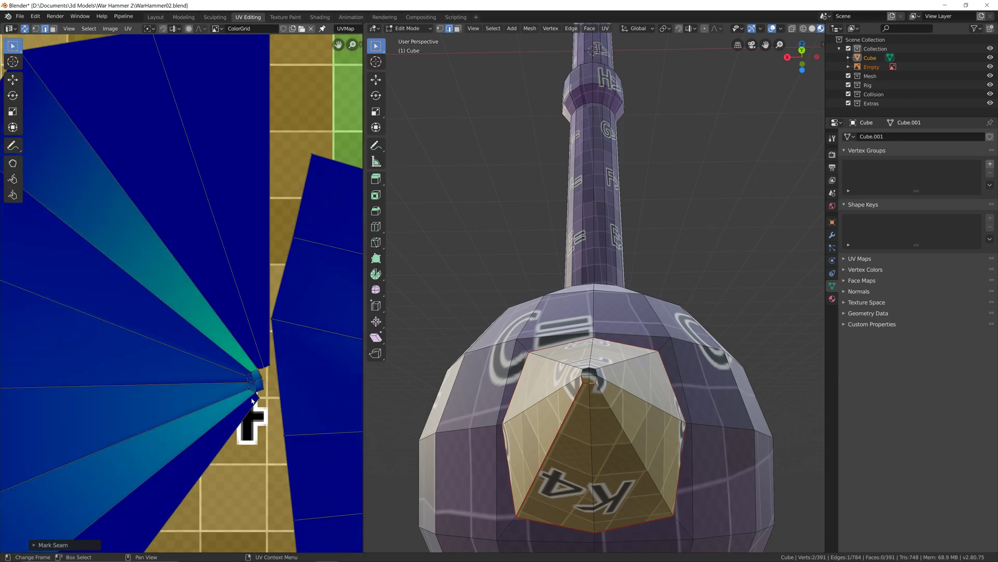
{"action": "key", "text": "ctrl+z"}
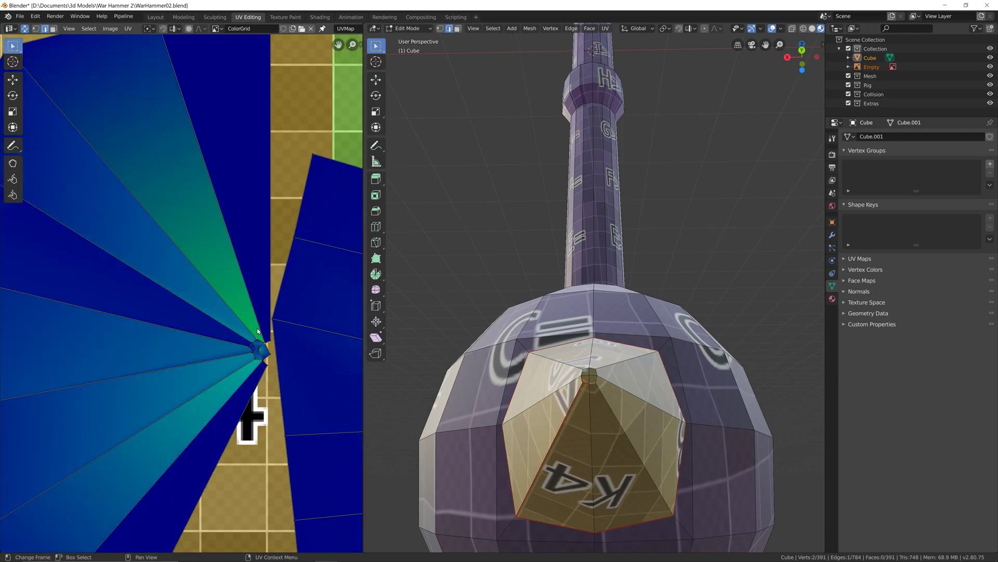
Try to mark an additional lengthwise edge of the side spike as a seam in the UV layout
{"action": "left_click", "coordinate": [257, 373], "text": "shift"}
{"action": "right_click", "coordinate": [259, 371]}
{"action": "left_click", "coordinate": [256, 371]}
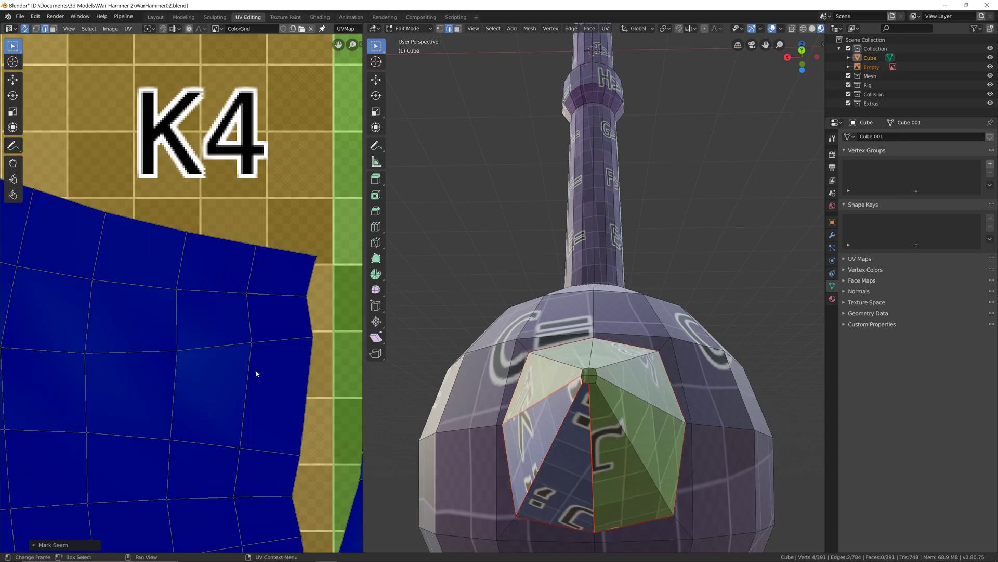
{"action": "scroll", "coordinate": [251, 398], "scroll_direction": "down", "scroll_amount": 5}
{"action": "scroll", "coordinate": [248, 406], "scroll_direction": "down", "scroll_amount": 1}
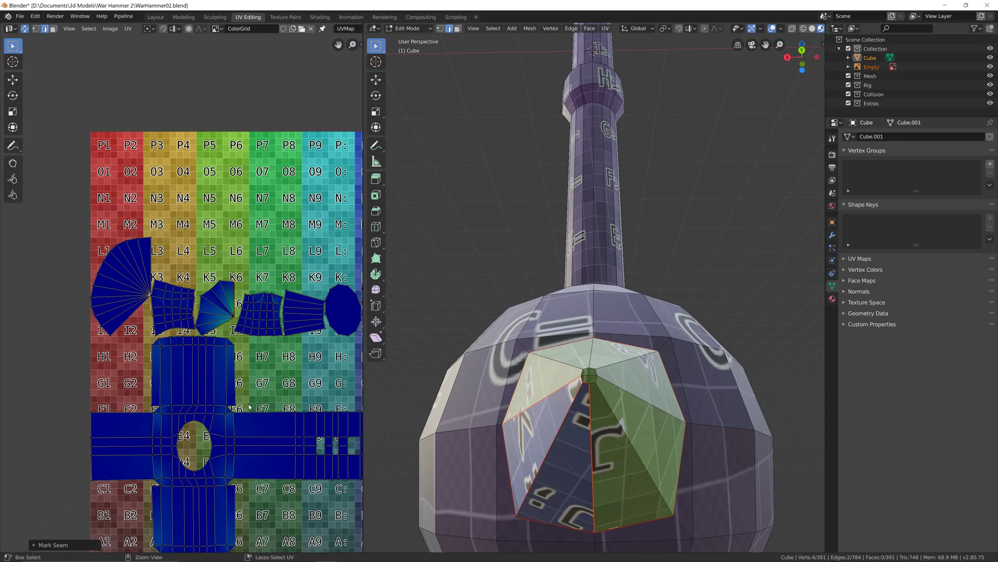
{"action": "key", "text": "ctrl+z"}
Select the opposite lengthwise edge of the spike's underside plus edges around its tip and mark them as a seam
{"action": "middle_click_drag", "start_coordinate": [607, 424], "coordinate": [525, 312]}
{"action": "left_click", "coordinate": [615, 324], "text": "shift"}
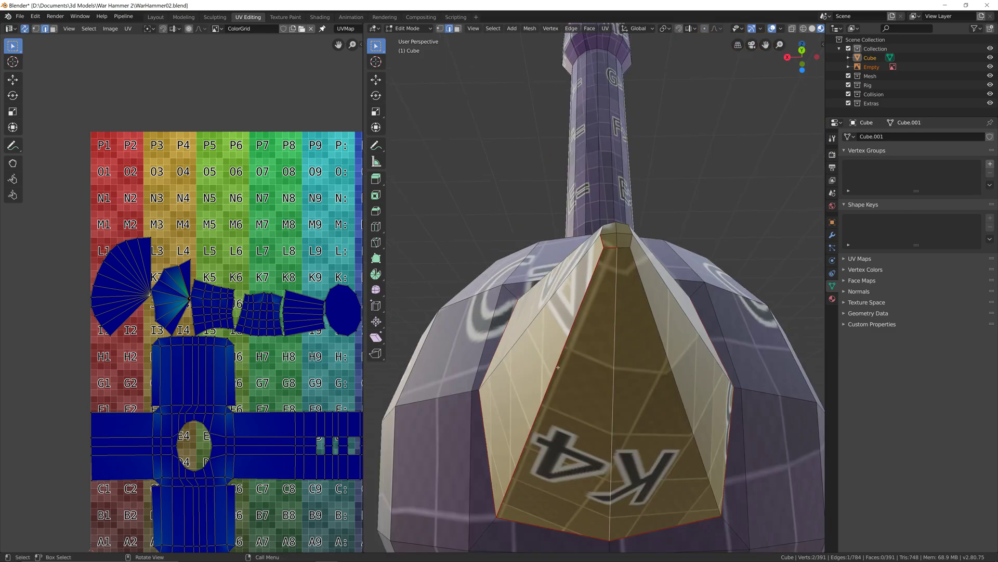
{"action": "middle_click_drag", "start_coordinate": [603, 228], "coordinate": [650, 406]}
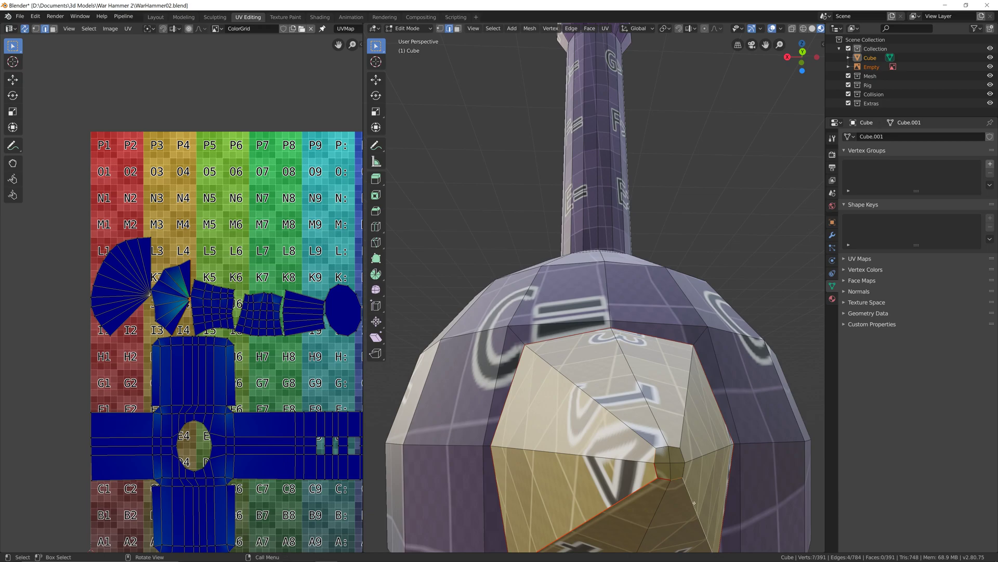
{"action": "right_click", "coordinate": [693, 503]}
{"action": "left_click", "coordinate": [683, 481]}
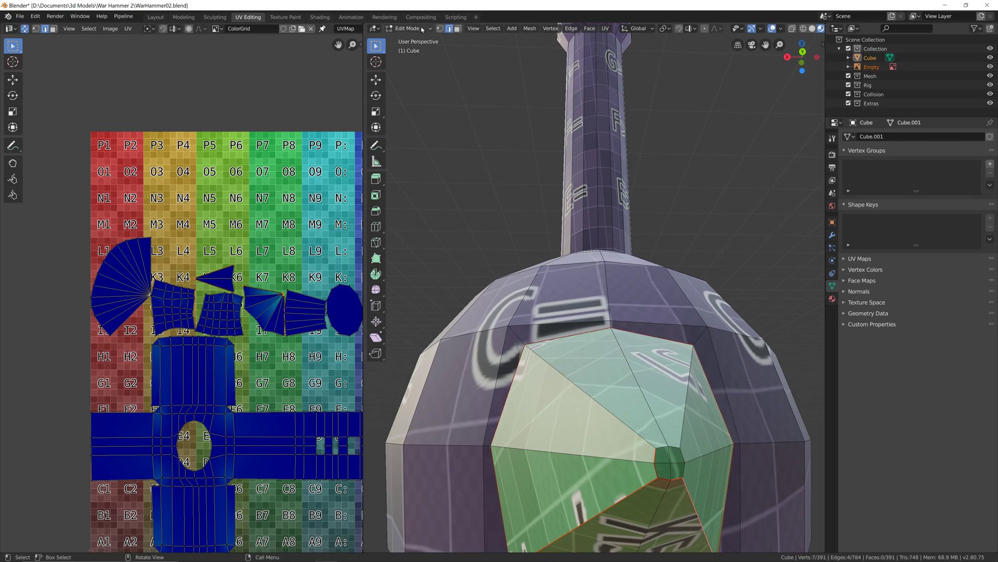
Identify the spike faces in the separate triangular UV island, and clear the seam from the lengthwise edge bordering them
{"action": "left_click", "coordinate": [458, 32]}
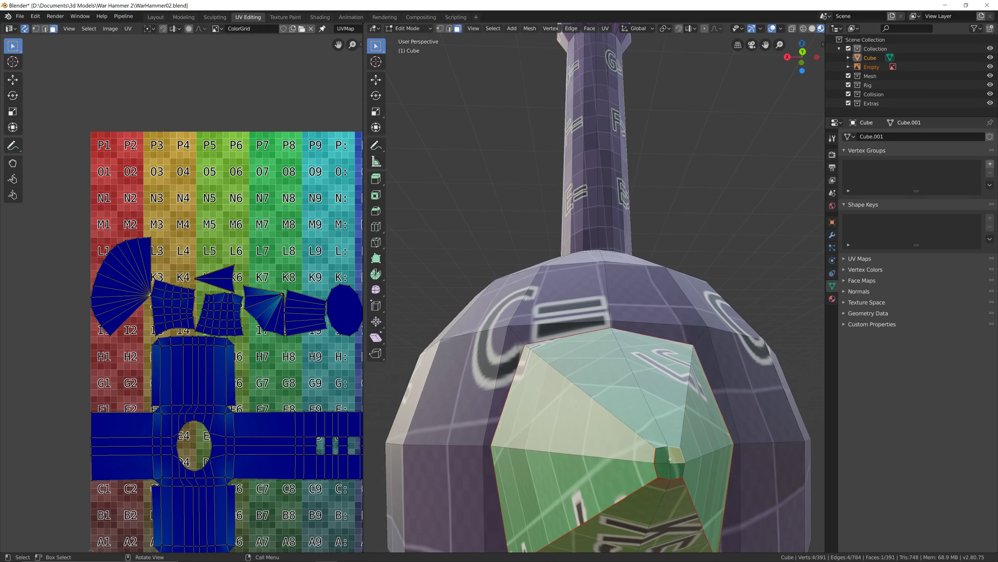
{"action": "left_click", "coordinate": [224, 279]}
{"action": "middle_click_drag", "start_coordinate": [588, 449], "coordinate": [587, 402]}
{"action": "scroll", "coordinate": [585, 402], "scroll_direction": "down", "scroll_amount": 2}
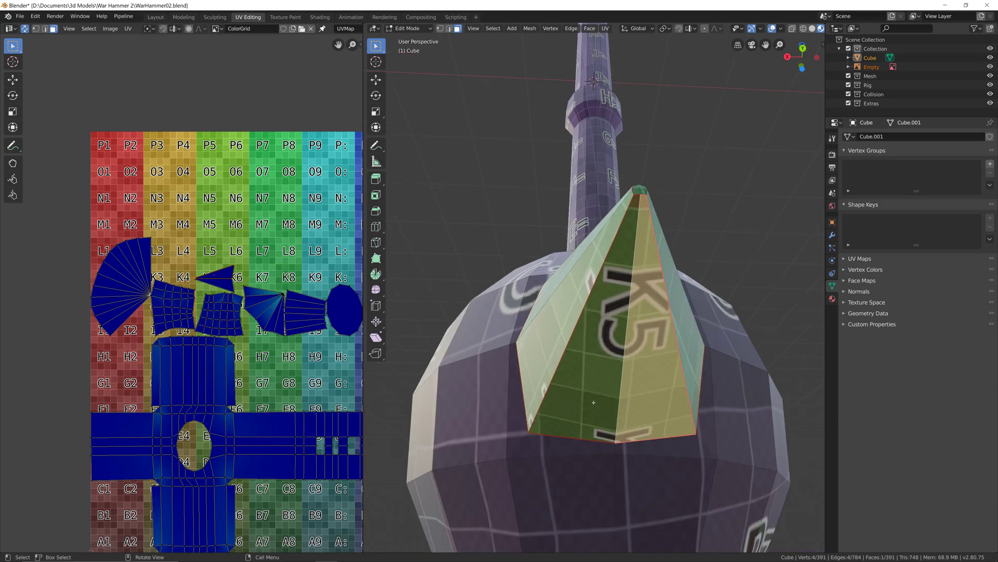
{"action": "left_click", "coordinate": [744, 266]}
{"action": "middle_click_drag", "start_coordinate": [676, 287], "coordinate": [597, 321]}
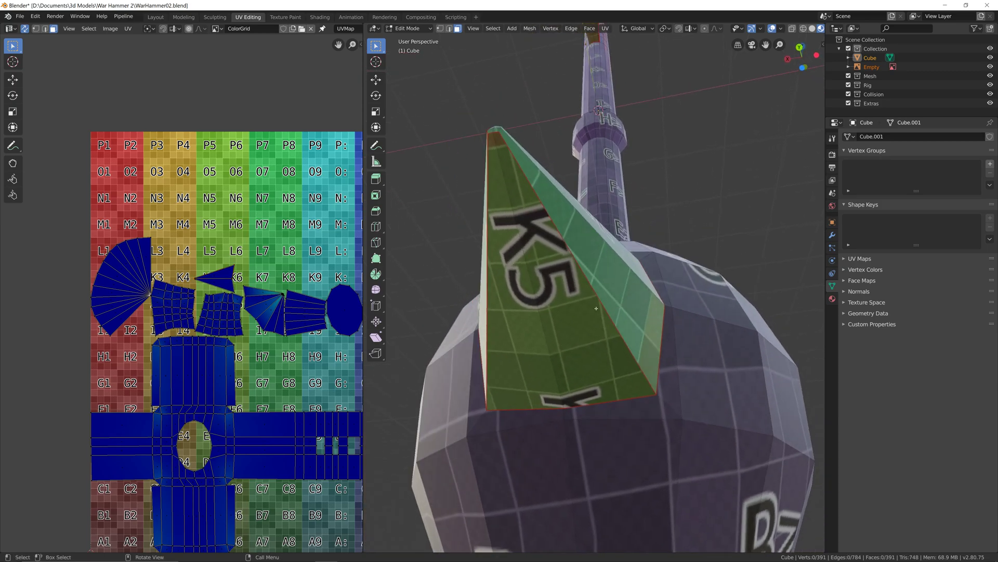
{"action": "left_click", "coordinate": [449, 29]}
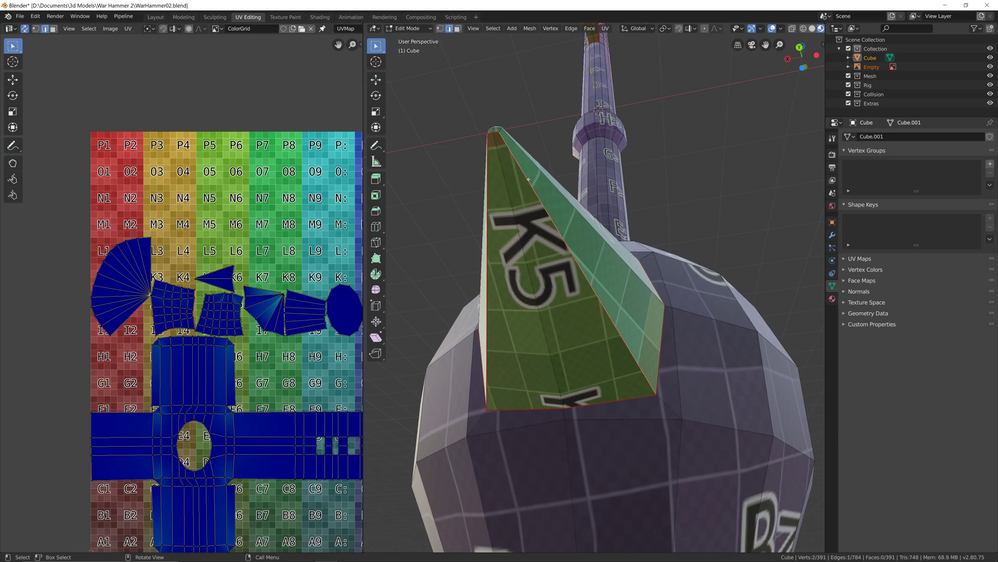
{"action": "left_click", "coordinate": [571, 29]}
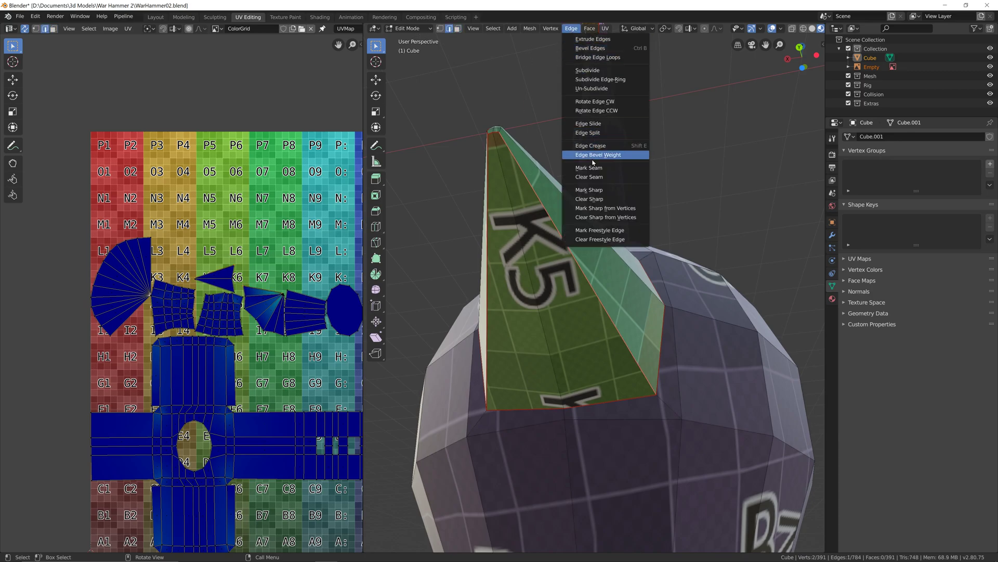
{"action": "left_click", "coordinate": [584, 175]}
{"action": "middle_click_drag", "start_coordinate": [582, 240], "coordinate": [667, 415]}
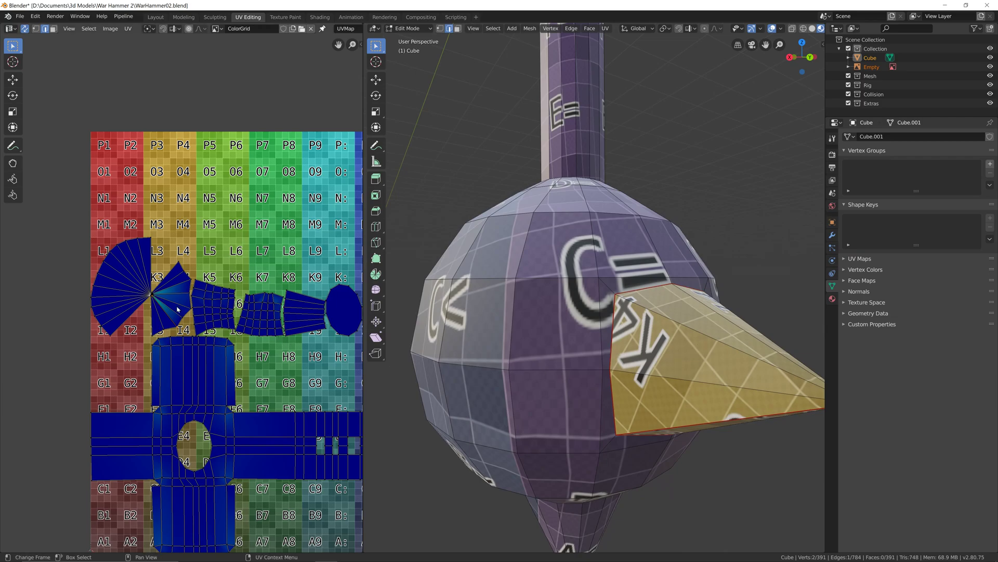
Examine the colour grid on all sides of the pommel and its side spike
{"action": "middle_click_drag", "start_coordinate": [673, 403], "coordinate": [600, 305]}
{"action": "middle_click_drag", "start_coordinate": [555, 351], "coordinate": [554, 355]}
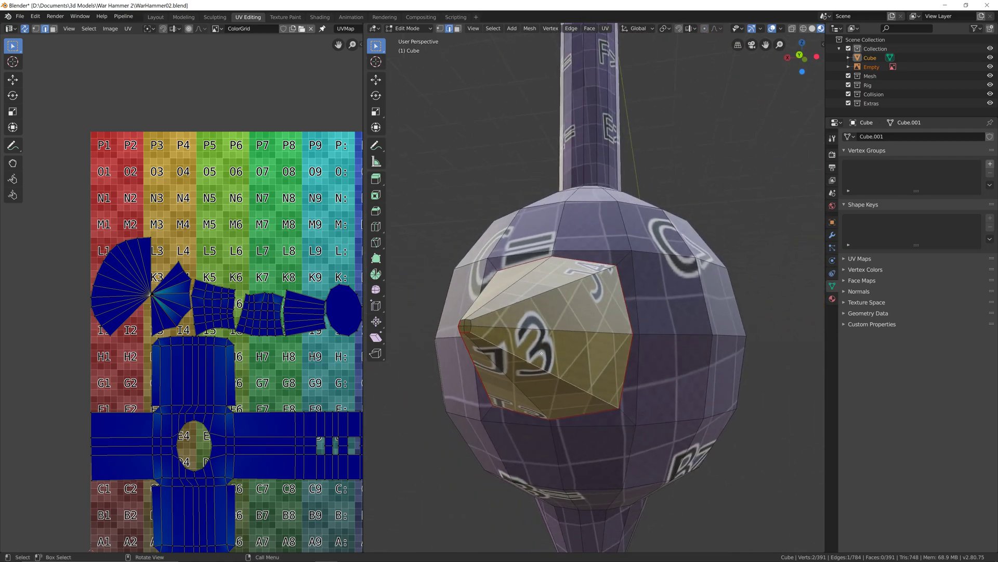
{"action": "middle_click_drag", "start_coordinate": [511, 313], "coordinate": [586, 255]}
{"action": "scroll", "coordinate": [593, 394], "scroll_direction": "down", "scroll_amount": 4}
{"action": "middle_click_drag", "start_coordinate": [561, 308], "coordinate": [588, 356]}
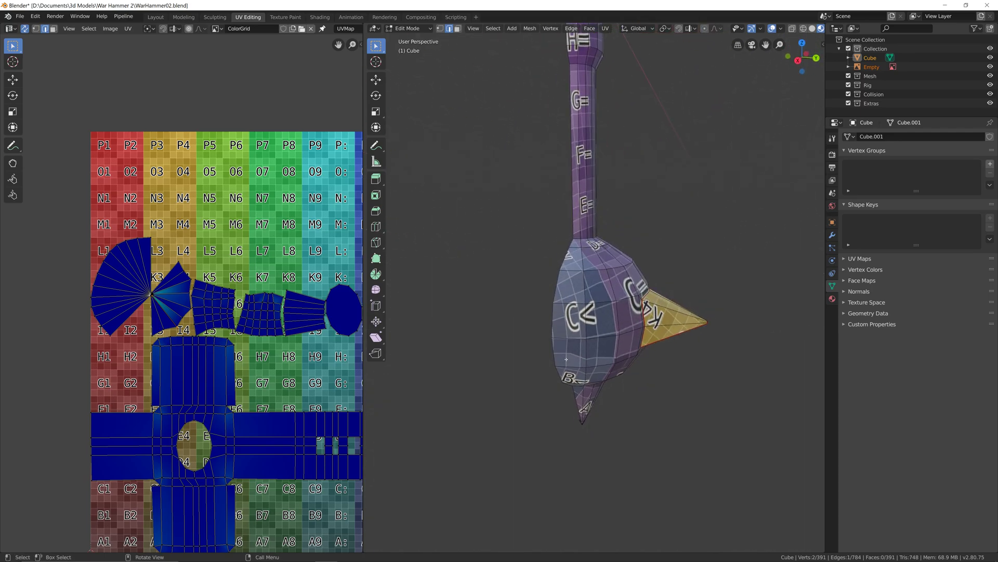
Select the entire hammer mesh together with all of its UV islands
{"action": "middle_click_drag", "start_coordinate": [322, 382], "coordinate": [207, 251]}
{"action": "middle_click_drag", "start_coordinate": [360, 366], "coordinate": [305, 335]}
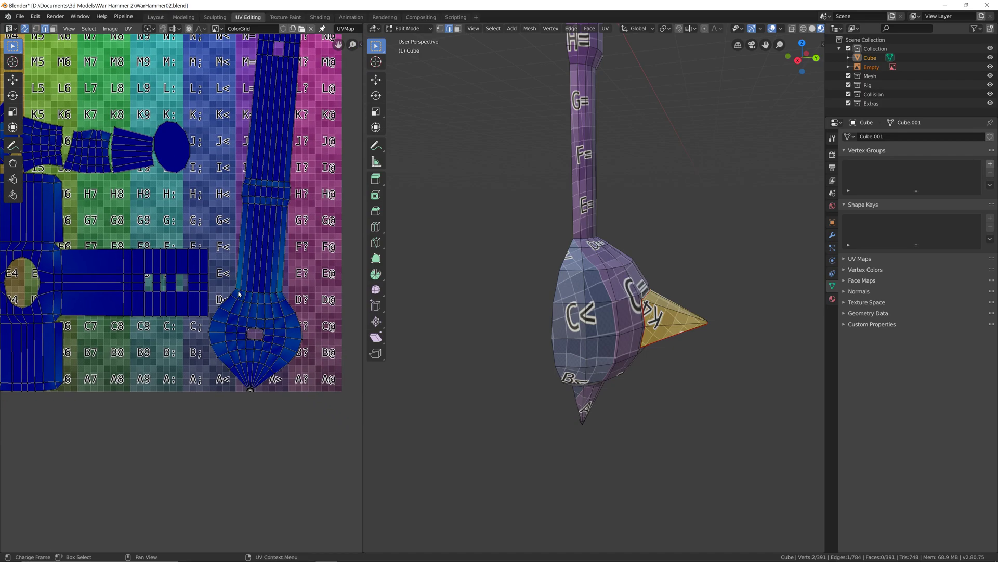
{"action": "scroll", "coordinate": [283, 274], "scroll_direction": "down", "scroll_amount": 3}
{"action": "key", "text": "a"}
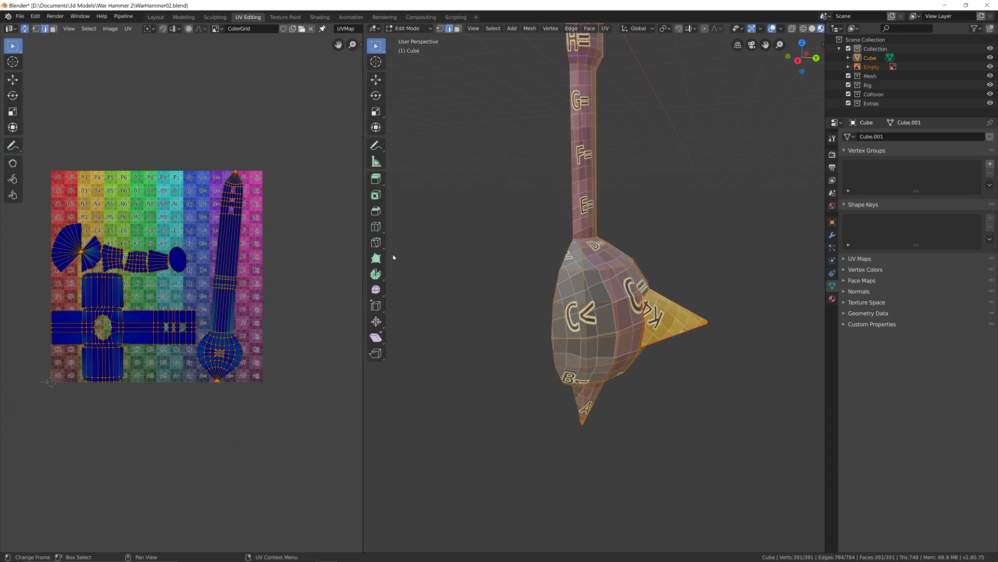
Average the scale of all the hammer's UV islands and pack them into the UV square
{"action": "middle_click_drag", "start_coordinate": [554, 180], "coordinate": [626, 329], "text": "shift"}
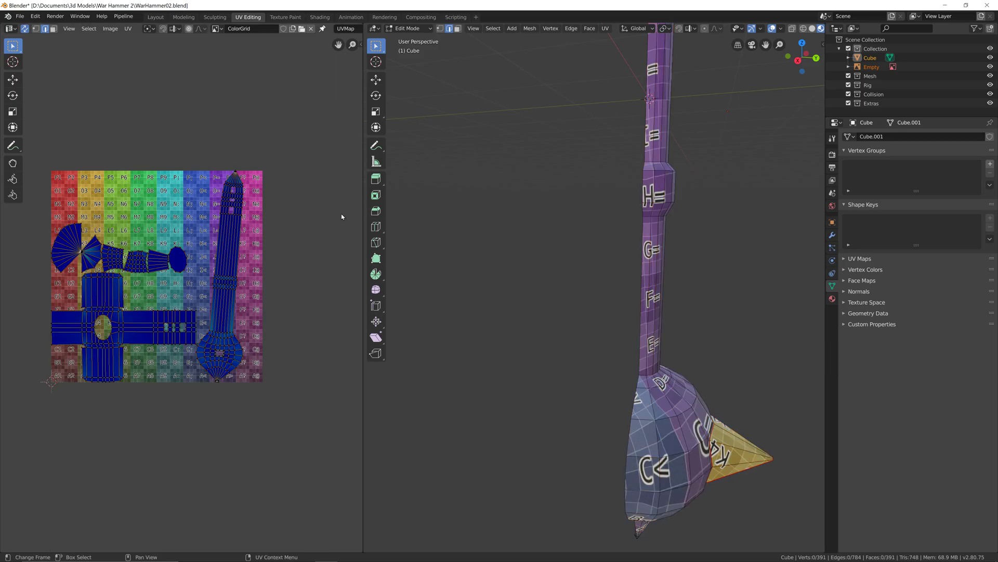
{"action": "left_click", "coordinate": [135, 29]}
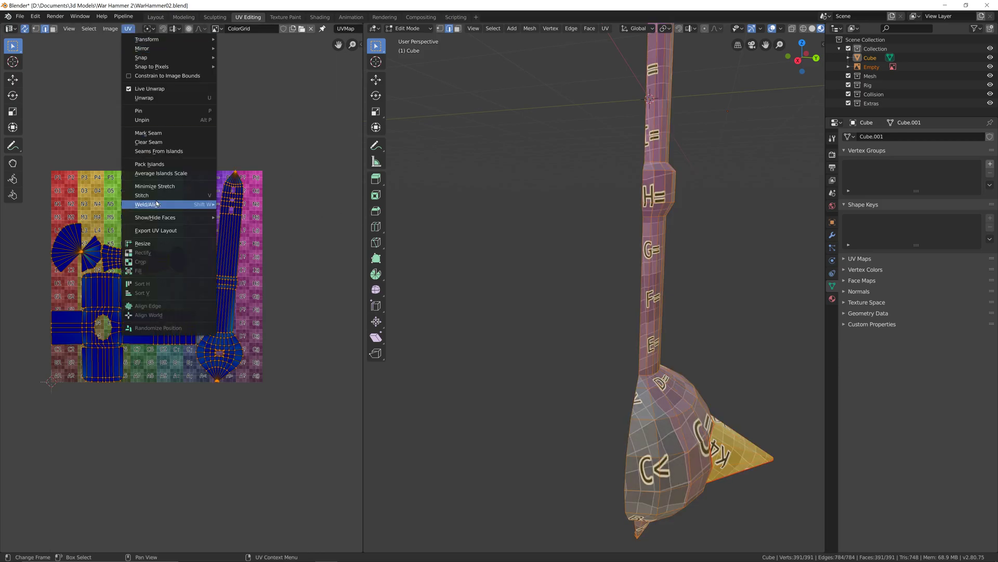
{"action": "left_click", "coordinate": [166, 174]}
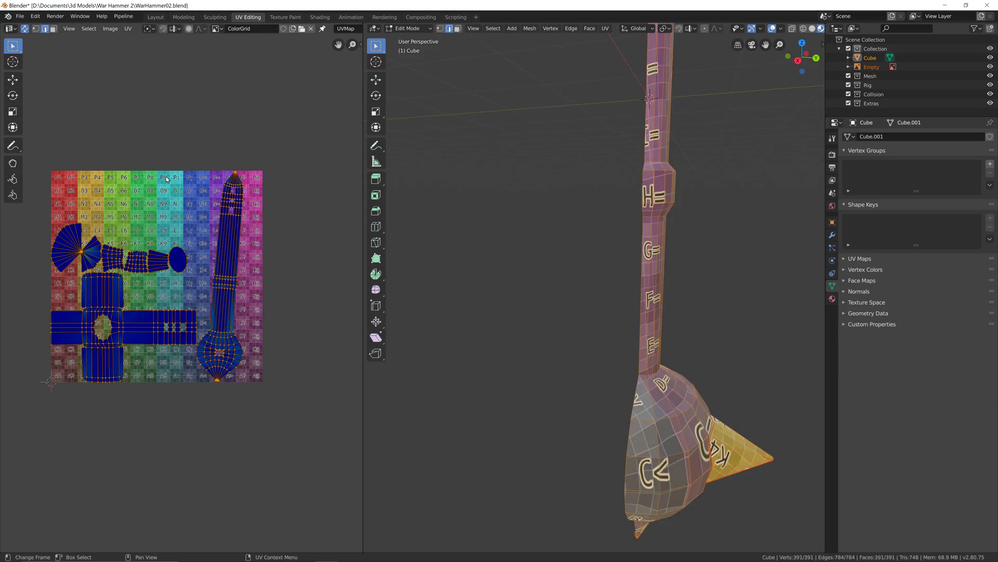
{"action": "left_click", "coordinate": [134, 29]}
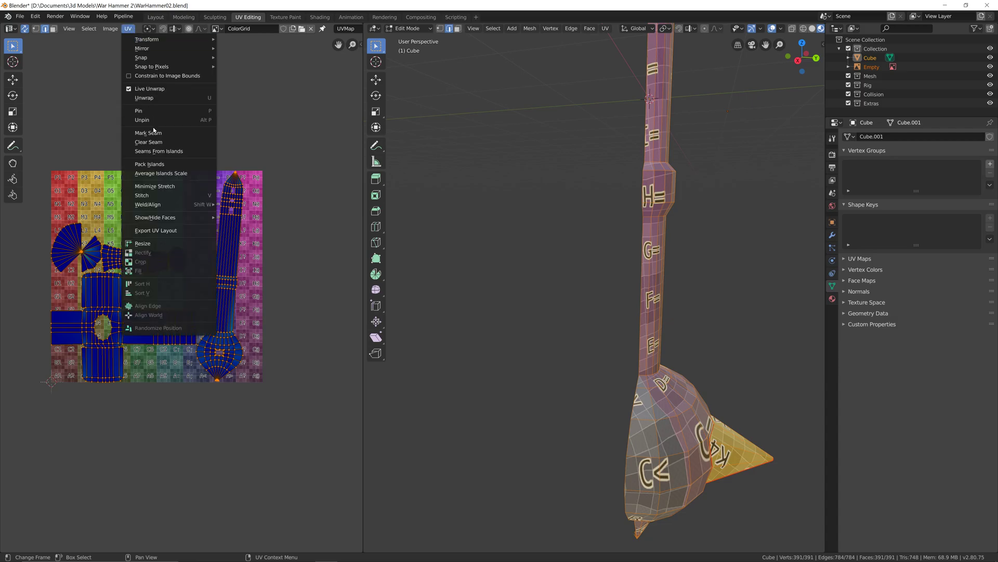
{"action": "left_click", "coordinate": [167, 164]}
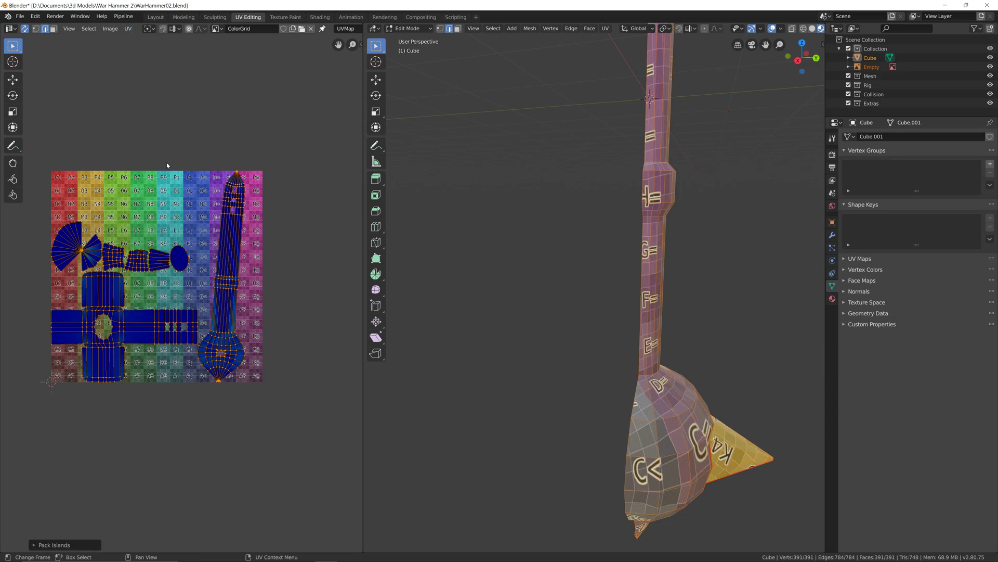
{"action": "left_click", "coordinate": [240, 282]}
{"action": "middle_click_drag", "start_coordinate": [244, 278], "coordinate": [275, 282]}
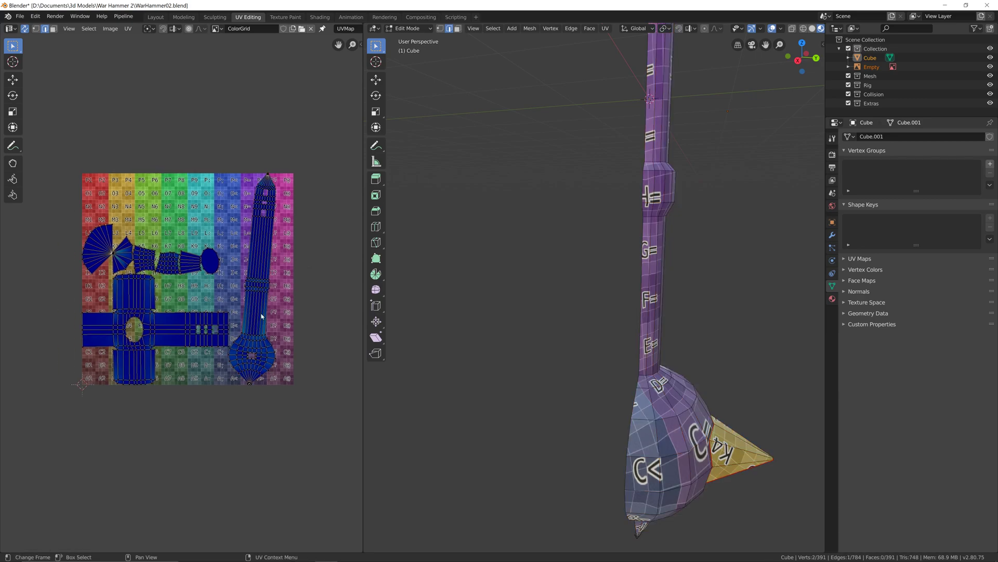
{"action": "left_click_drag", "start_coordinate": [304, 407], "coordinate": [234, 142]}
{"action": "key", "text": "s"}
{"action": "right_click", "coordinate": [259, 156]}
{"action": "key", "text": "alt+a"}
{"action": "key", "text": "b"}
{"action": "left_click_drag", "start_coordinate": [303, 227], "coordinate": [228, 146]}
Bring up the hammer half in the Layout workspace with textured material shading, in Object Mode
{"action": "middle_click_drag", "start_coordinate": [688, 301], "coordinate": [644, 316], "text": "shift"}
{"action": "scroll", "coordinate": [643, 316], "scroll_direction": "down", "scroll_amount": 2}
{"action": "key", "text": "Tab"}
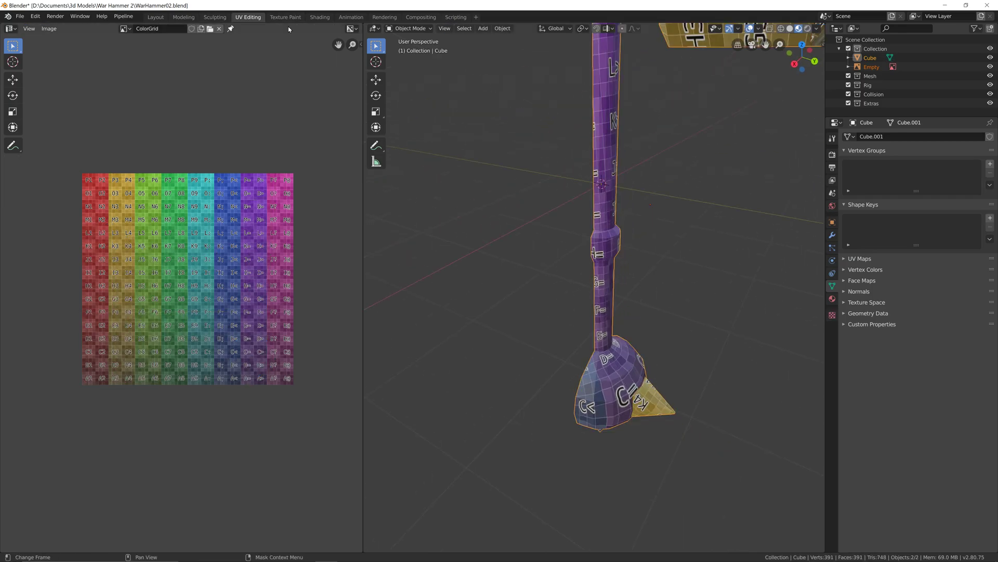
{"action": "left_click", "coordinate": [156, 17]}
{"action": "key", "text": "Tab"}
{"action": "key", "text": "x"}
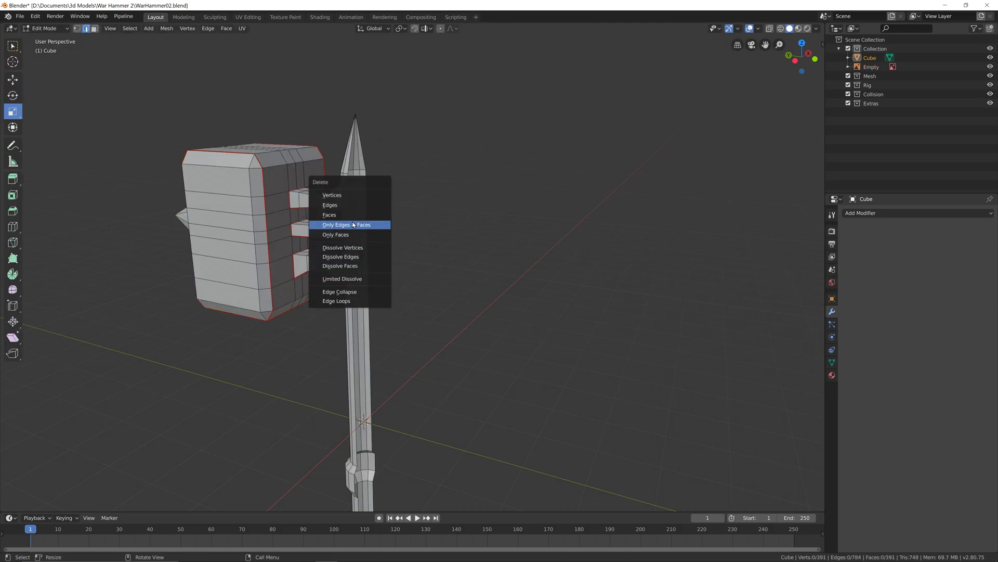
{"action": "key", "text": "z"}
{"action": "left_click", "coordinate": [511, 244]}
{"action": "middle_click_drag", "start_coordinate": [515, 251], "coordinate": [412, 249]}
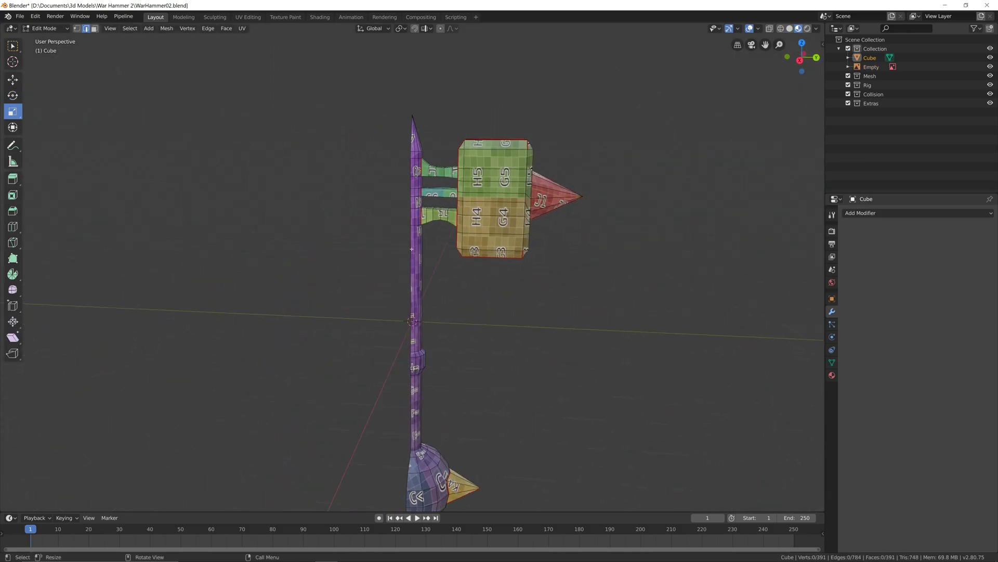
{"action": "key", "text": "Tab"}
Add a Mirror modifier to the hammer half and have it mirror across the Y axis only
{"action": "left_click", "coordinate": [832, 375]}
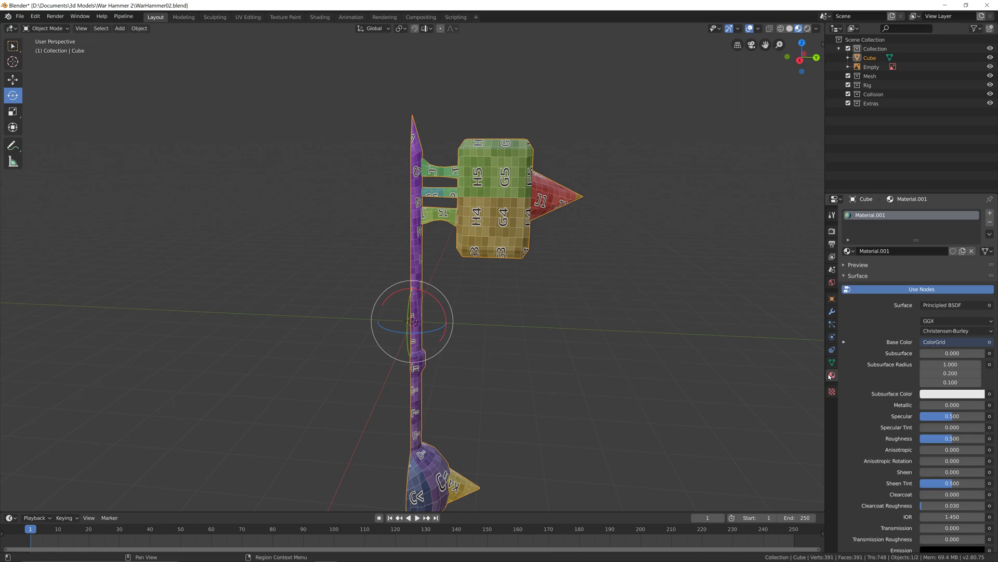
{"action": "left_click", "coordinate": [832, 311]}
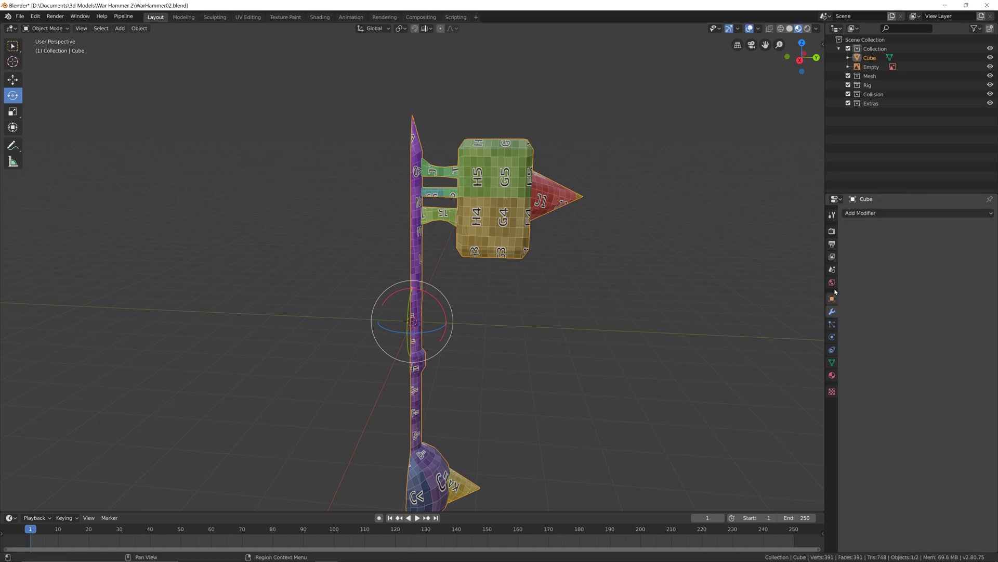
{"action": "left_click", "coordinate": [862, 214]}
{"action": "left_click", "coordinate": [809, 303]}
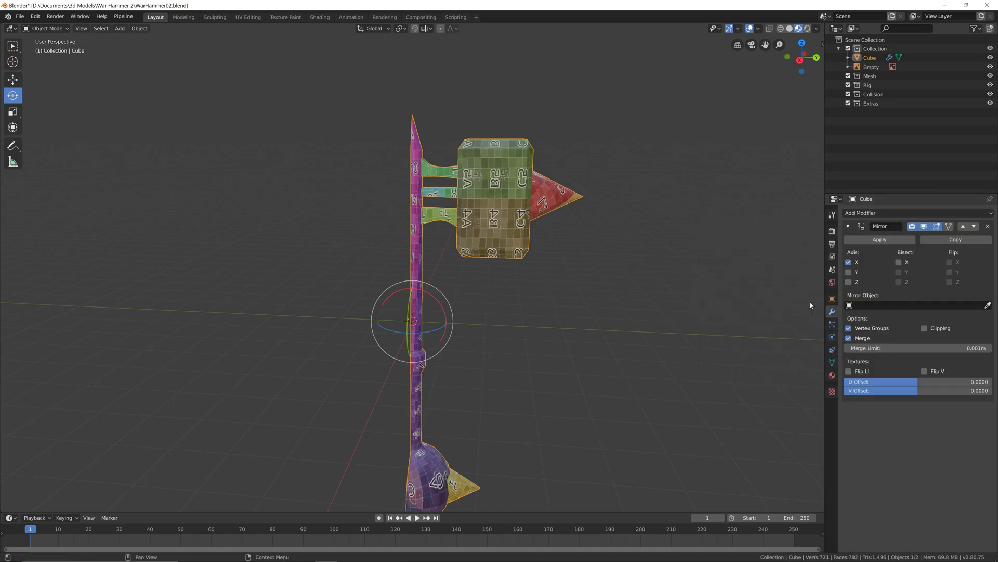
{"action": "left_click", "coordinate": [849, 263]}
{"action": "left_click", "coordinate": [850, 272]}
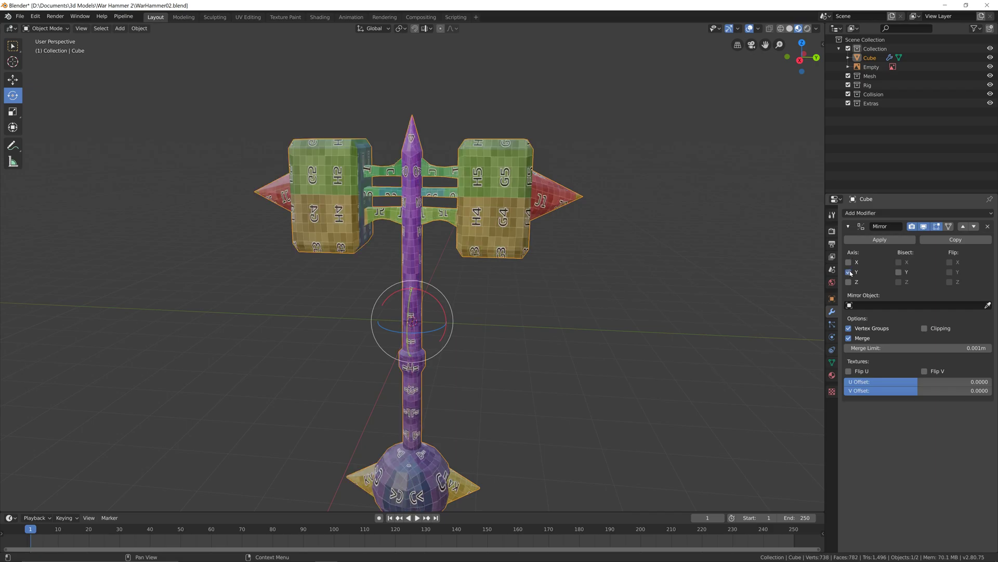
Try mirroring the hammer across Z and across X in addition to Y, keeping only Y enabled
{"action": "left_click", "coordinate": [849, 282]}
{"action": "left_click", "coordinate": [849, 281]}
{"action": "left_click", "coordinate": [849, 262]}
{"action": "middle_click_drag", "start_coordinate": [738, 278], "coordinate": [683, 283]}
{"action": "middle_click_drag", "start_coordinate": [619, 280], "coordinate": [598, 276]}
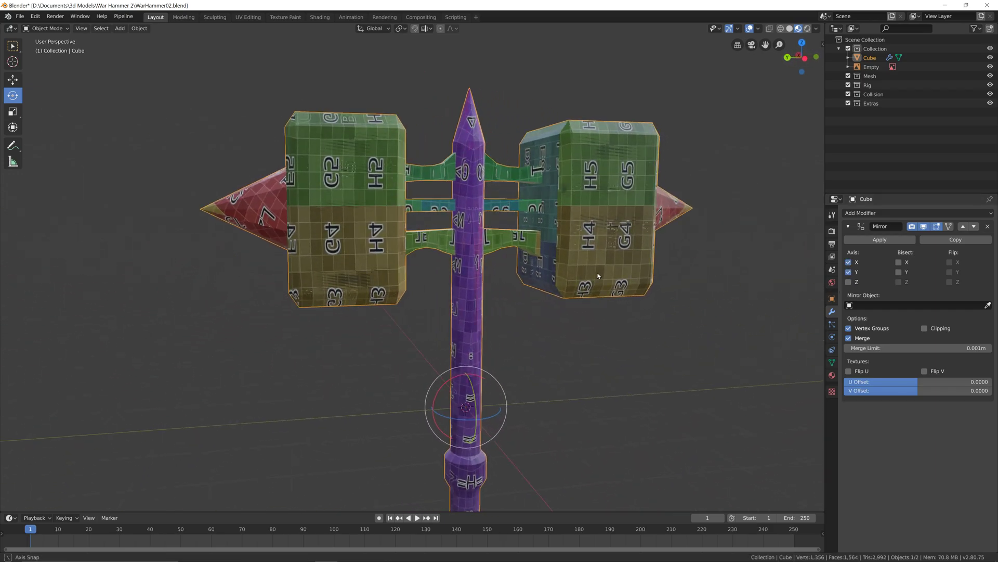
{"action": "left_click", "coordinate": [849, 262]}
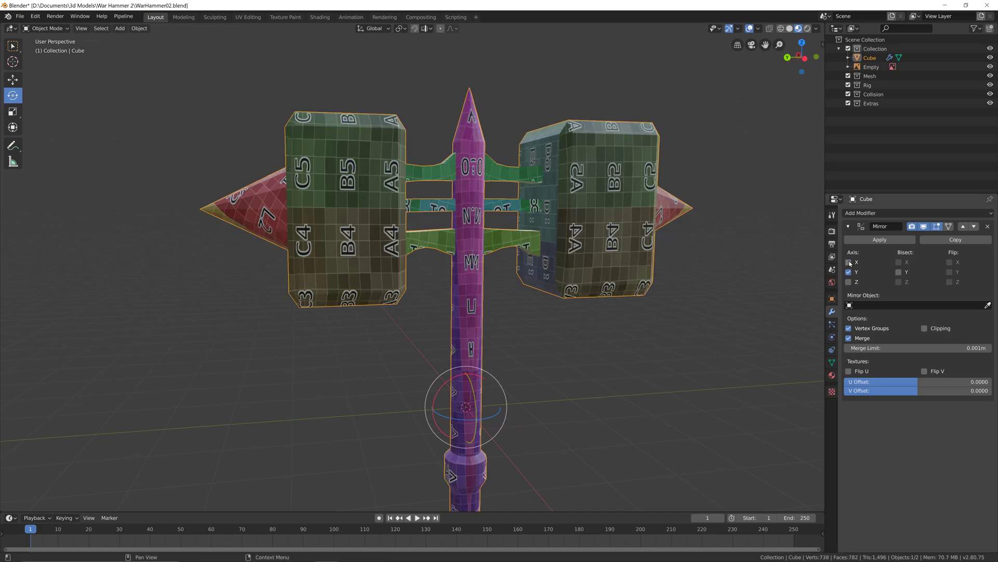
Examine the colour grid on the mirrored hammer from the front, back and above, from its head down to the pommel
{"action": "middle_click_drag", "start_coordinate": [548, 313], "coordinate": [456, 356]}
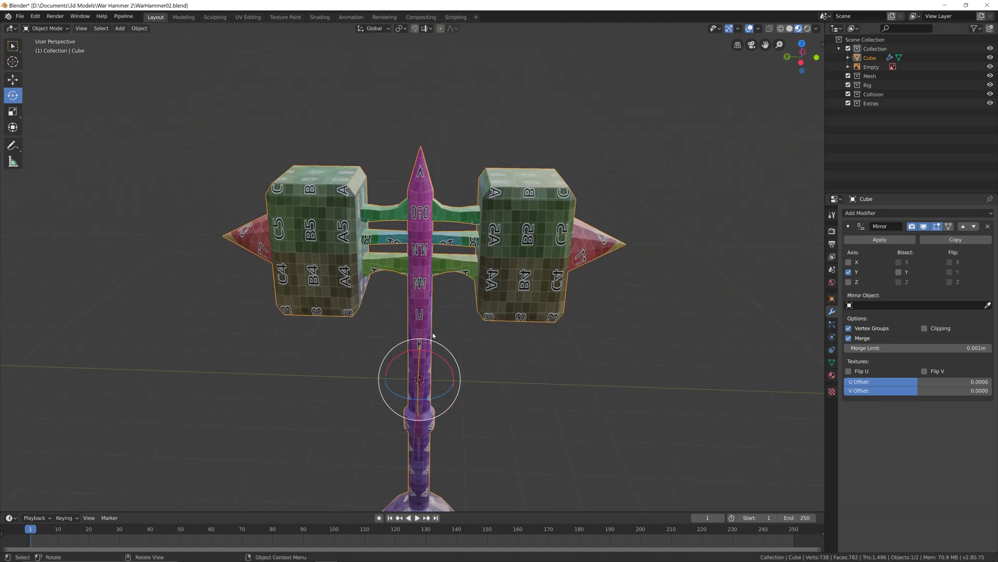
{"action": "middle_click_drag", "start_coordinate": [517, 292], "coordinate": [605, 392]}
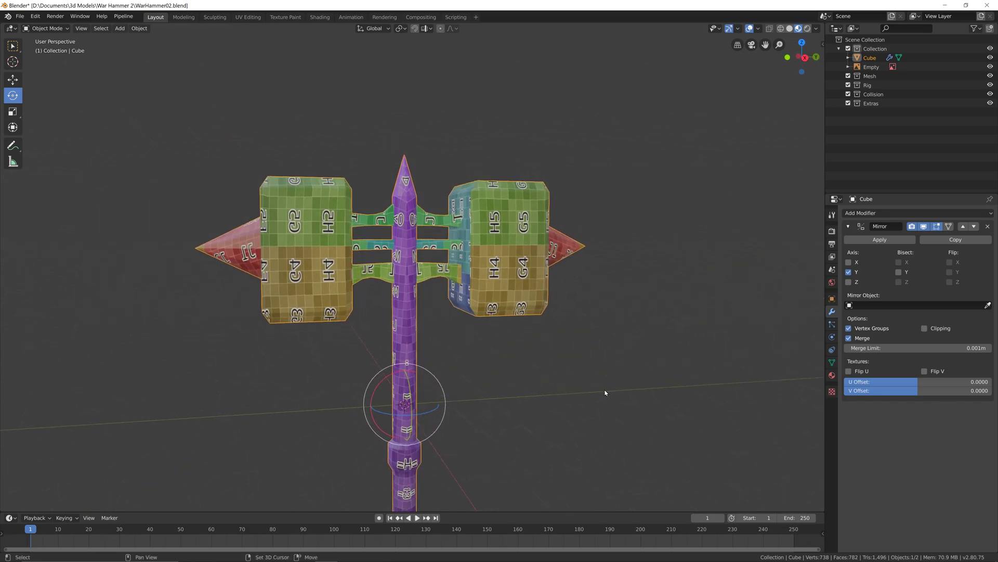
{"action": "scroll", "coordinate": [526, 348], "scroll_direction": "down", "scroll_amount": 4}
{"action": "middle_click_drag", "start_coordinate": [537, 395], "coordinate": [548, 305], "text": "shift"}
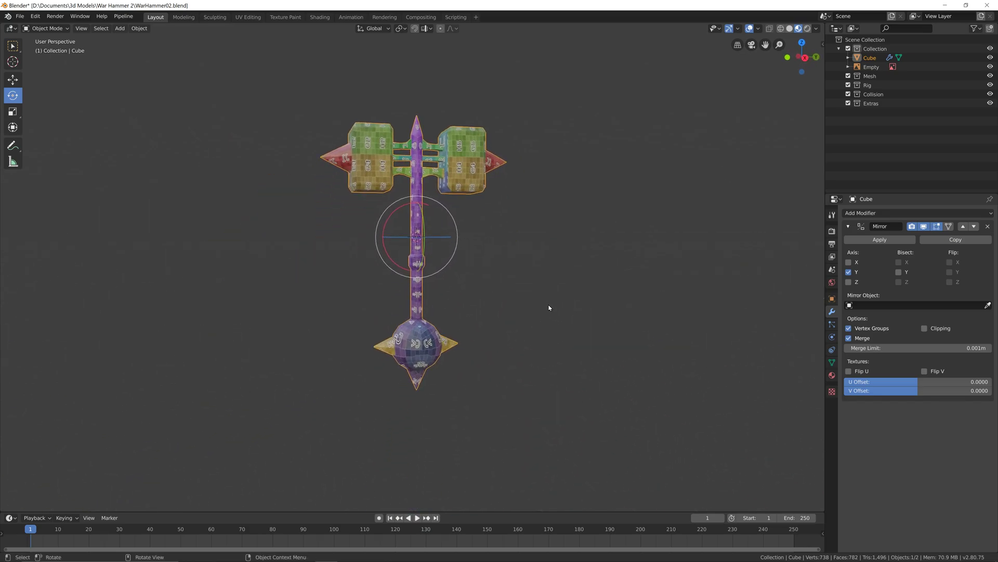
{"action": "scroll", "coordinate": [523, 243], "scroll_direction": "up", "scroll_amount": 2}
{"action": "middle_click_drag", "start_coordinate": [522, 243], "coordinate": [532, 302], "text": "shift"}
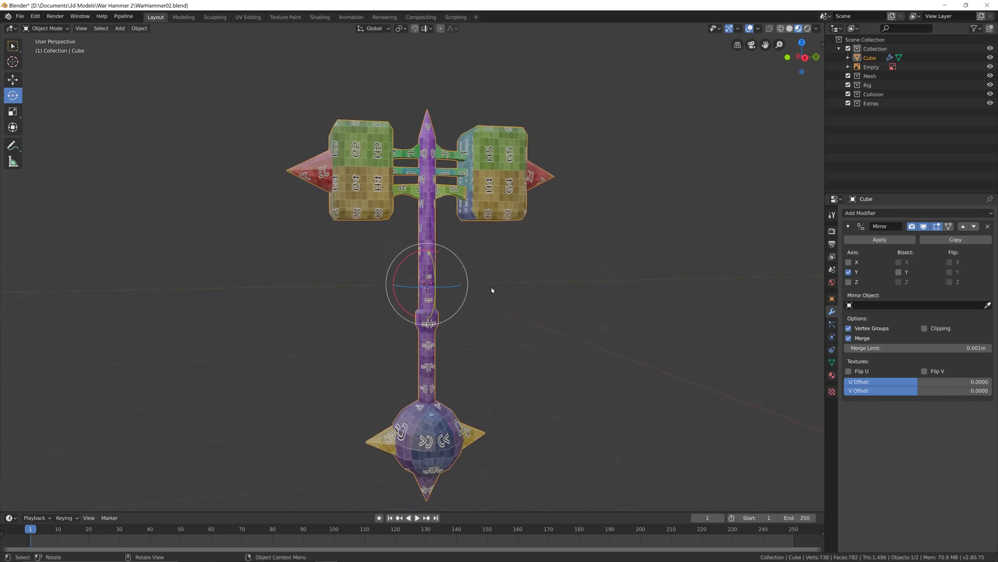
{"action": "middle_click_drag", "start_coordinate": [393, 183], "coordinate": [606, 266]}
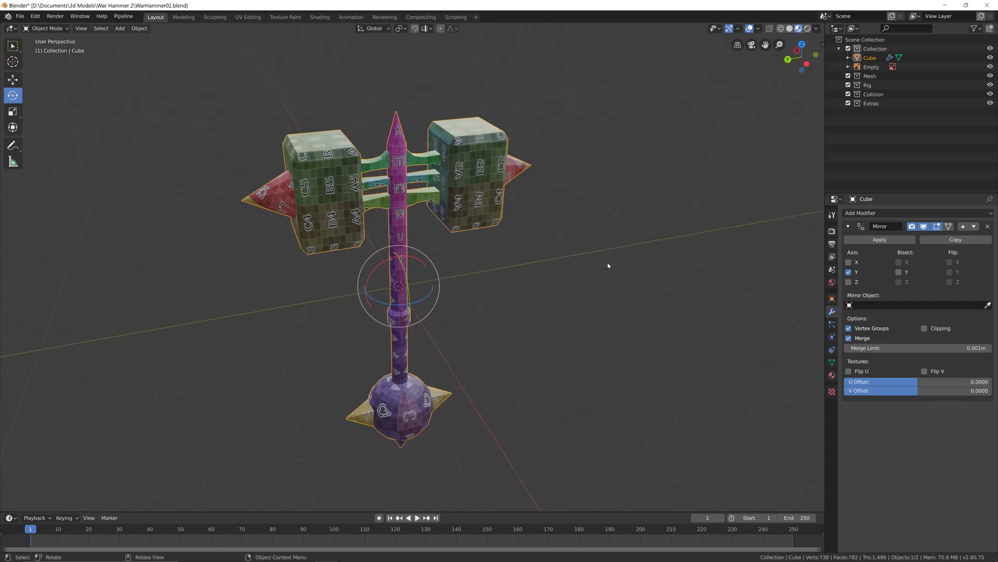
{"action": "middle_click_drag", "start_coordinate": [413, 259], "coordinate": [599, 268]}
{"action": "middle_click_drag", "start_coordinate": [519, 359], "coordinate": [530, 322], "text": "shift"}
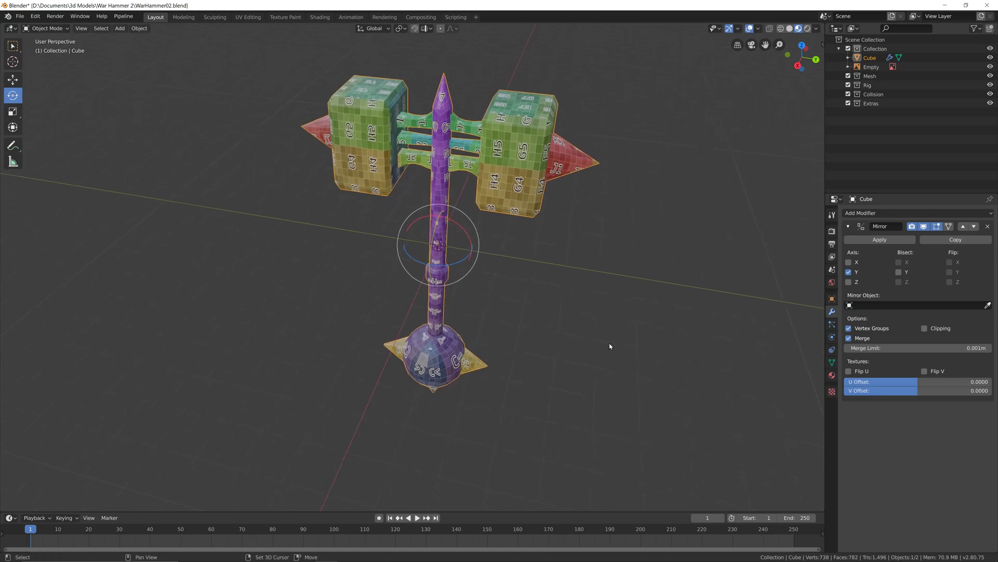